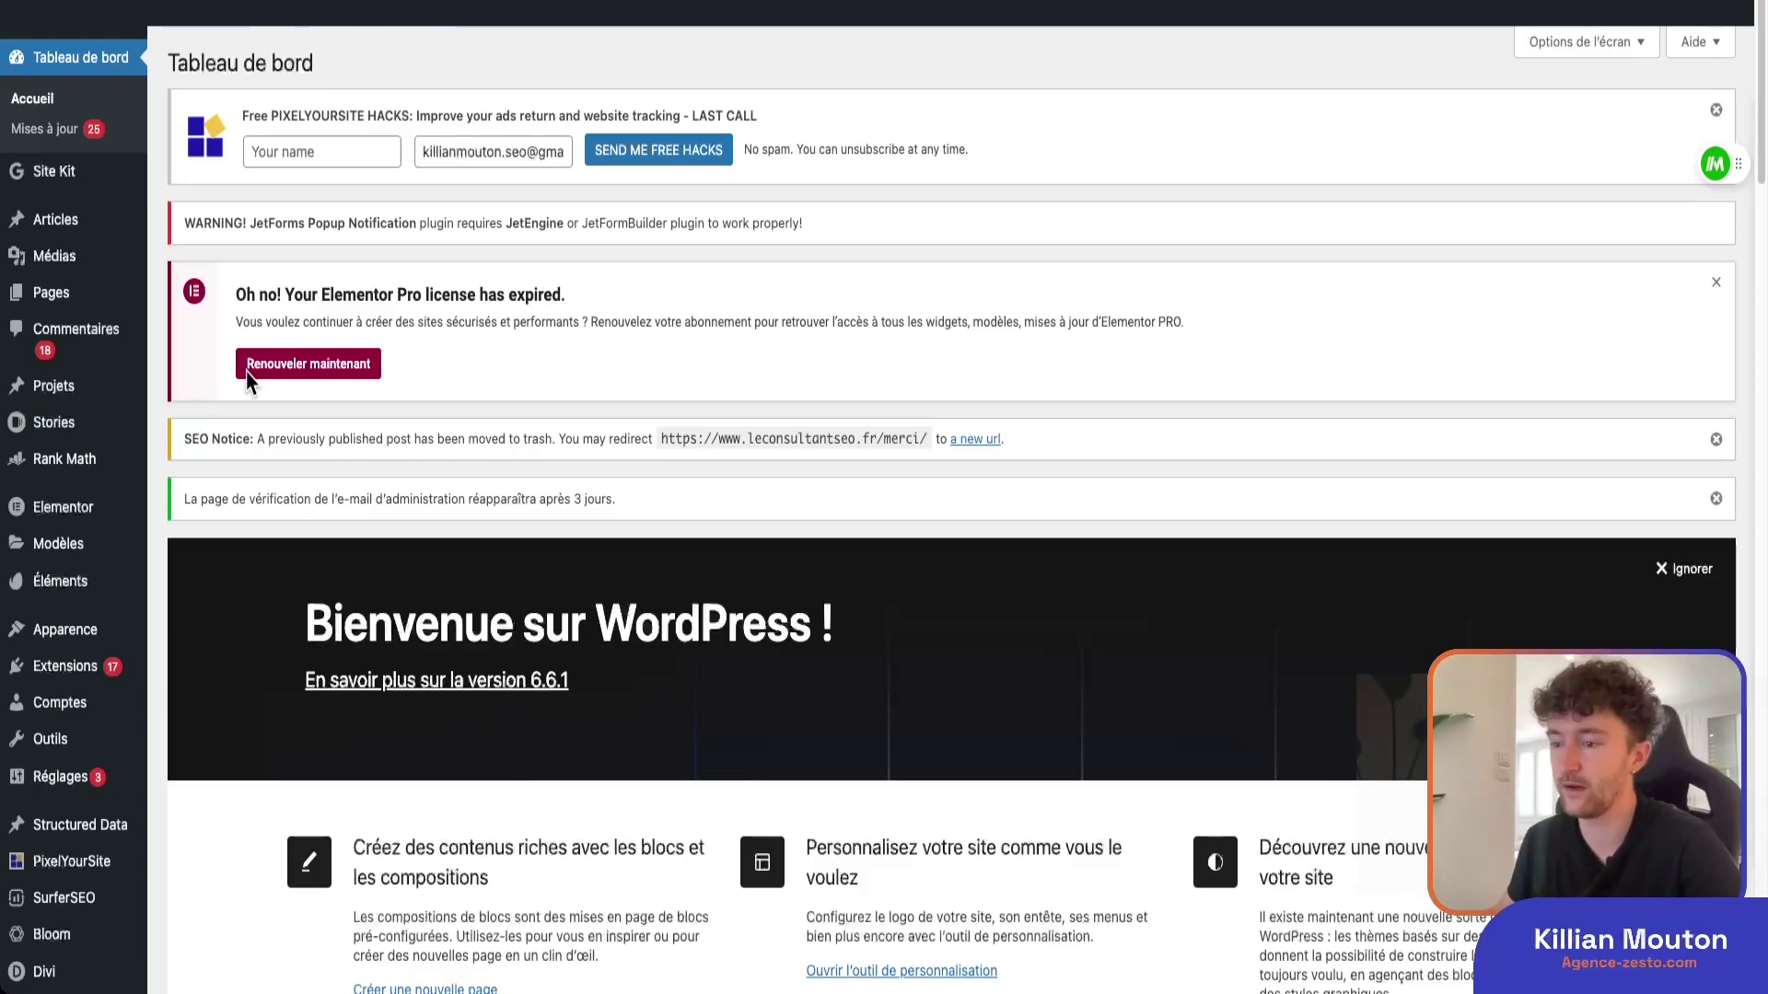
- Open the page for adding new extensions and search for "imagify"
scroll(95, 677, "down", 1)
mouse_move(96, 677)
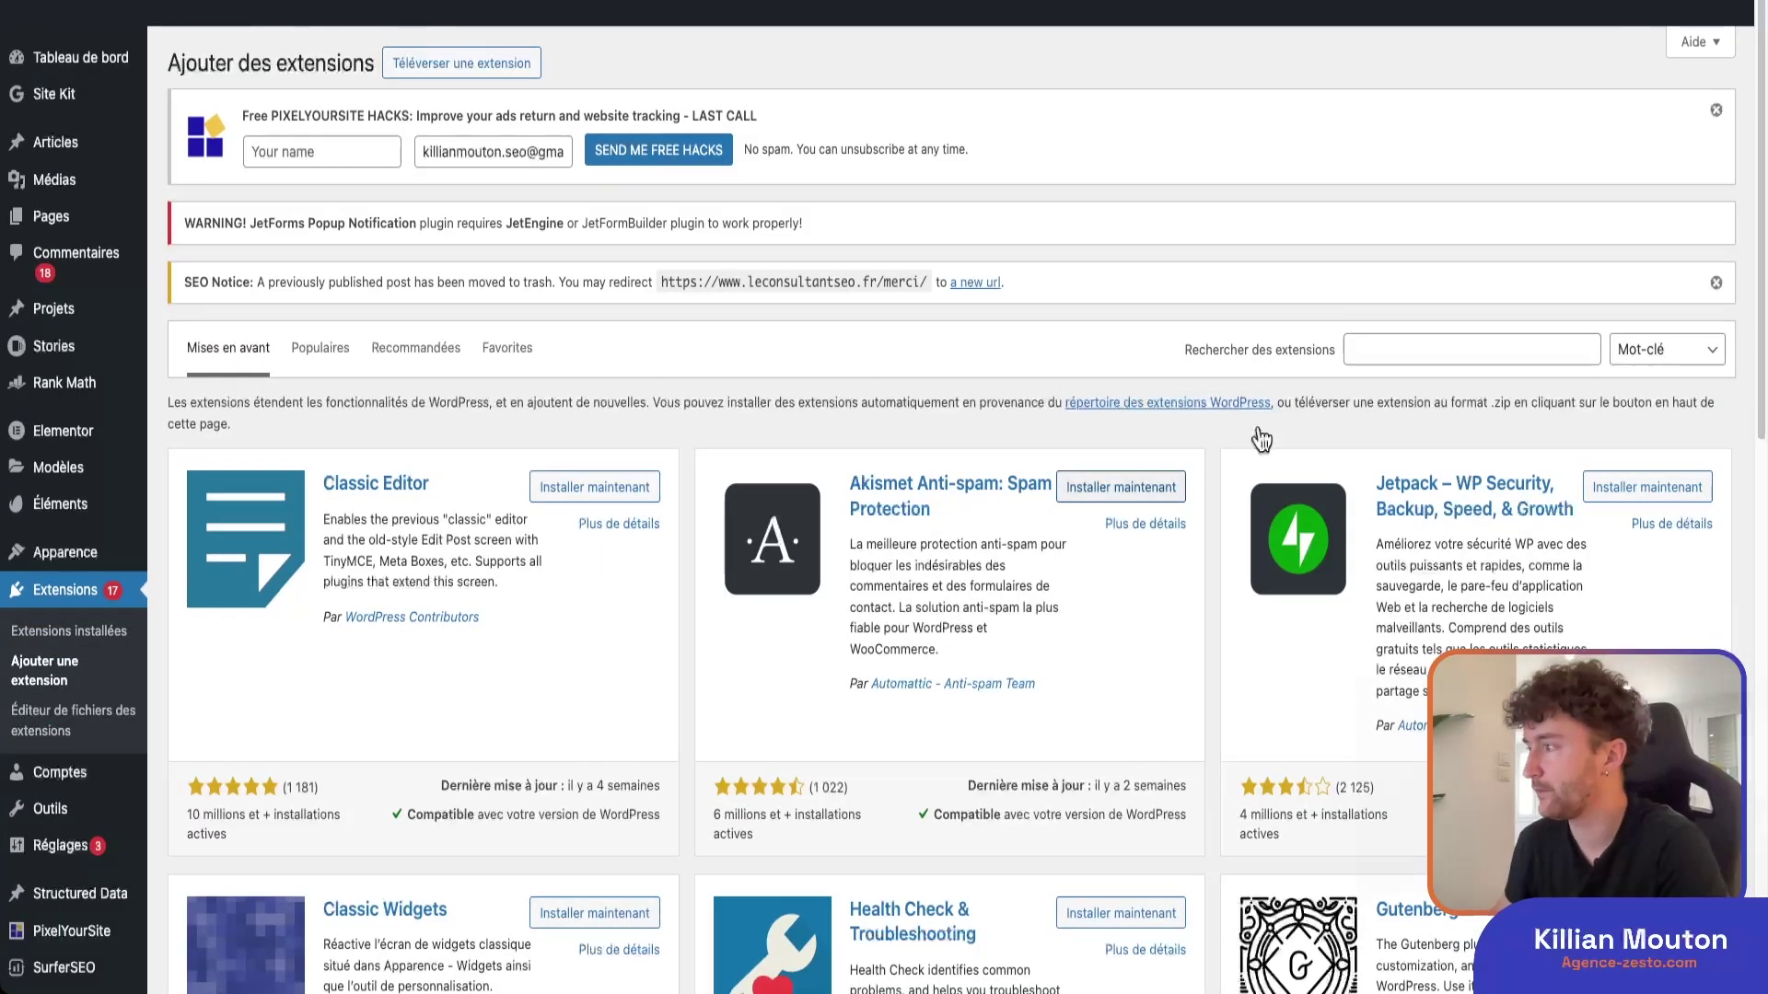
left_click(1386, 348)
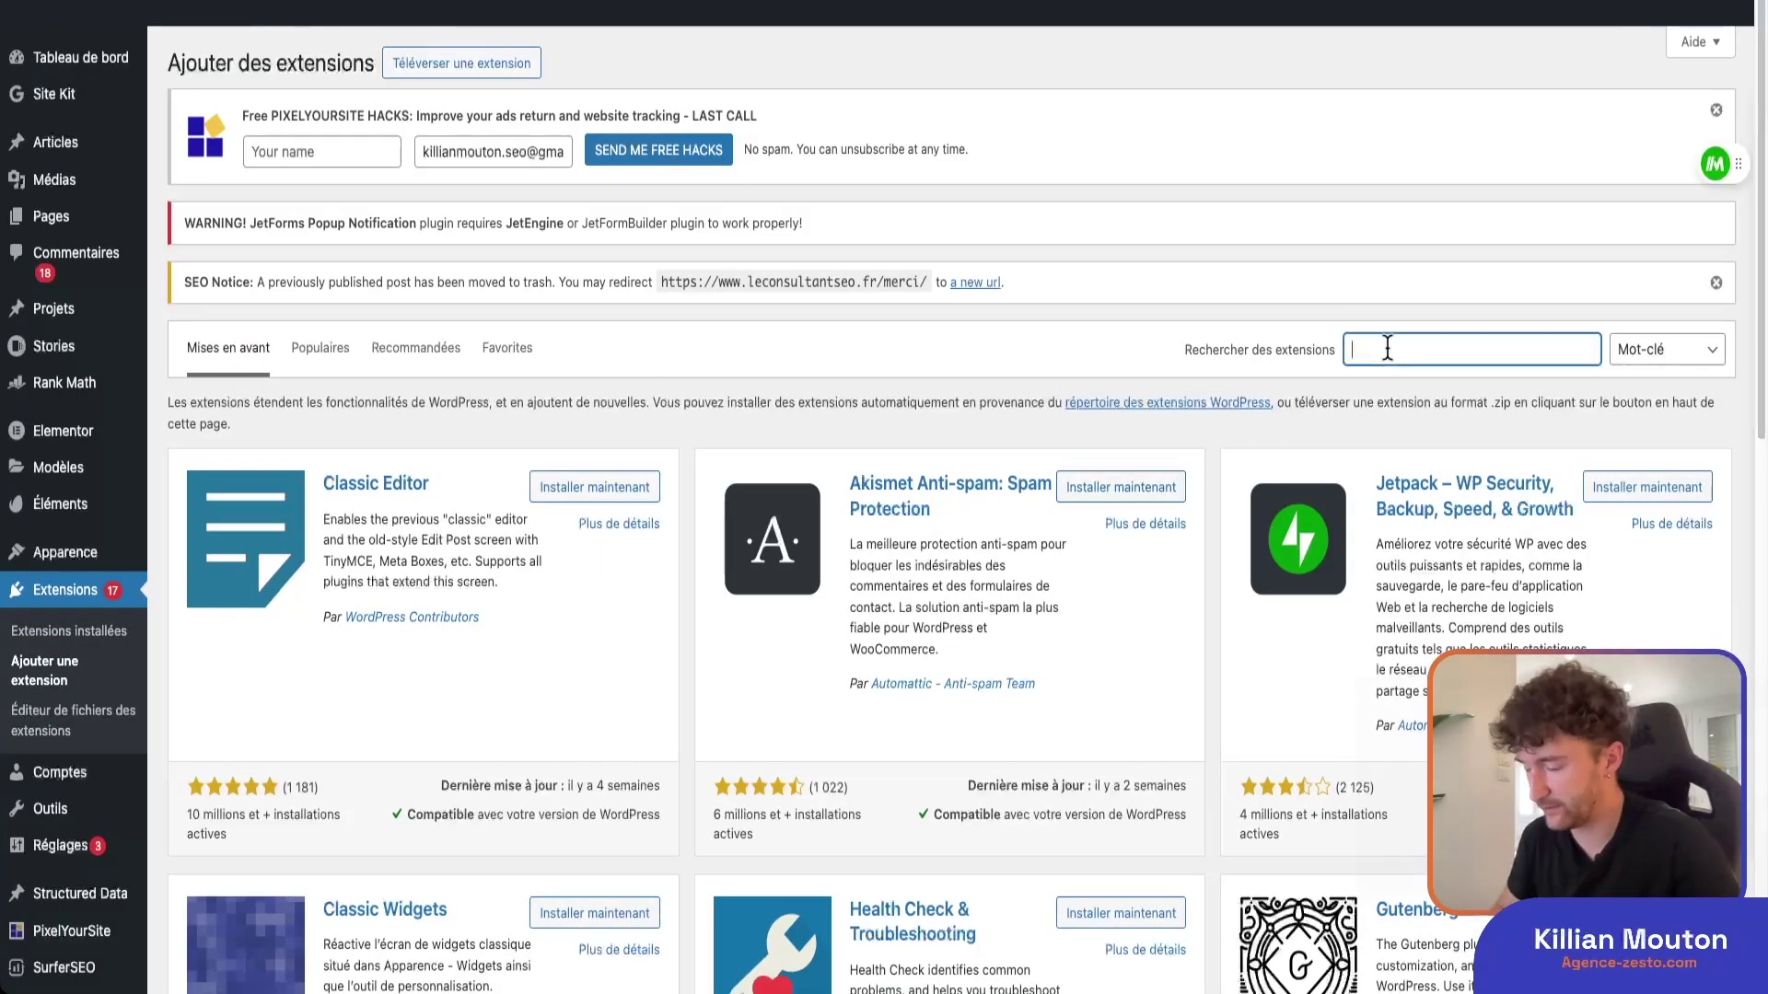
type("imagify")
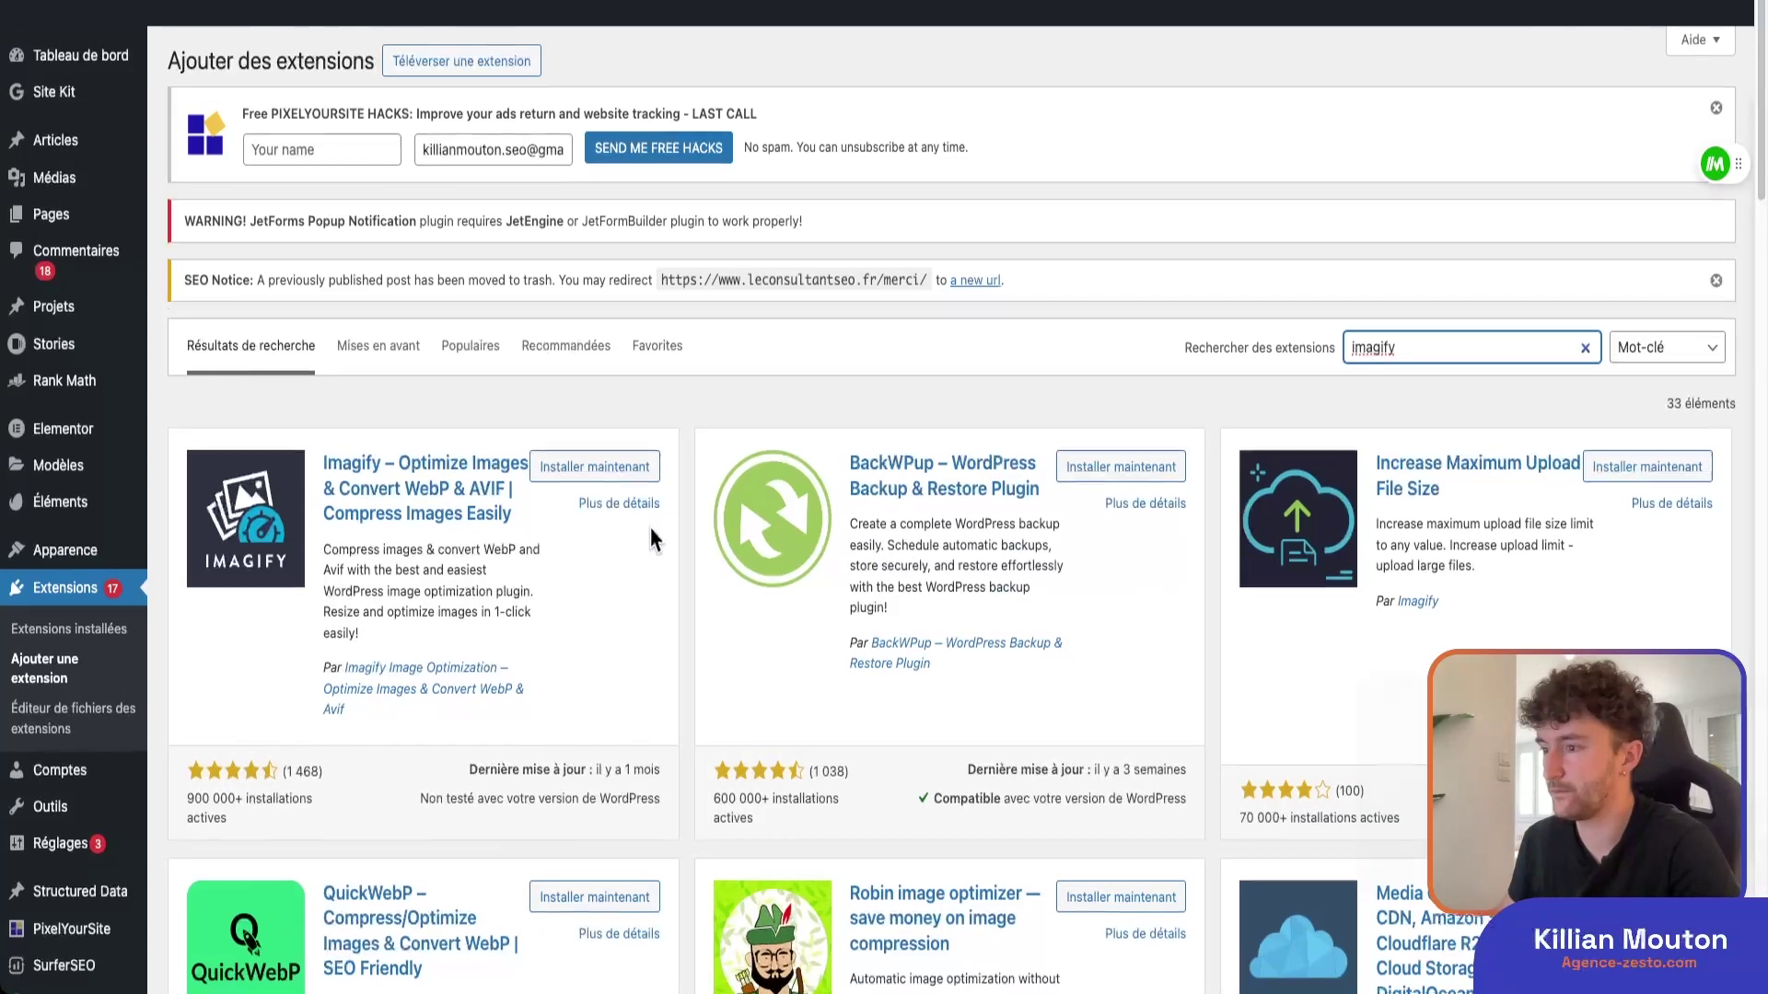
- Install and activate the extension "Imagify – Optimize Images & Convert WebP & AVIF"
scroll(648, 523, "down", 1)
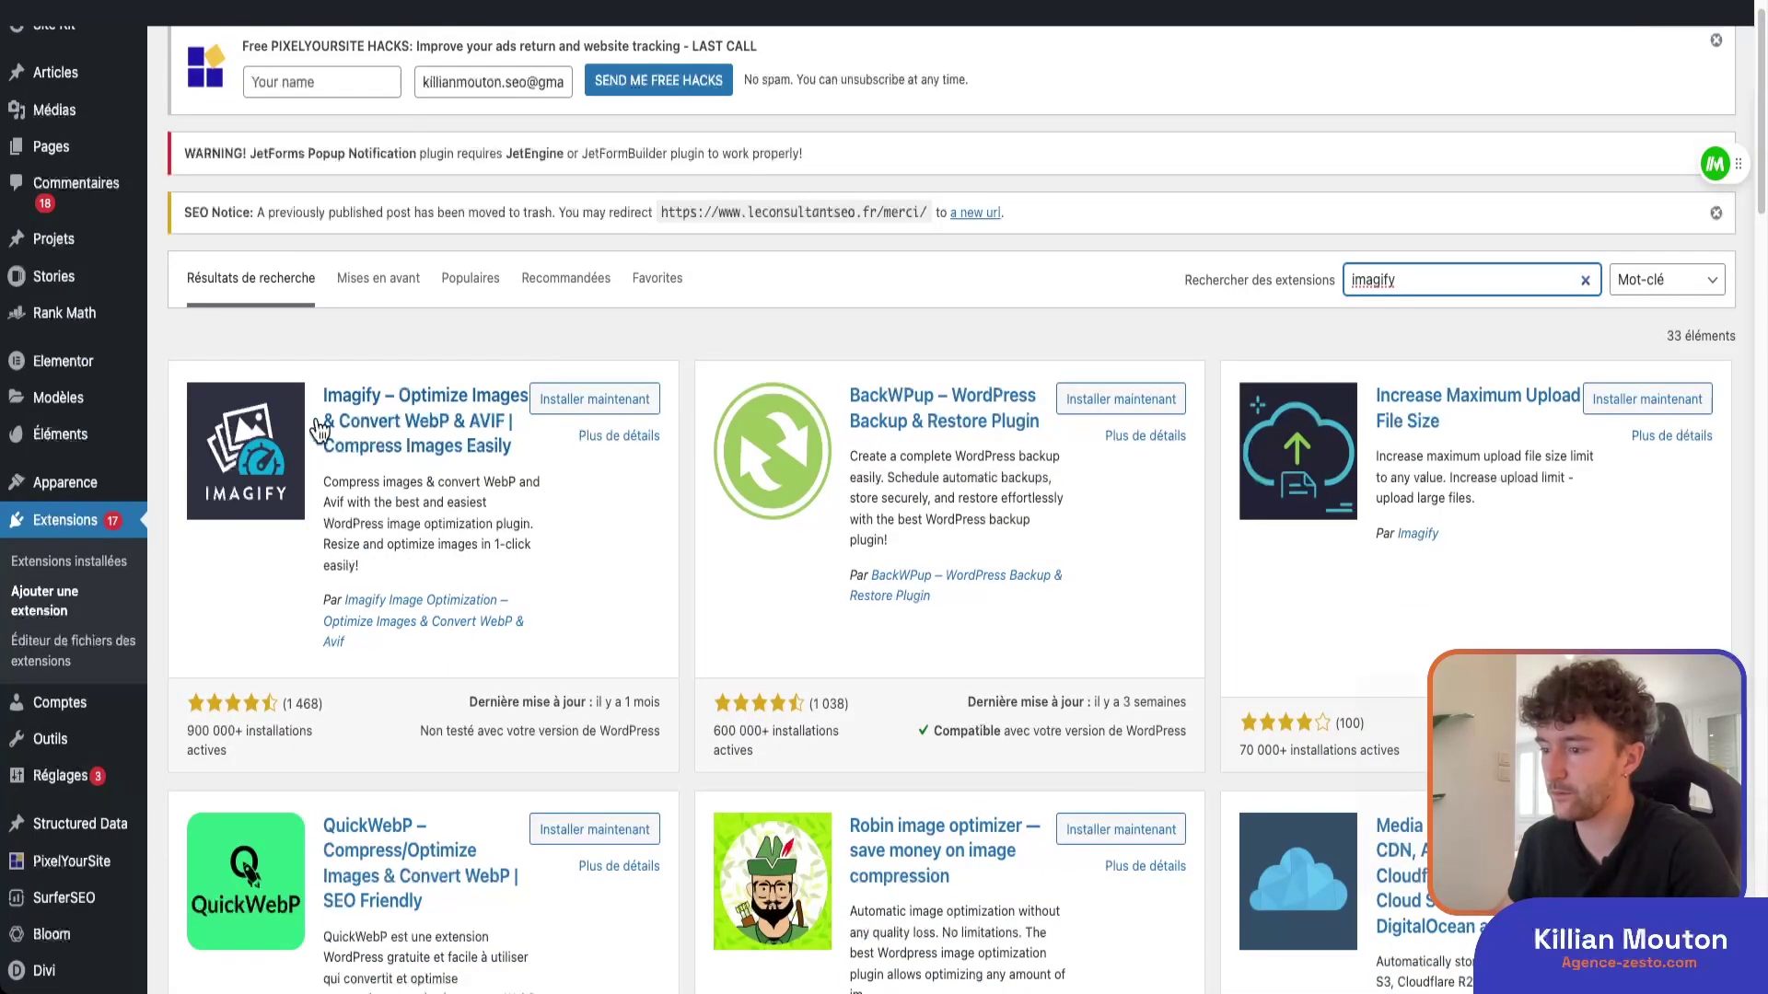
left_click(549, 402)
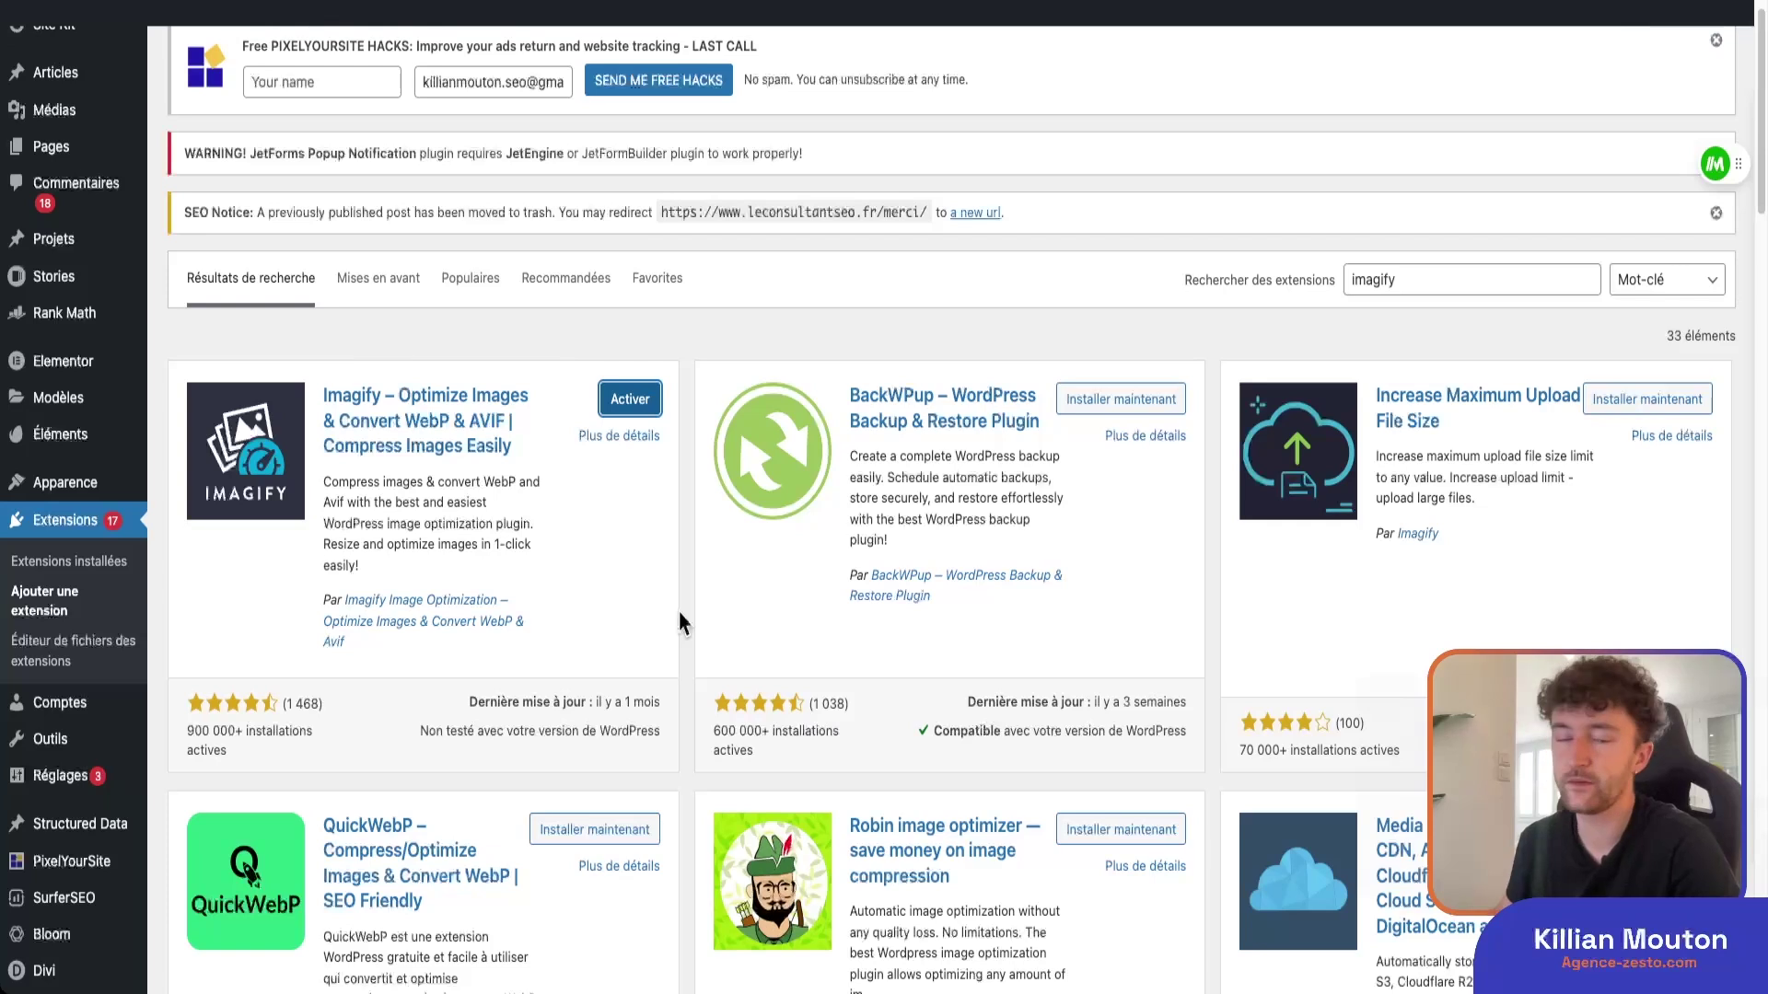
left_click(619, 402)
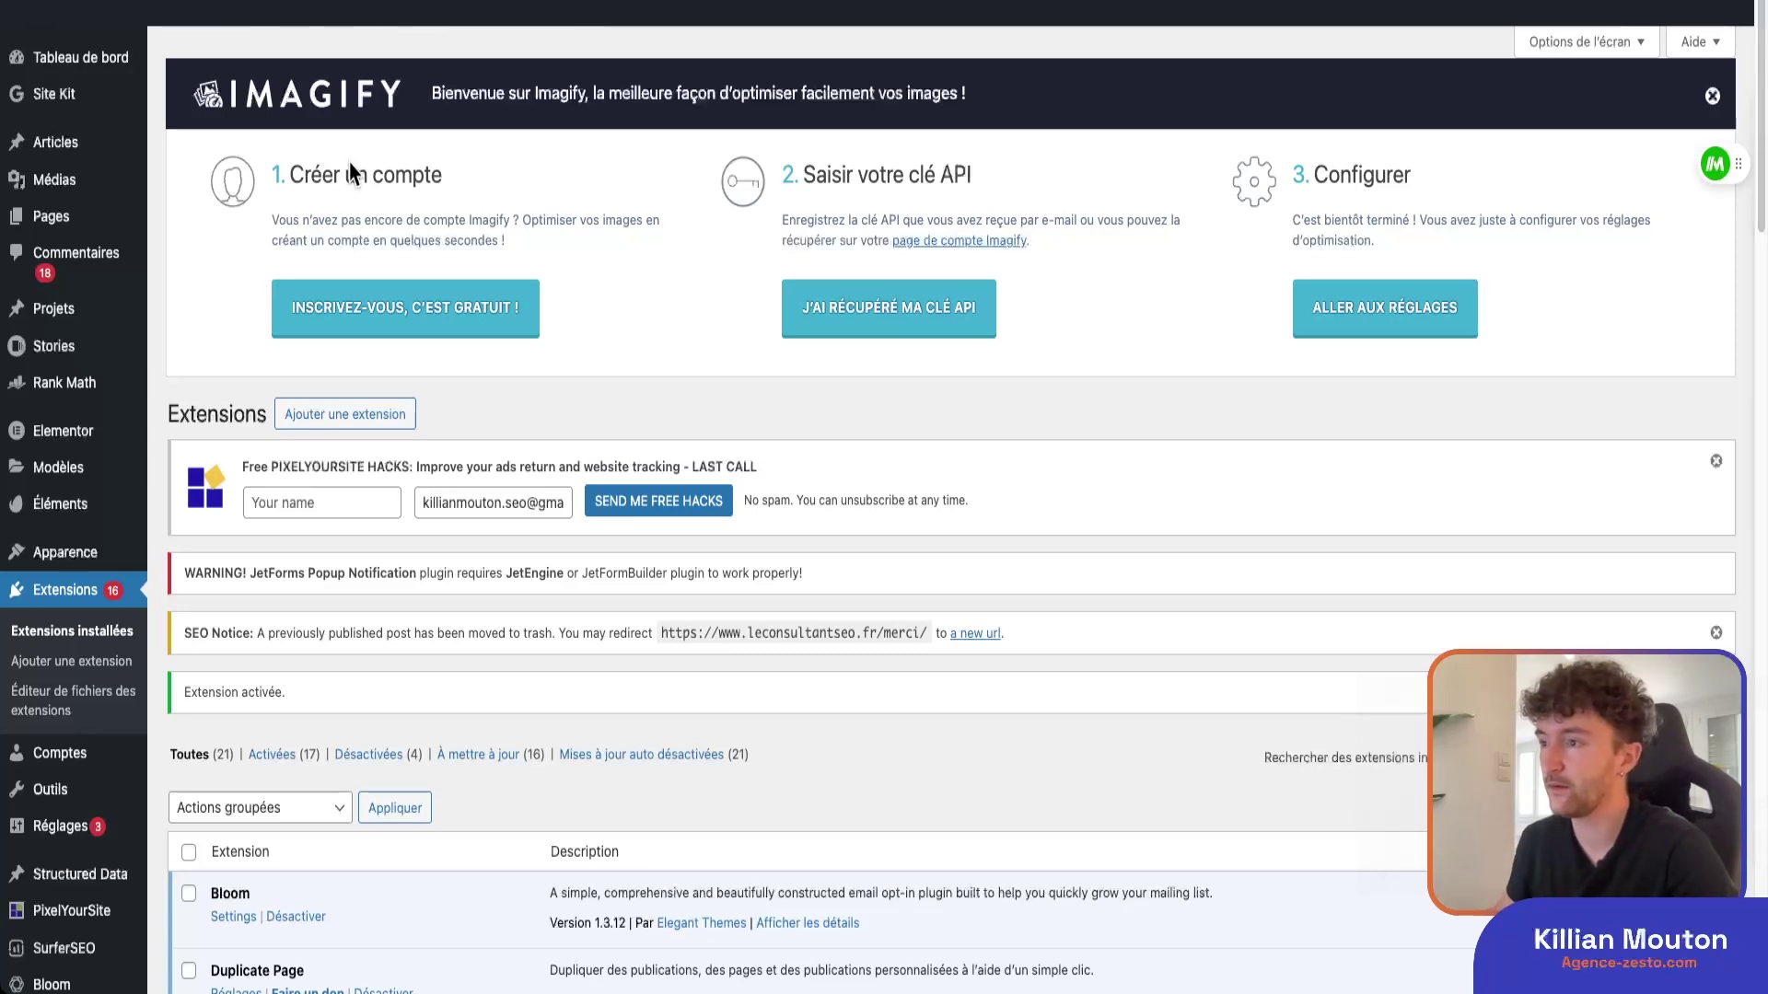
- Open the free Imagify account sign-up and start entering the e-mail address that receives the API key
left_click(355, 305)
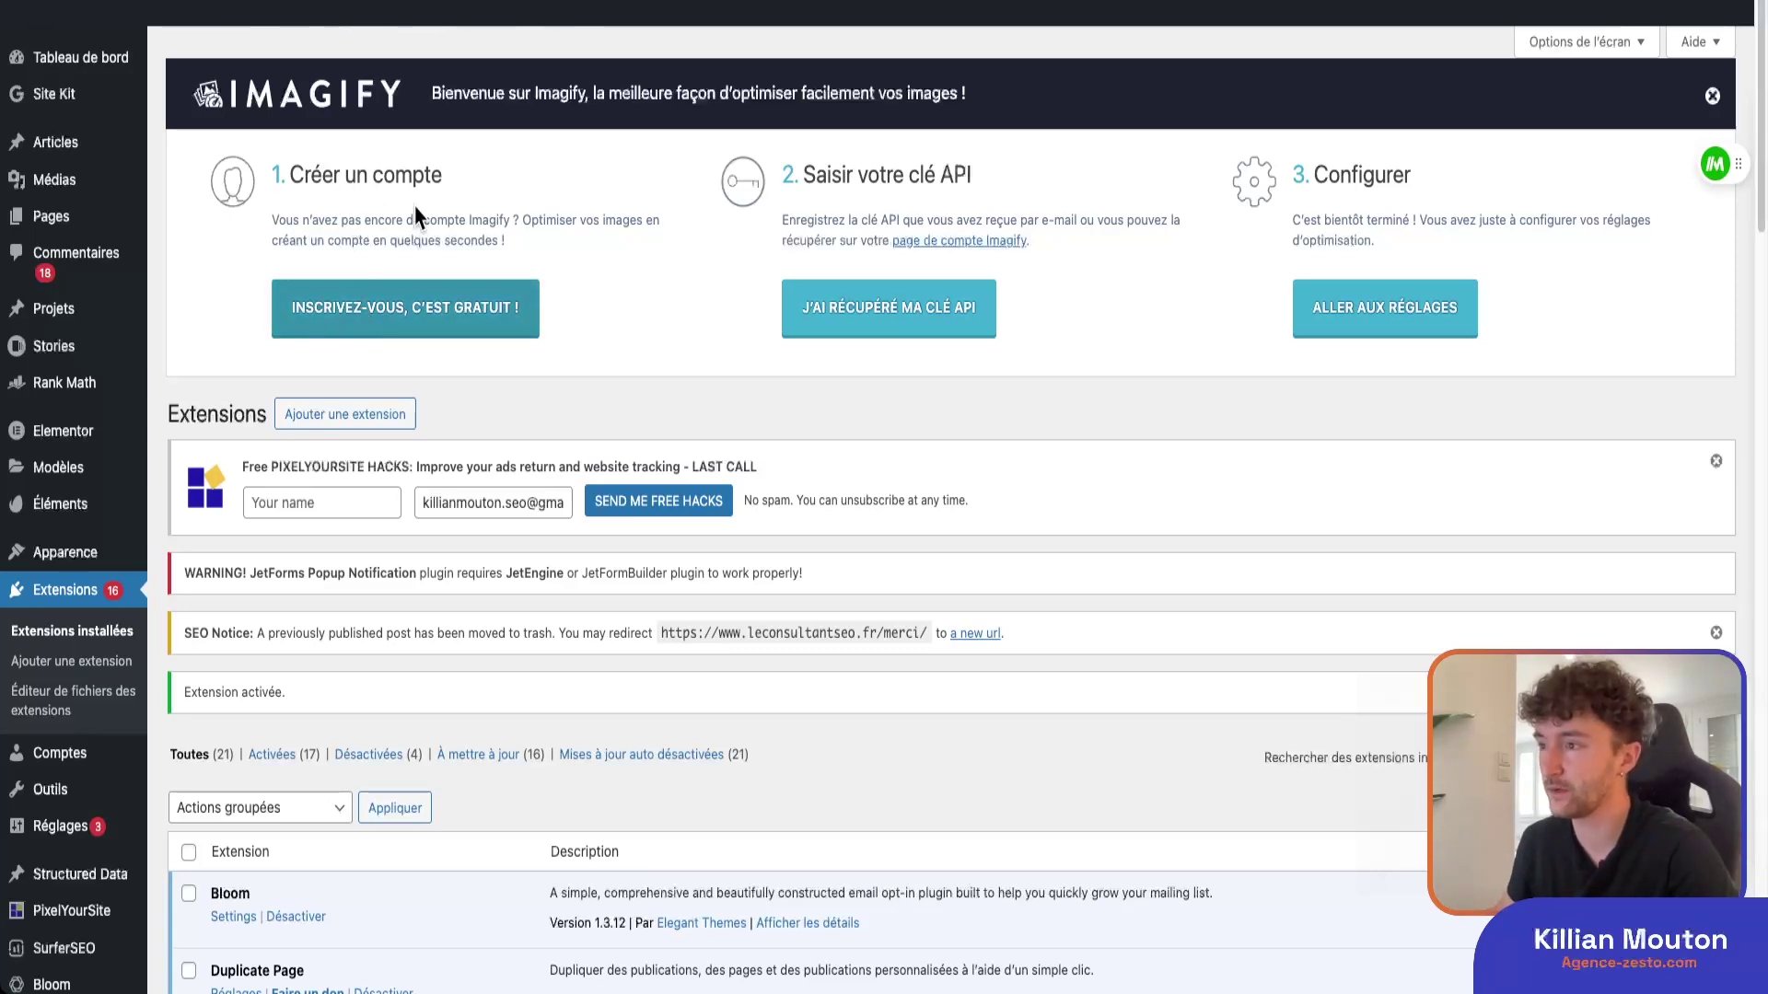
left_click(341, 313)
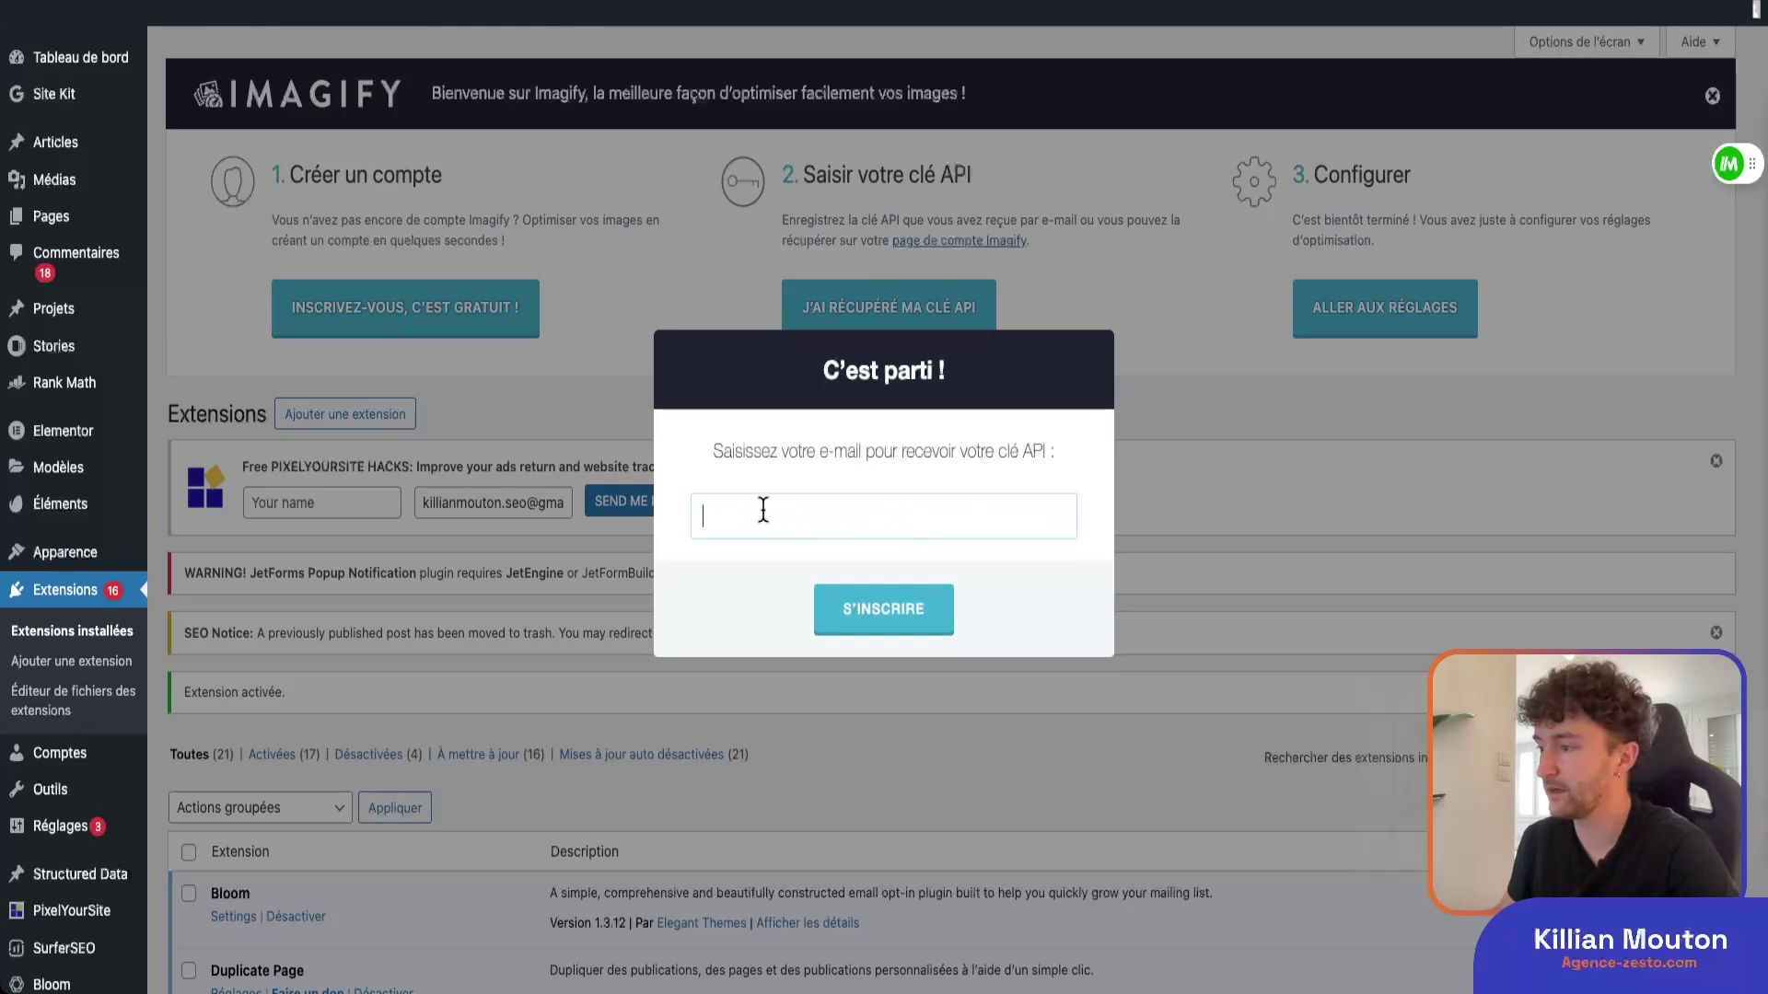
type("k")
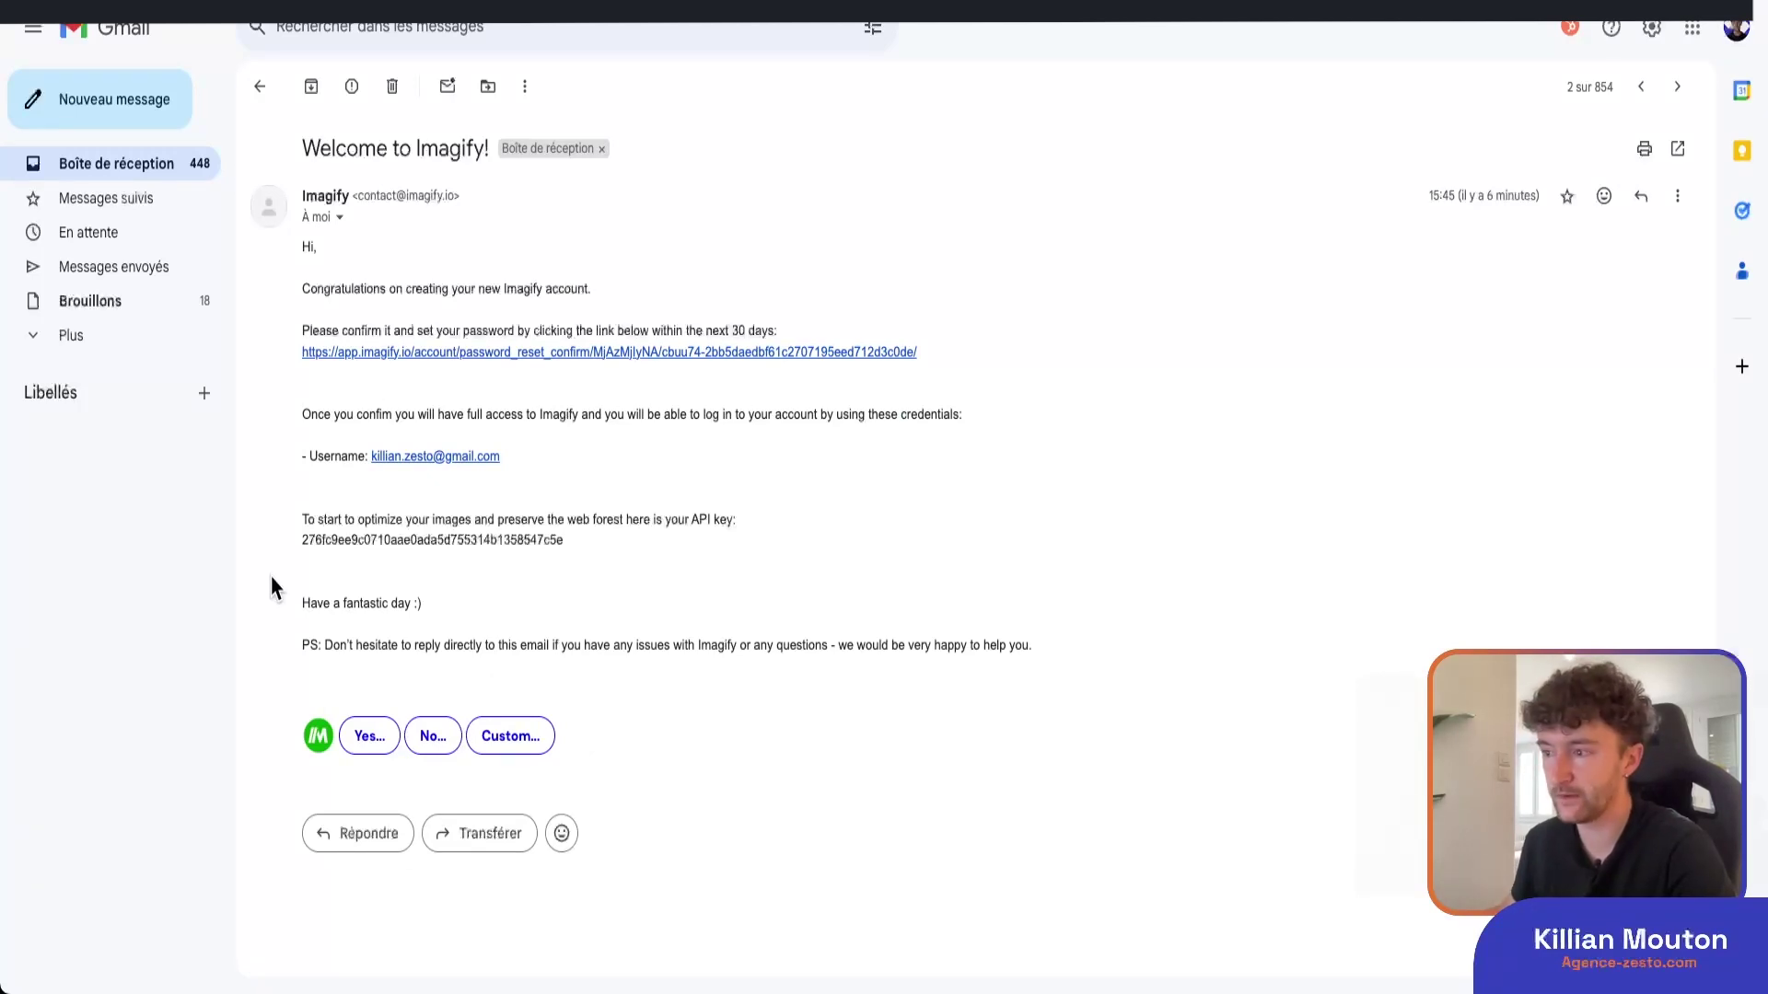
- In Gmail, locate the API key in the Imagify welcome e-mail and look at the page behind its password confirmation link
left_click_drag(589, 551, 284, 551)
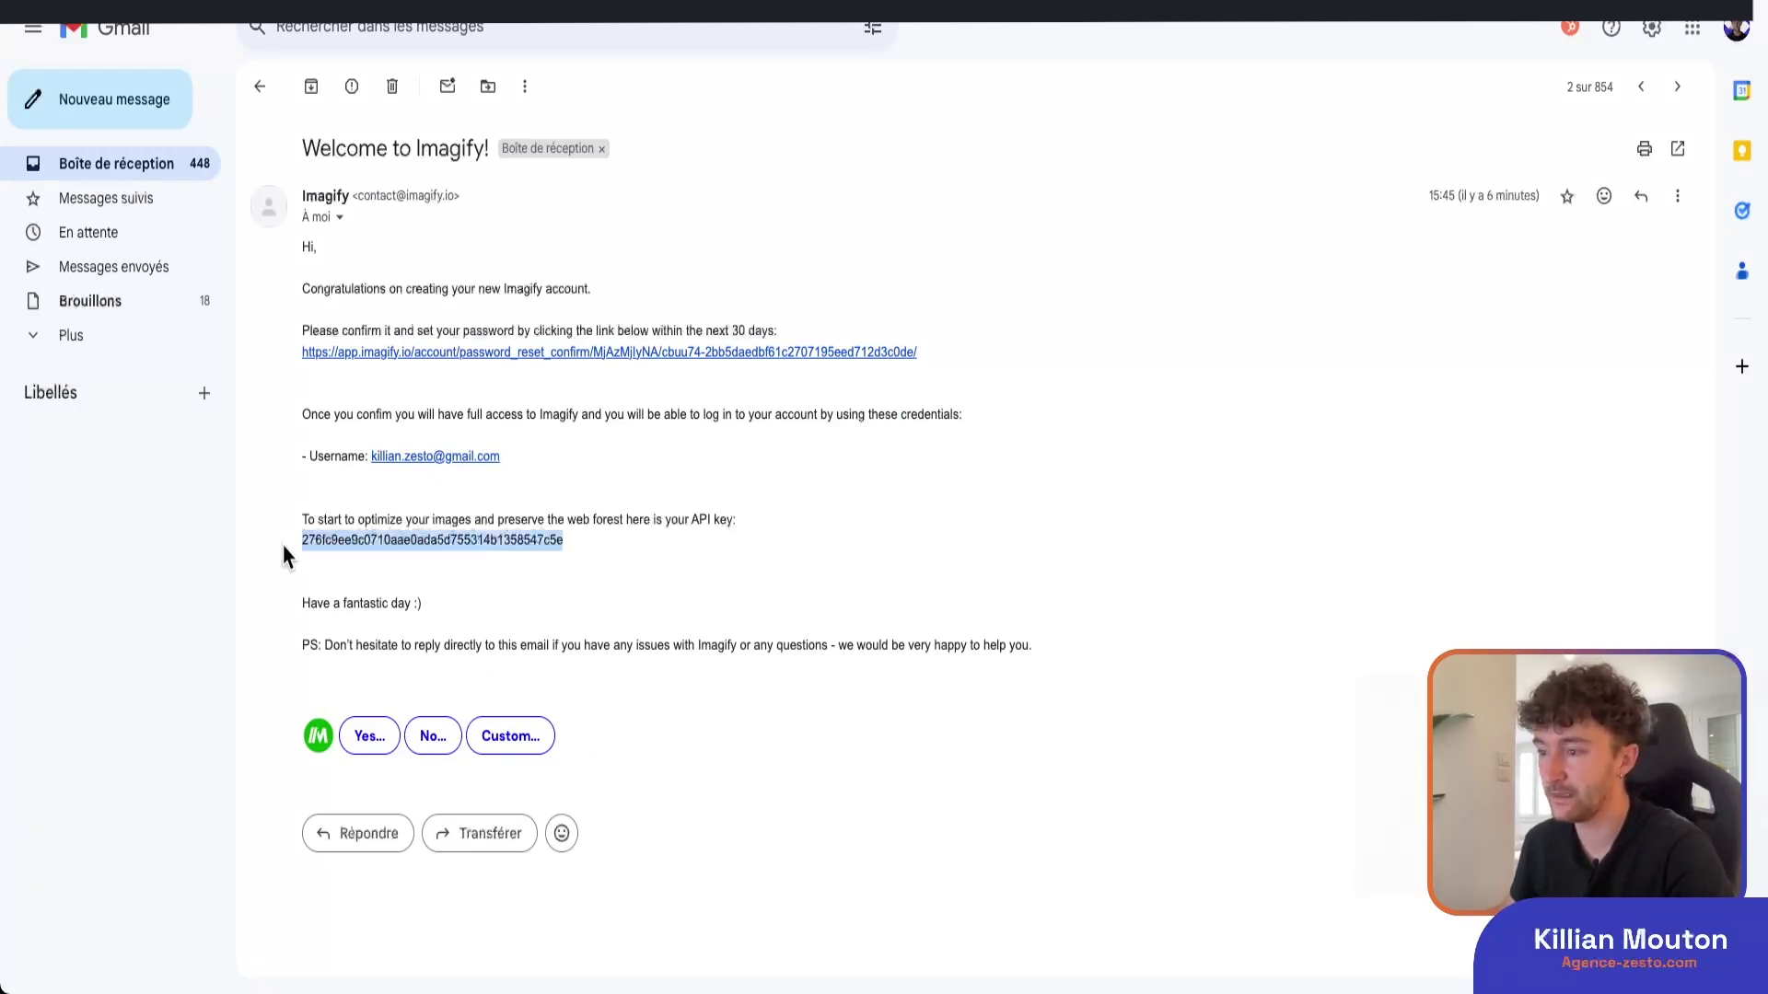
left_click(377, 557)
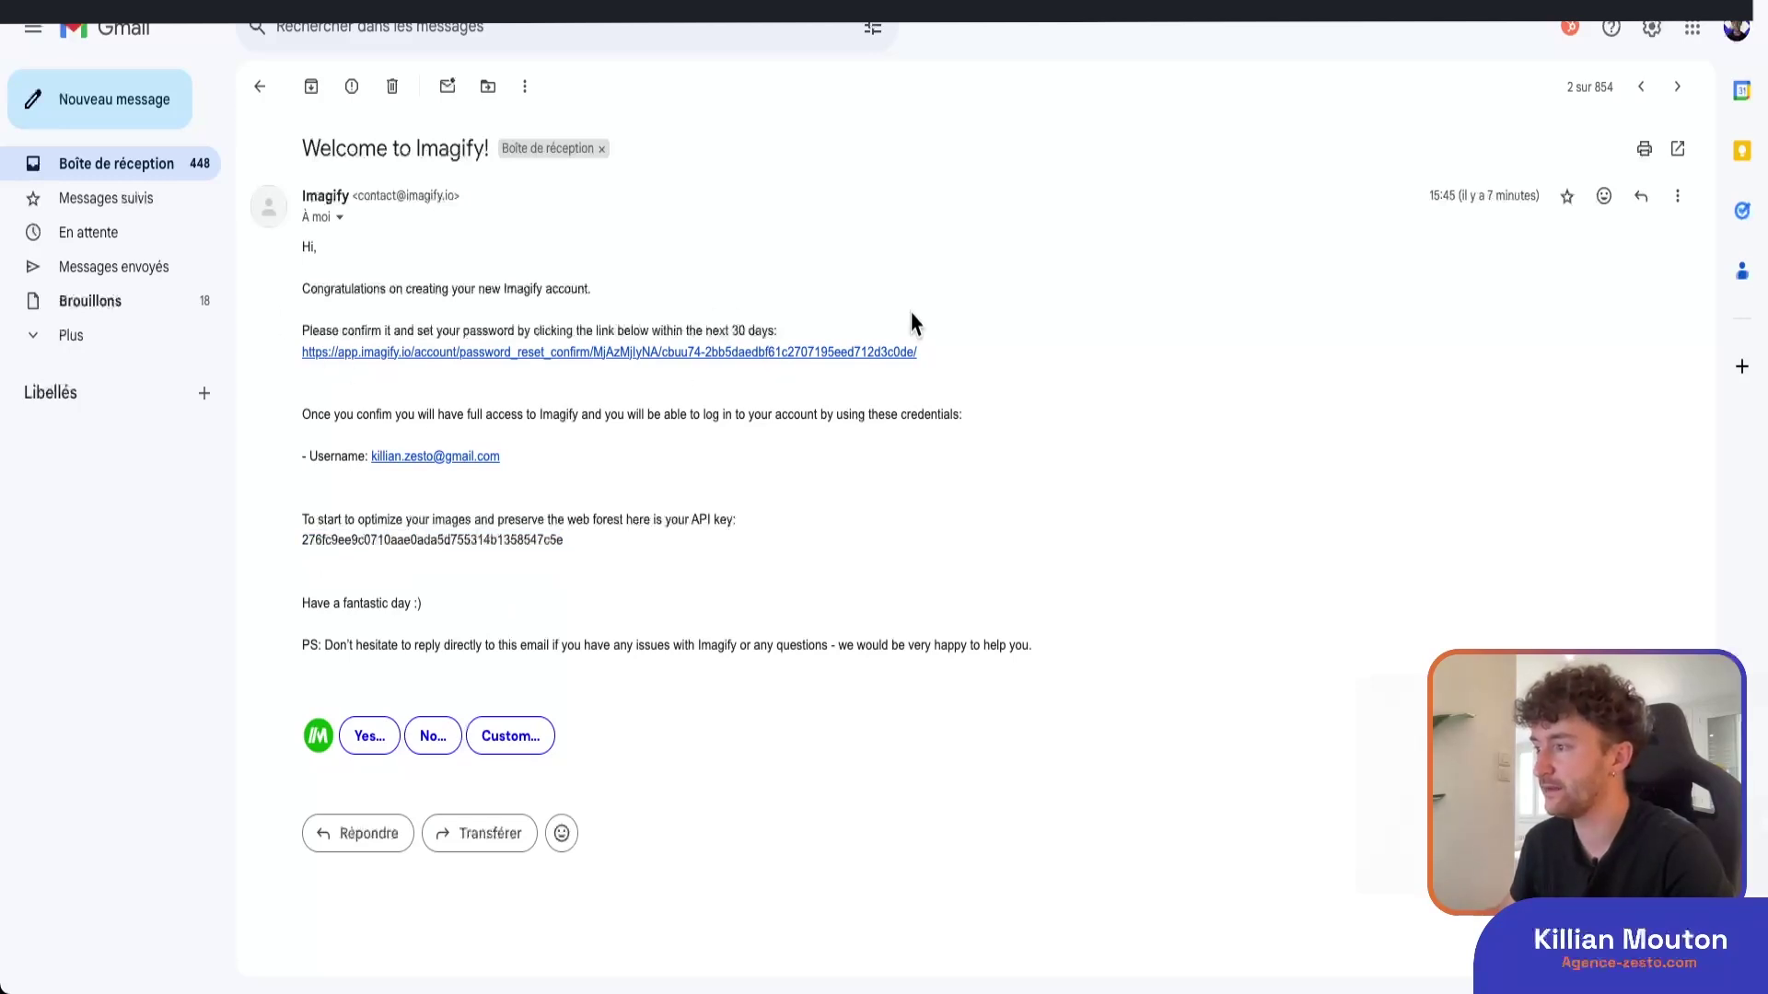
left_click(900, 359)
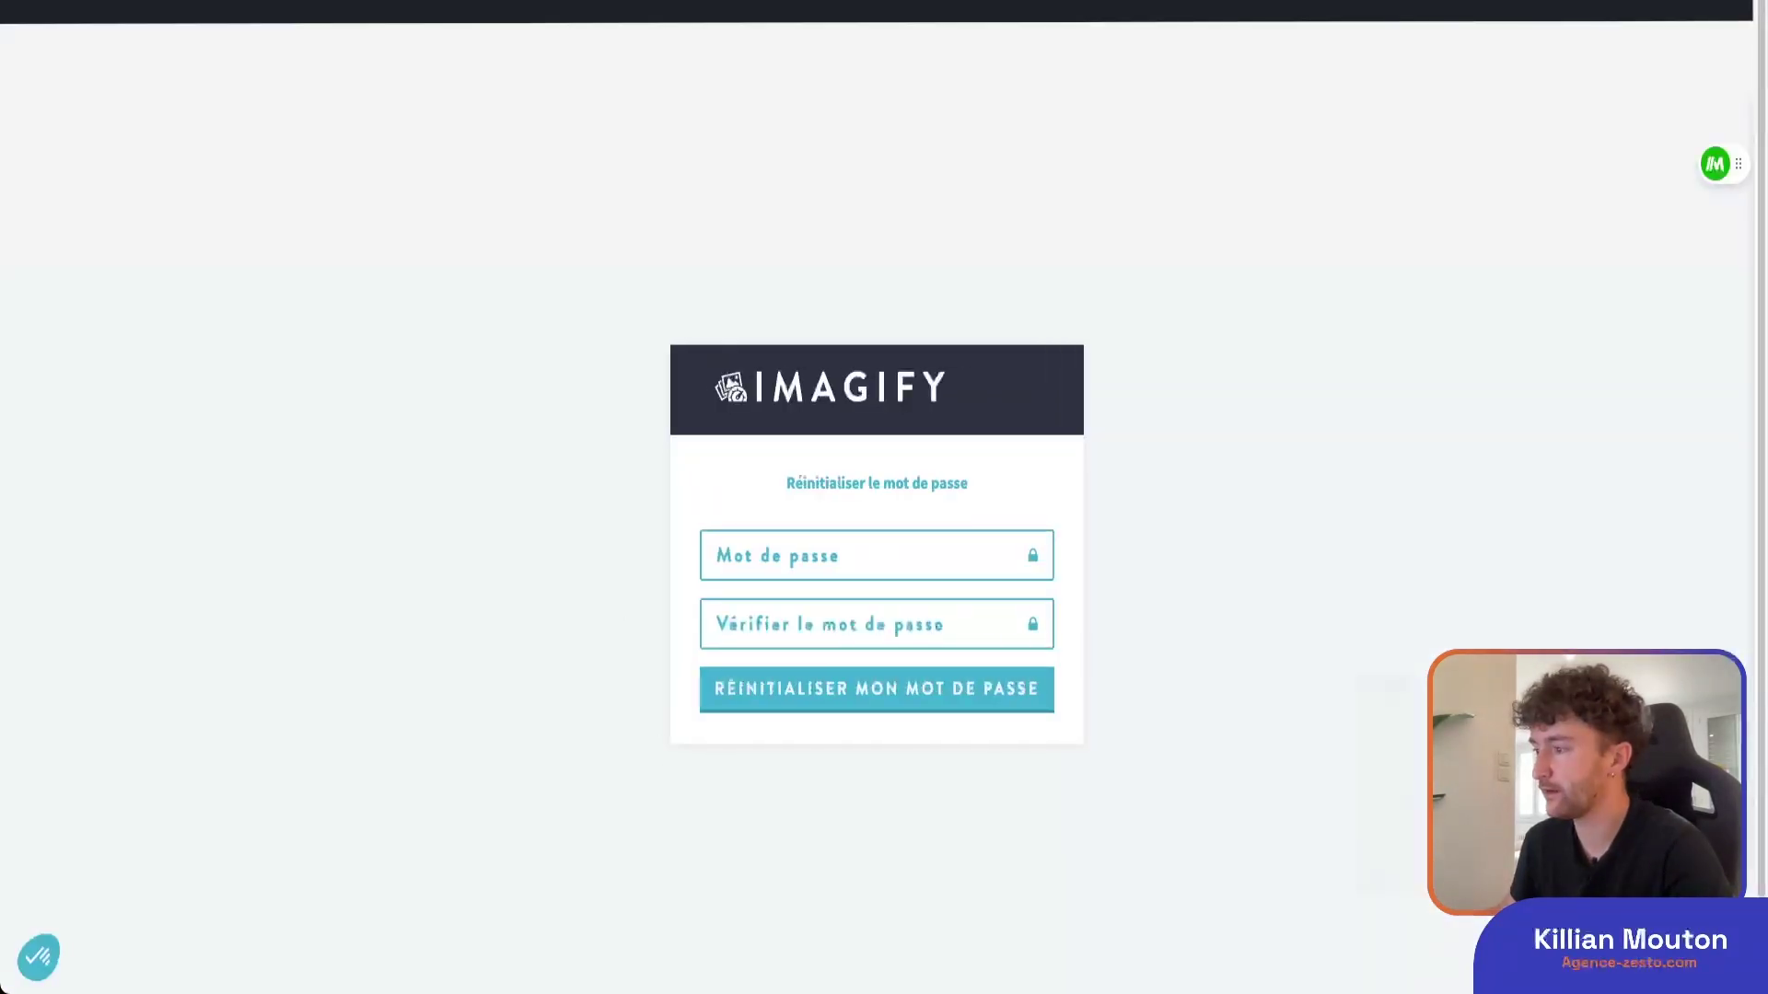
left_click(1059, 7)
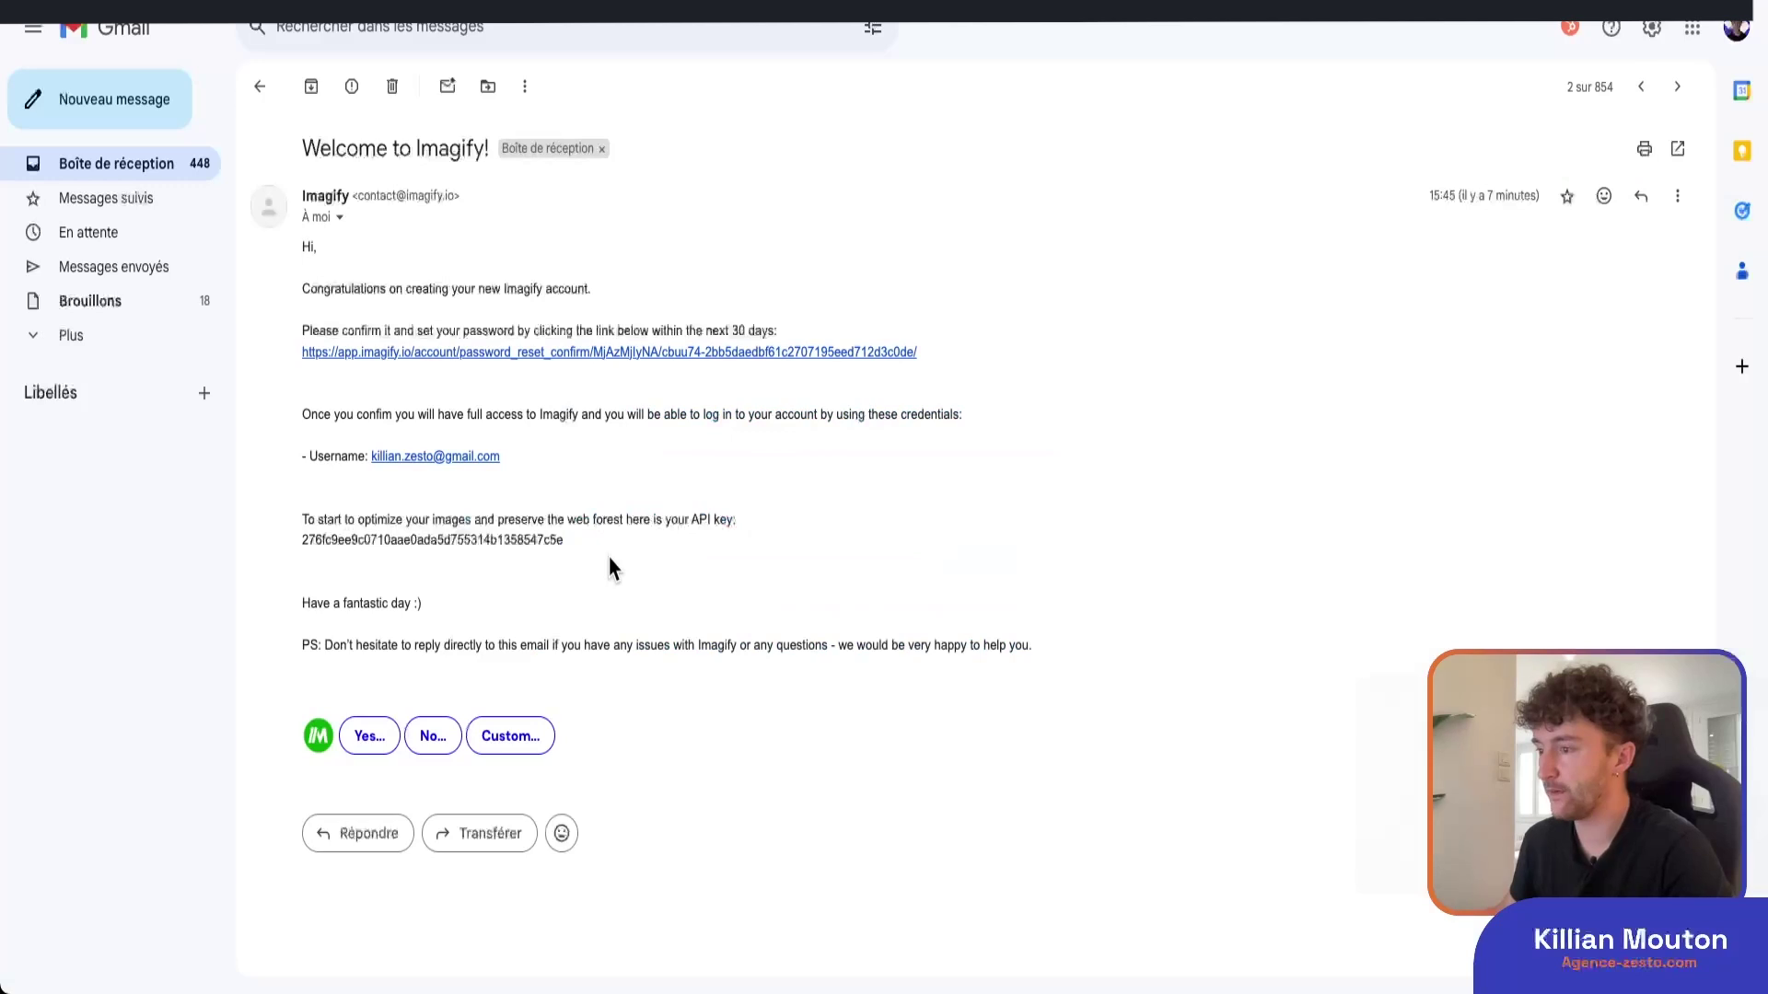
- Copy the API key from the welcome e-mail, connect the Imagify extension in WordPress with it, and continue to the Imagify settings
left_click_drag(606, 551, 302, 542)
key("ctrl+c")
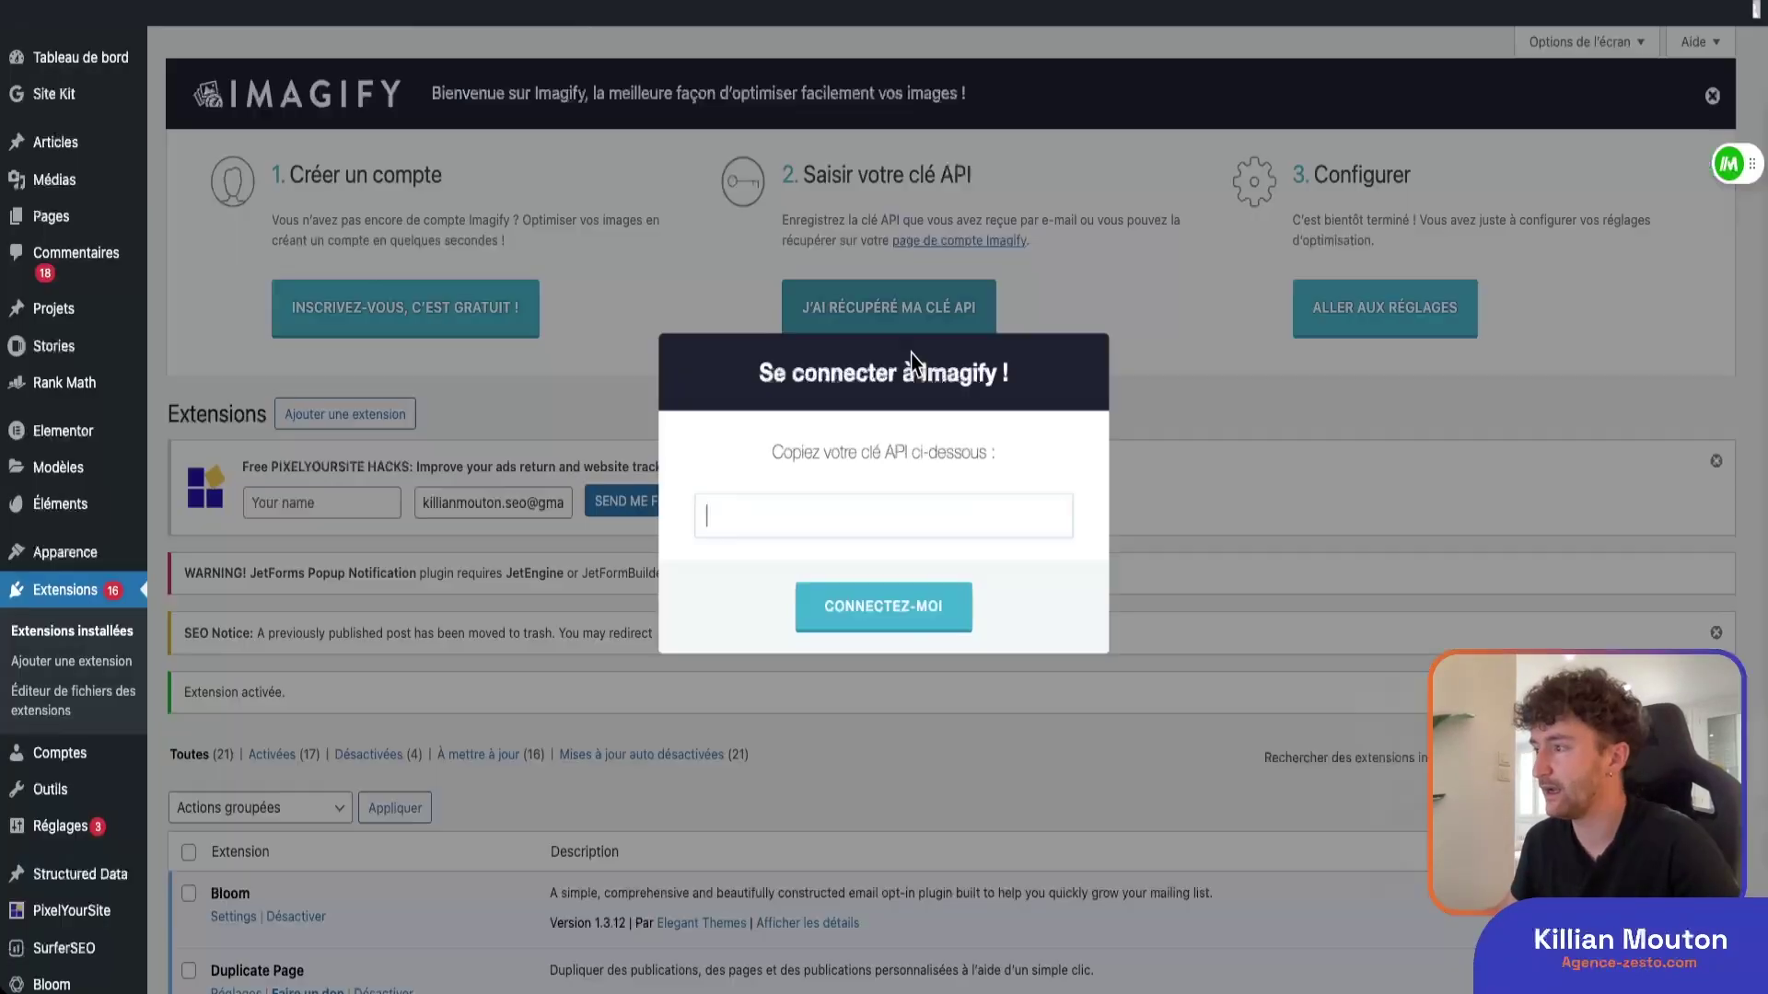
left_click(782, 512)
key("ctrl+v")
left_click(925, 617)
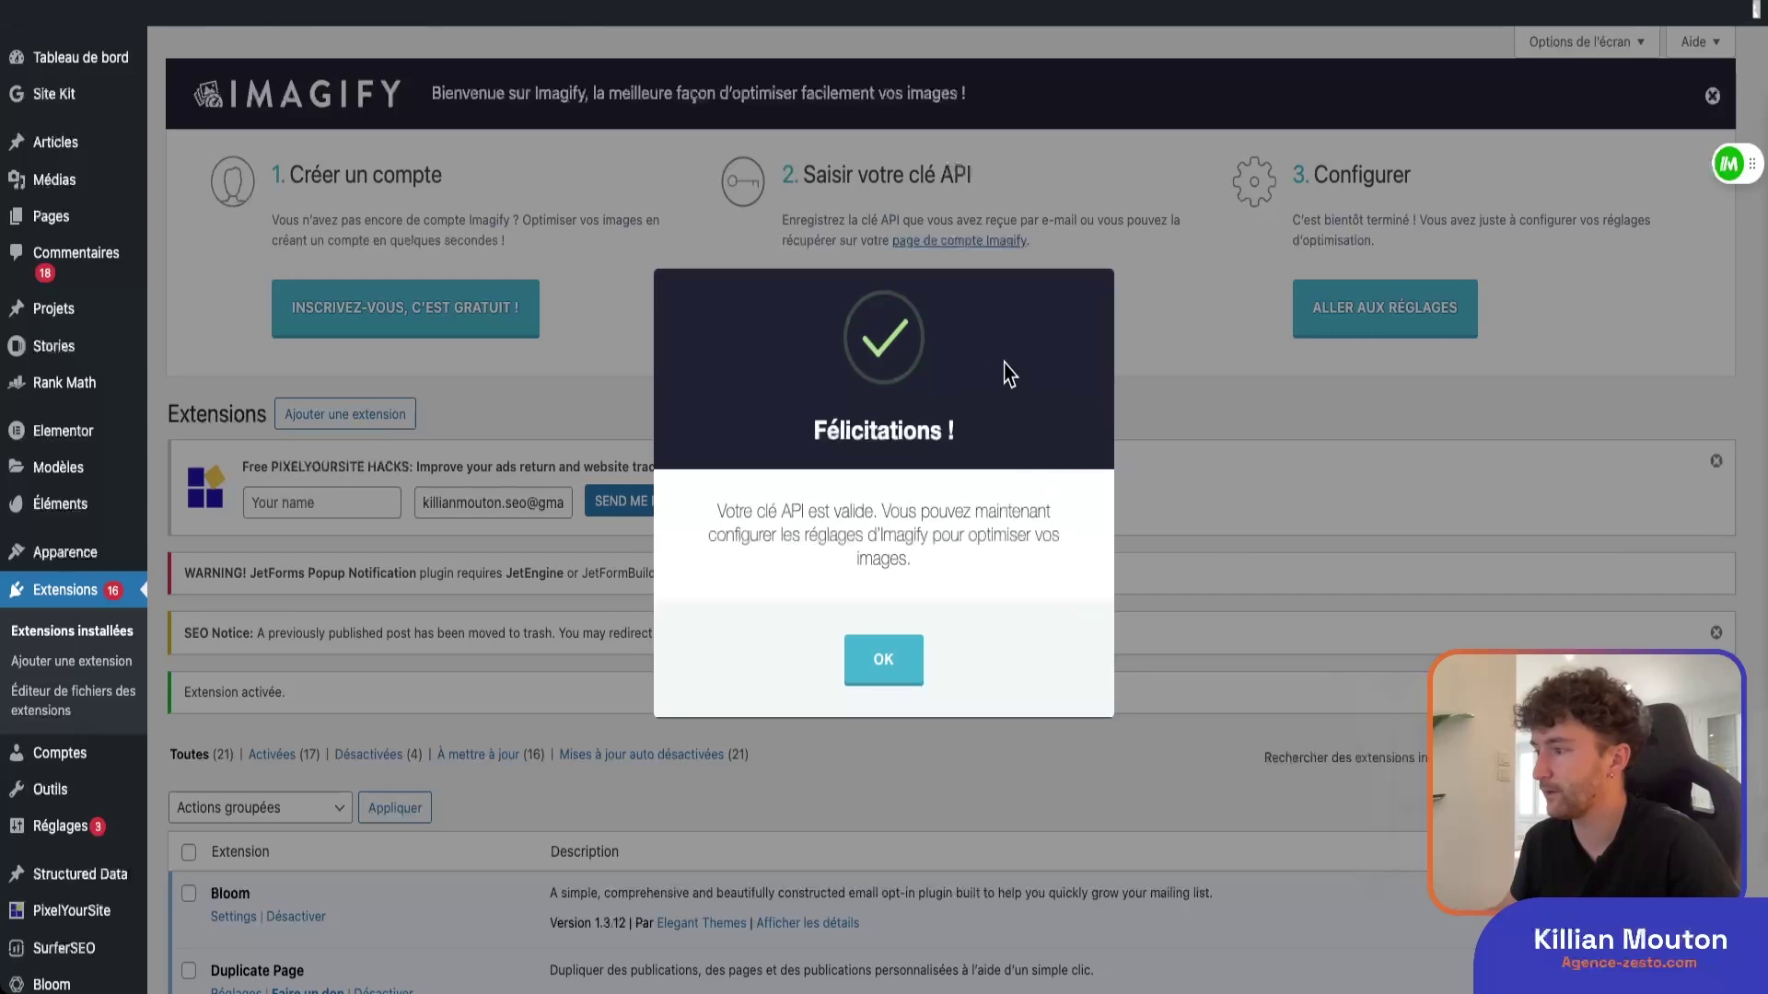
left_click(886, 667)
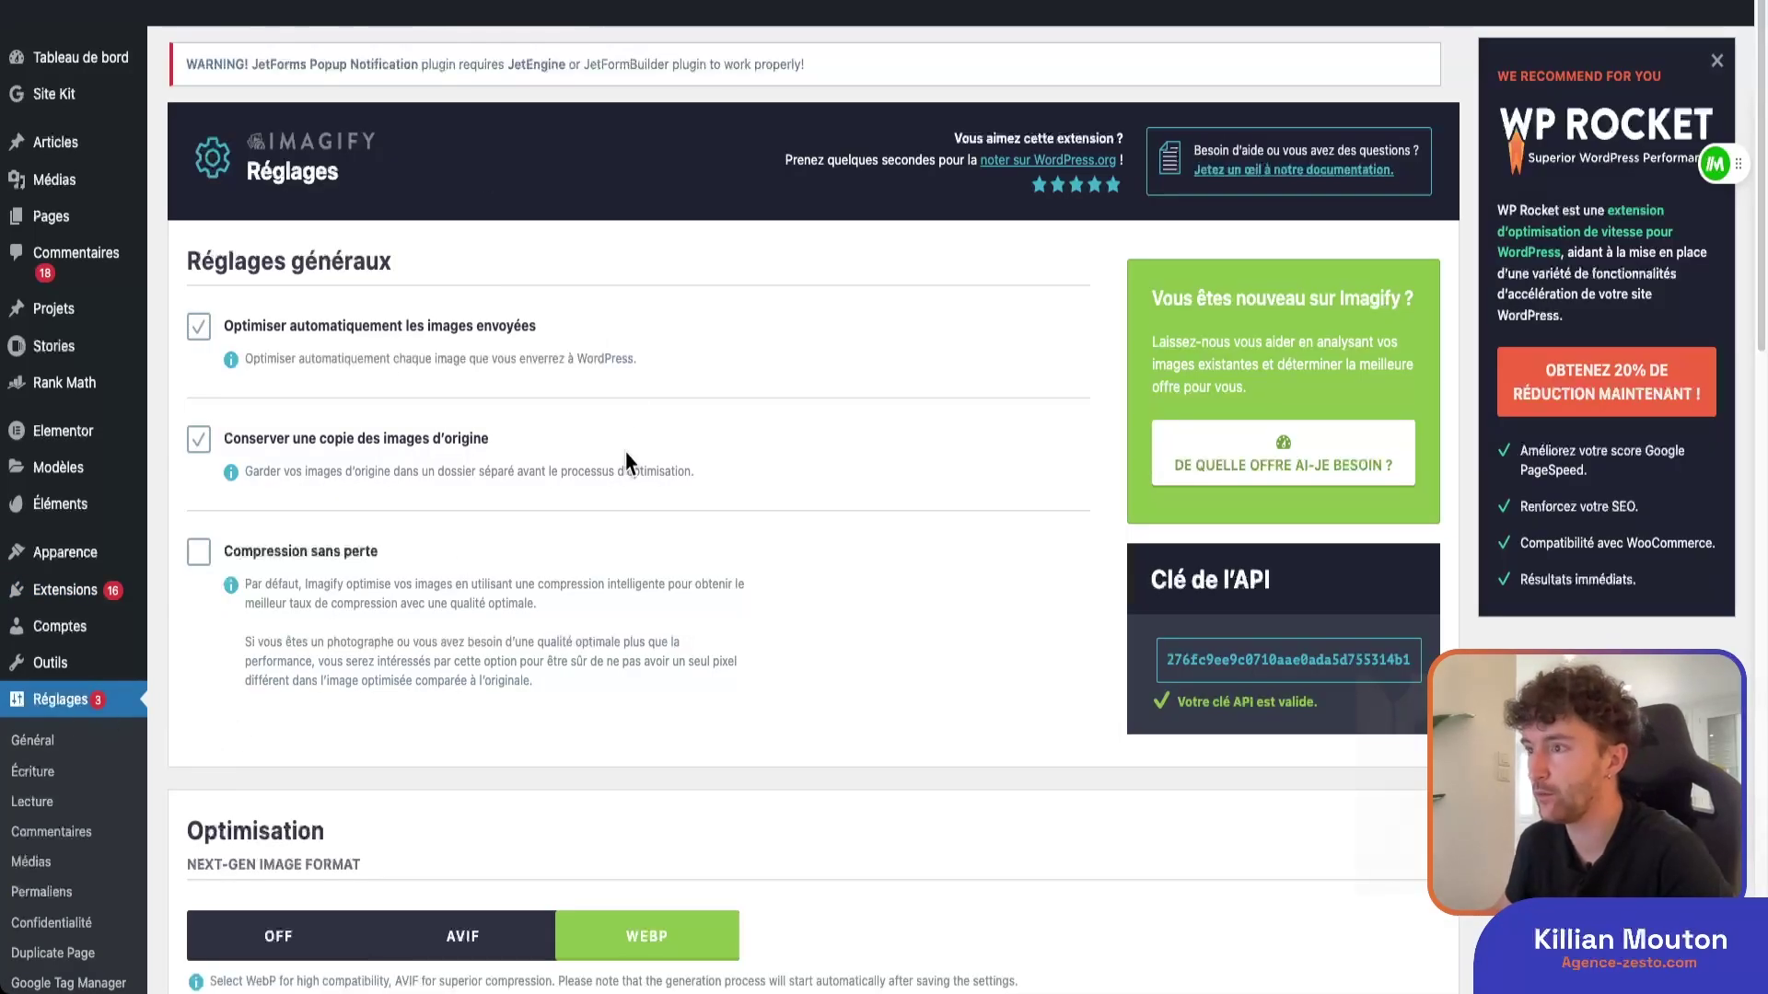
- Examine Imagify's general settings for automatic optimisation of uploads, keeping original copies and lossless compression
scroll(592, 662, "down", 3)
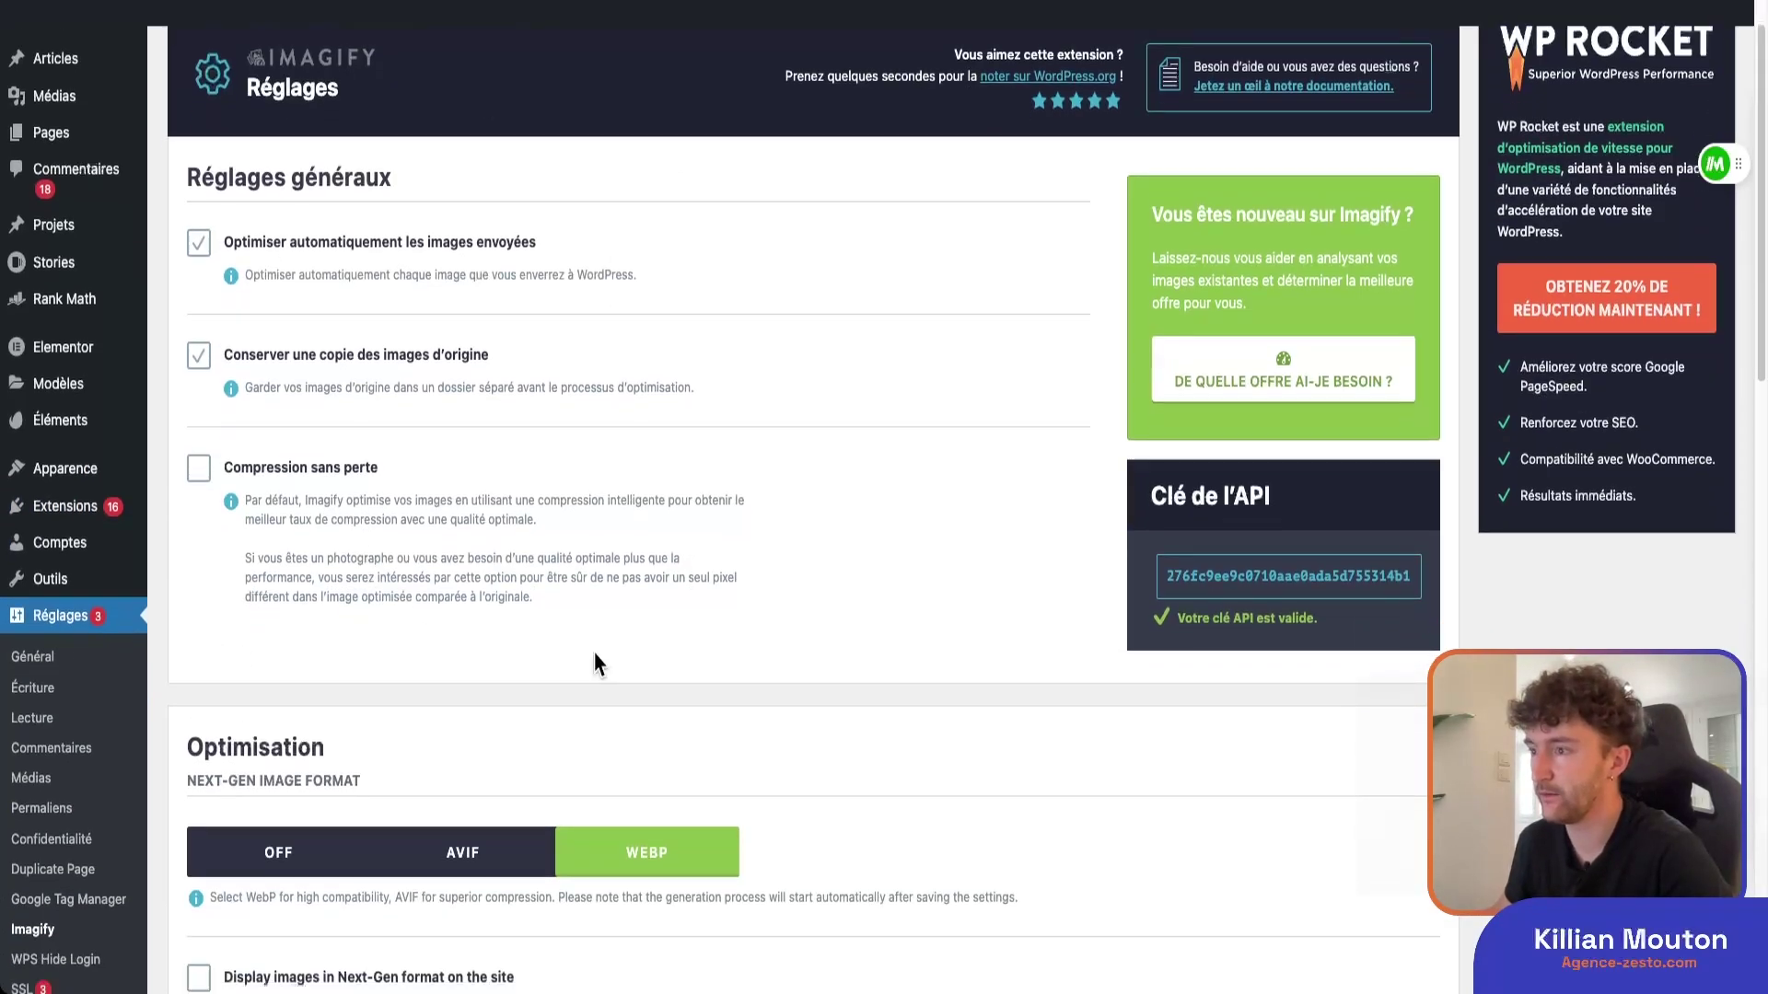
scroll(726, 540, "up", 3)
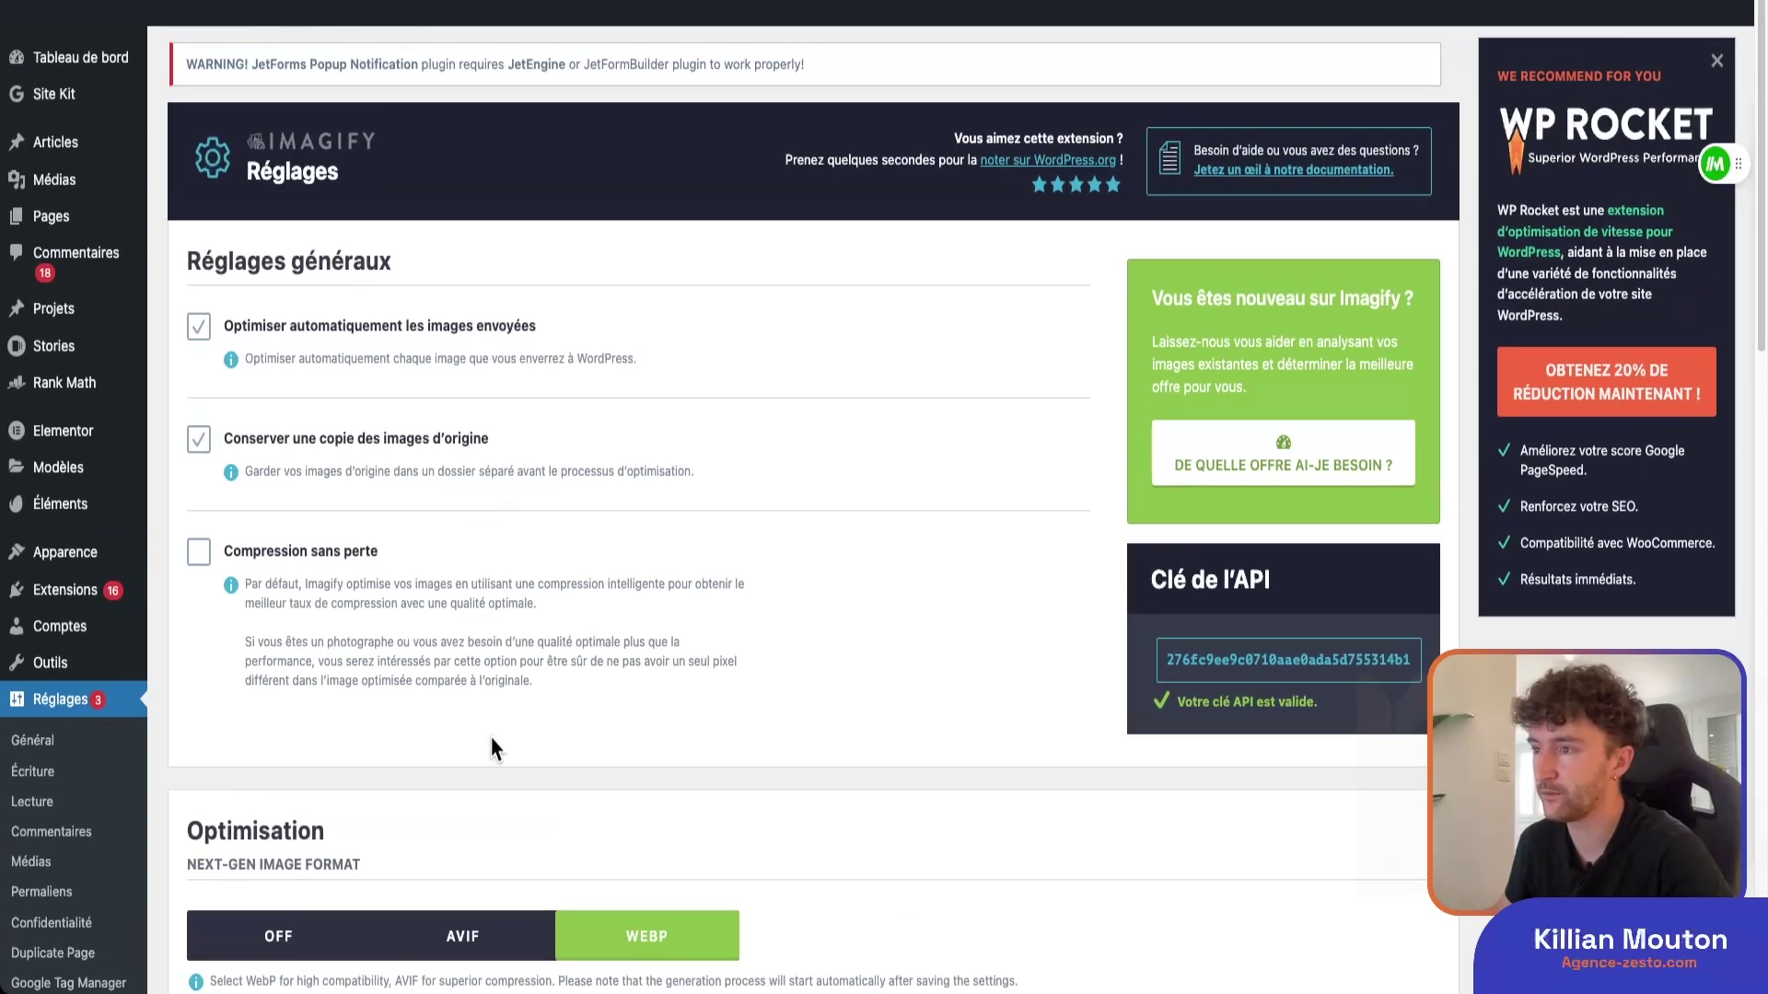
scroll(489, 736, "down", 1)
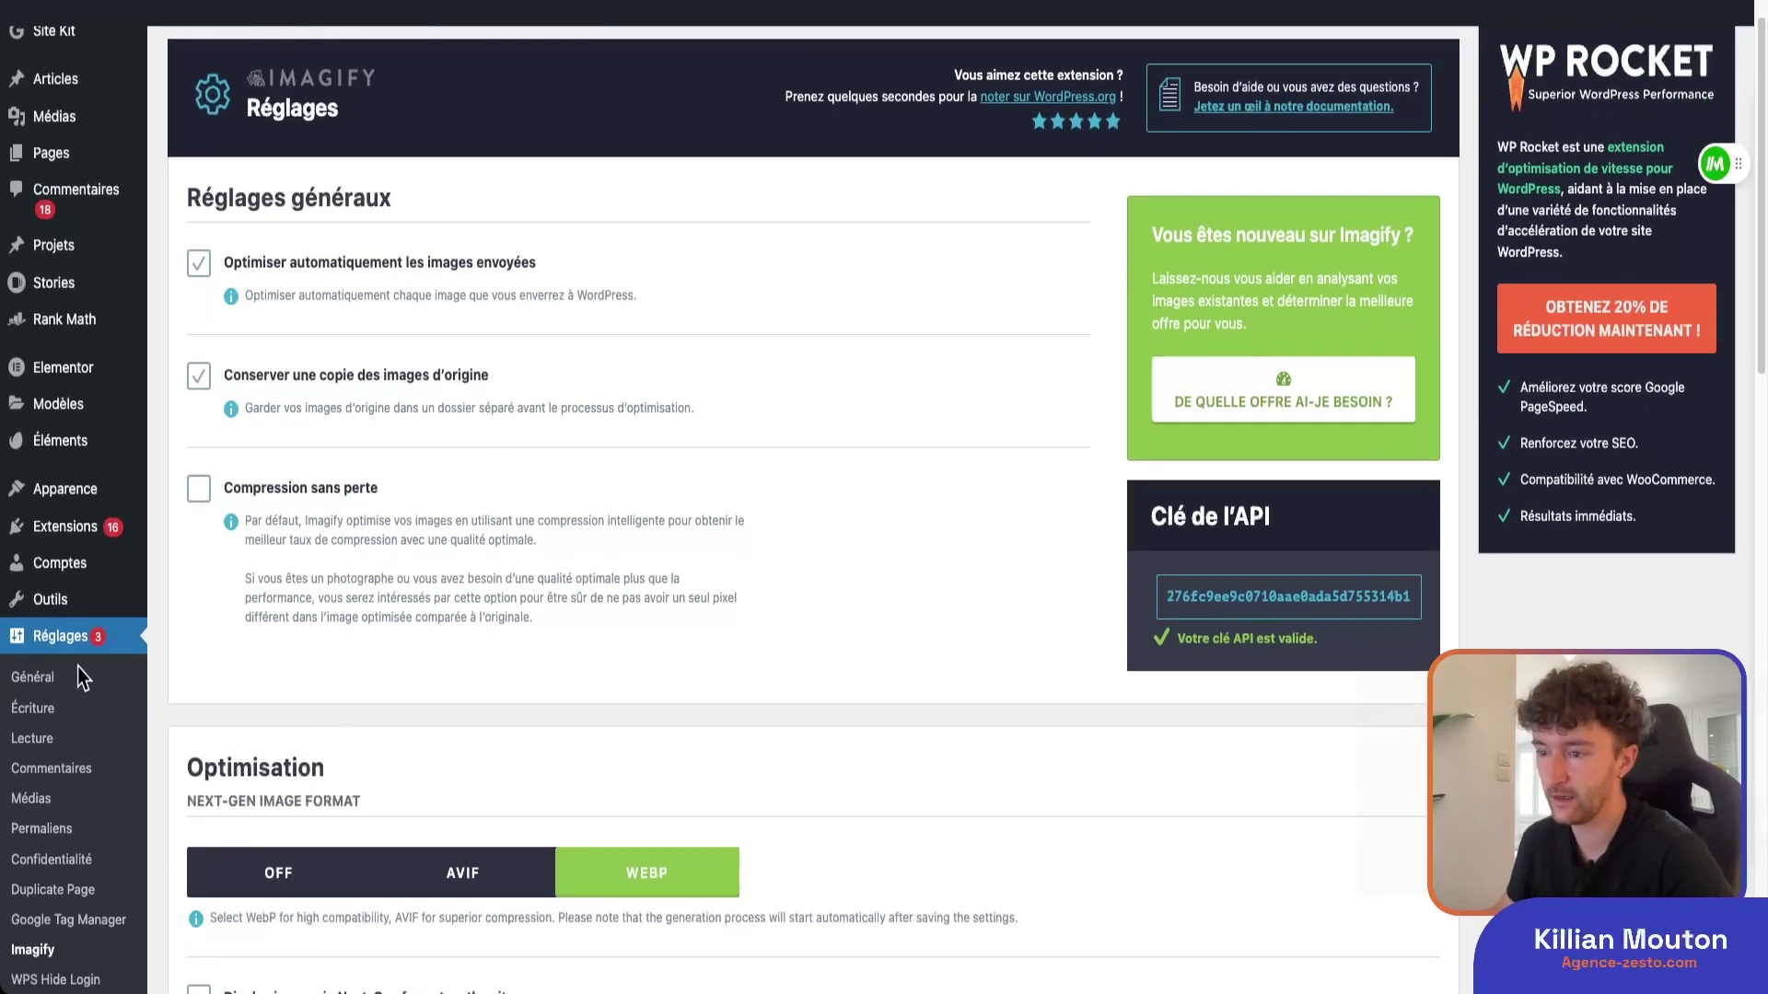
scroll(78, 649, "down", 1)
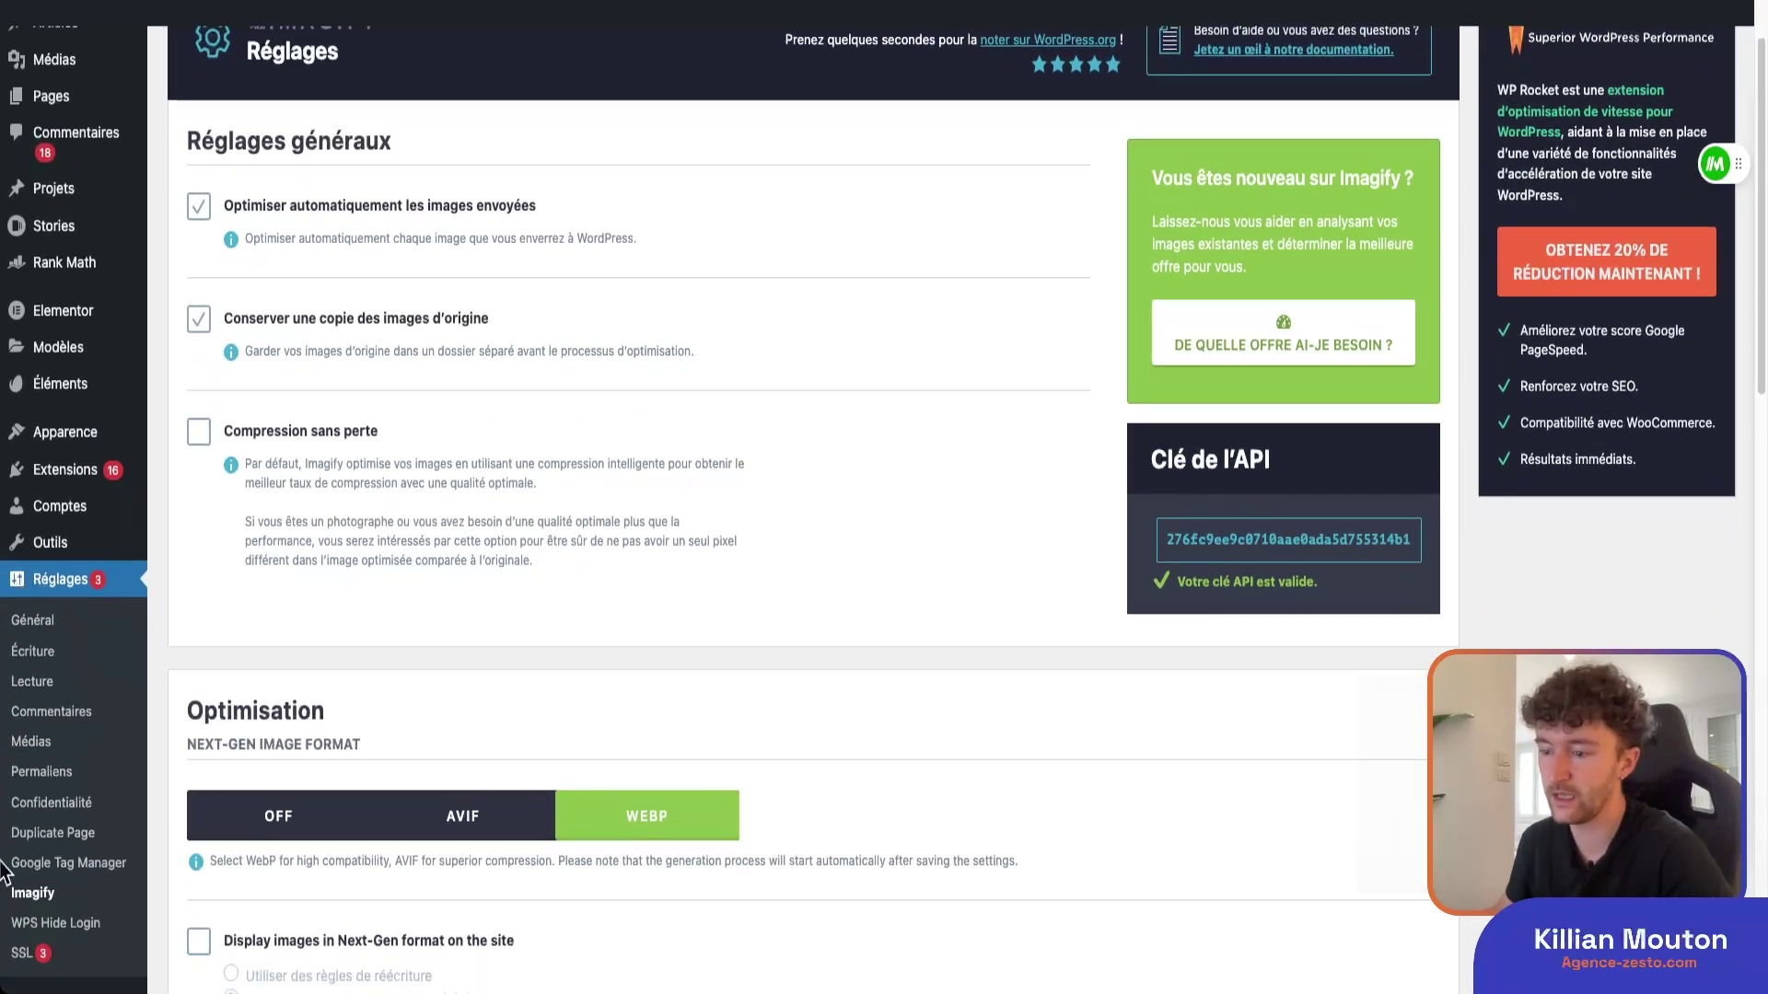
scroll(138, 834, "up", 2)
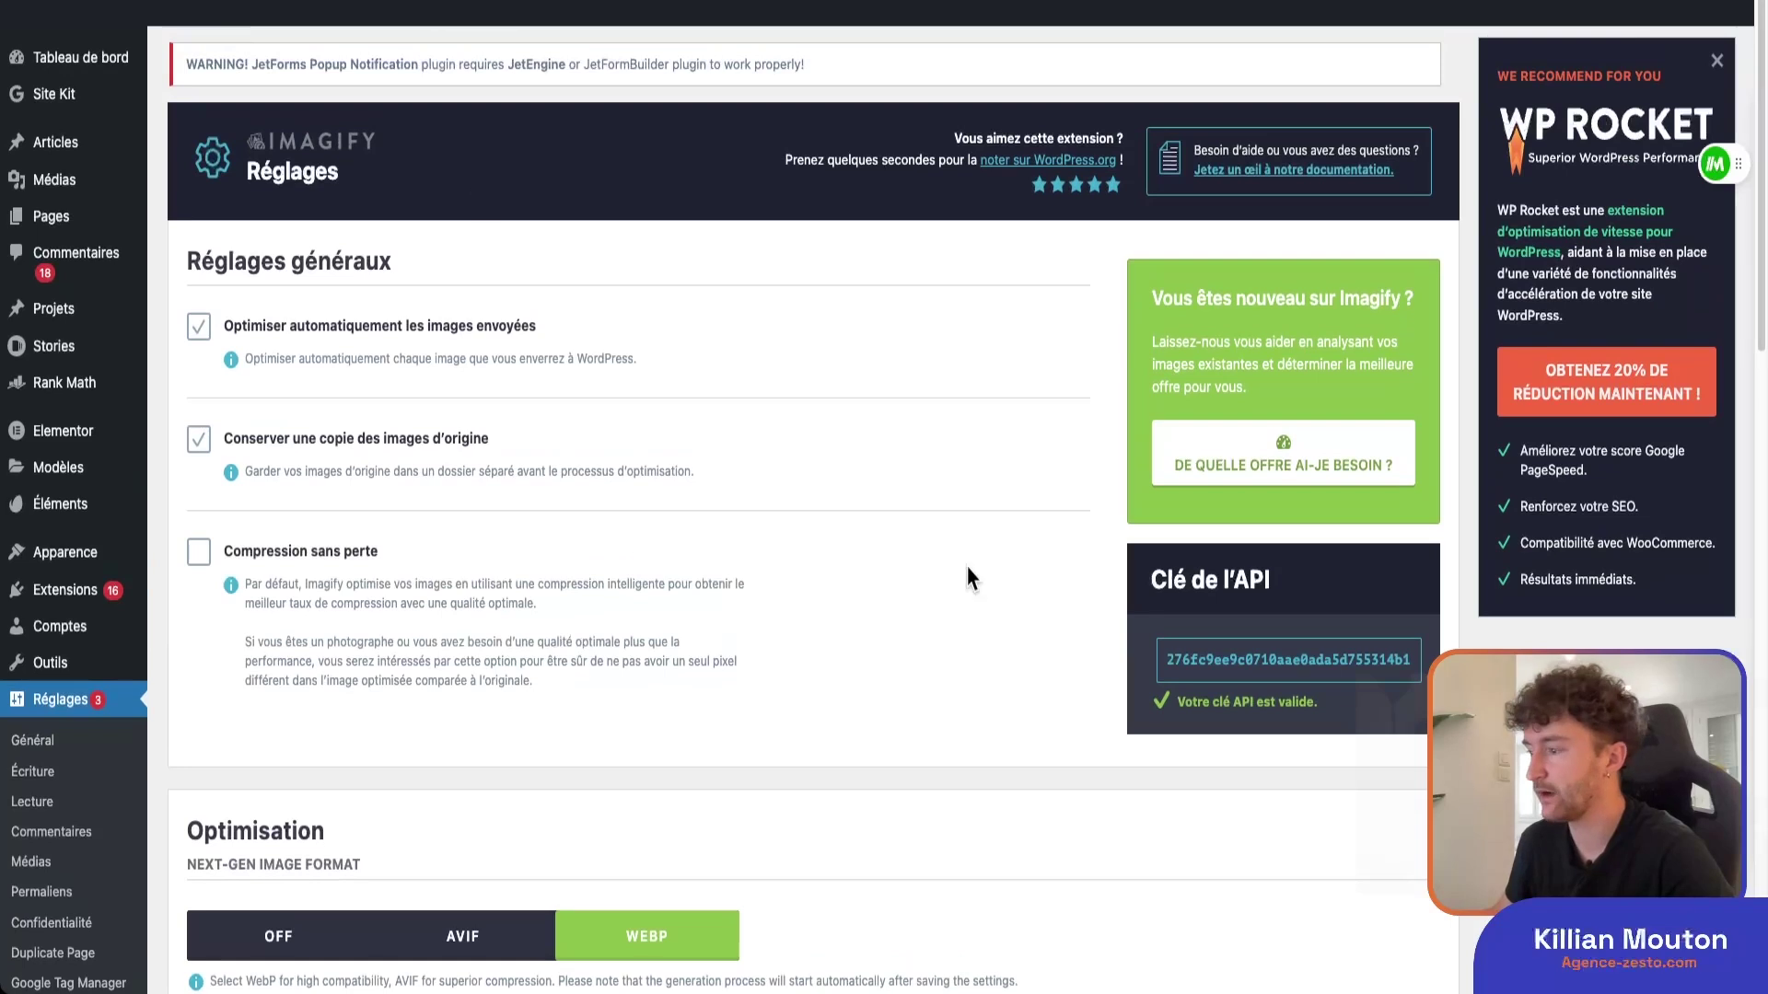
scroll(737, 580, "down", 1)
scroll(386, 920, "down", 1)
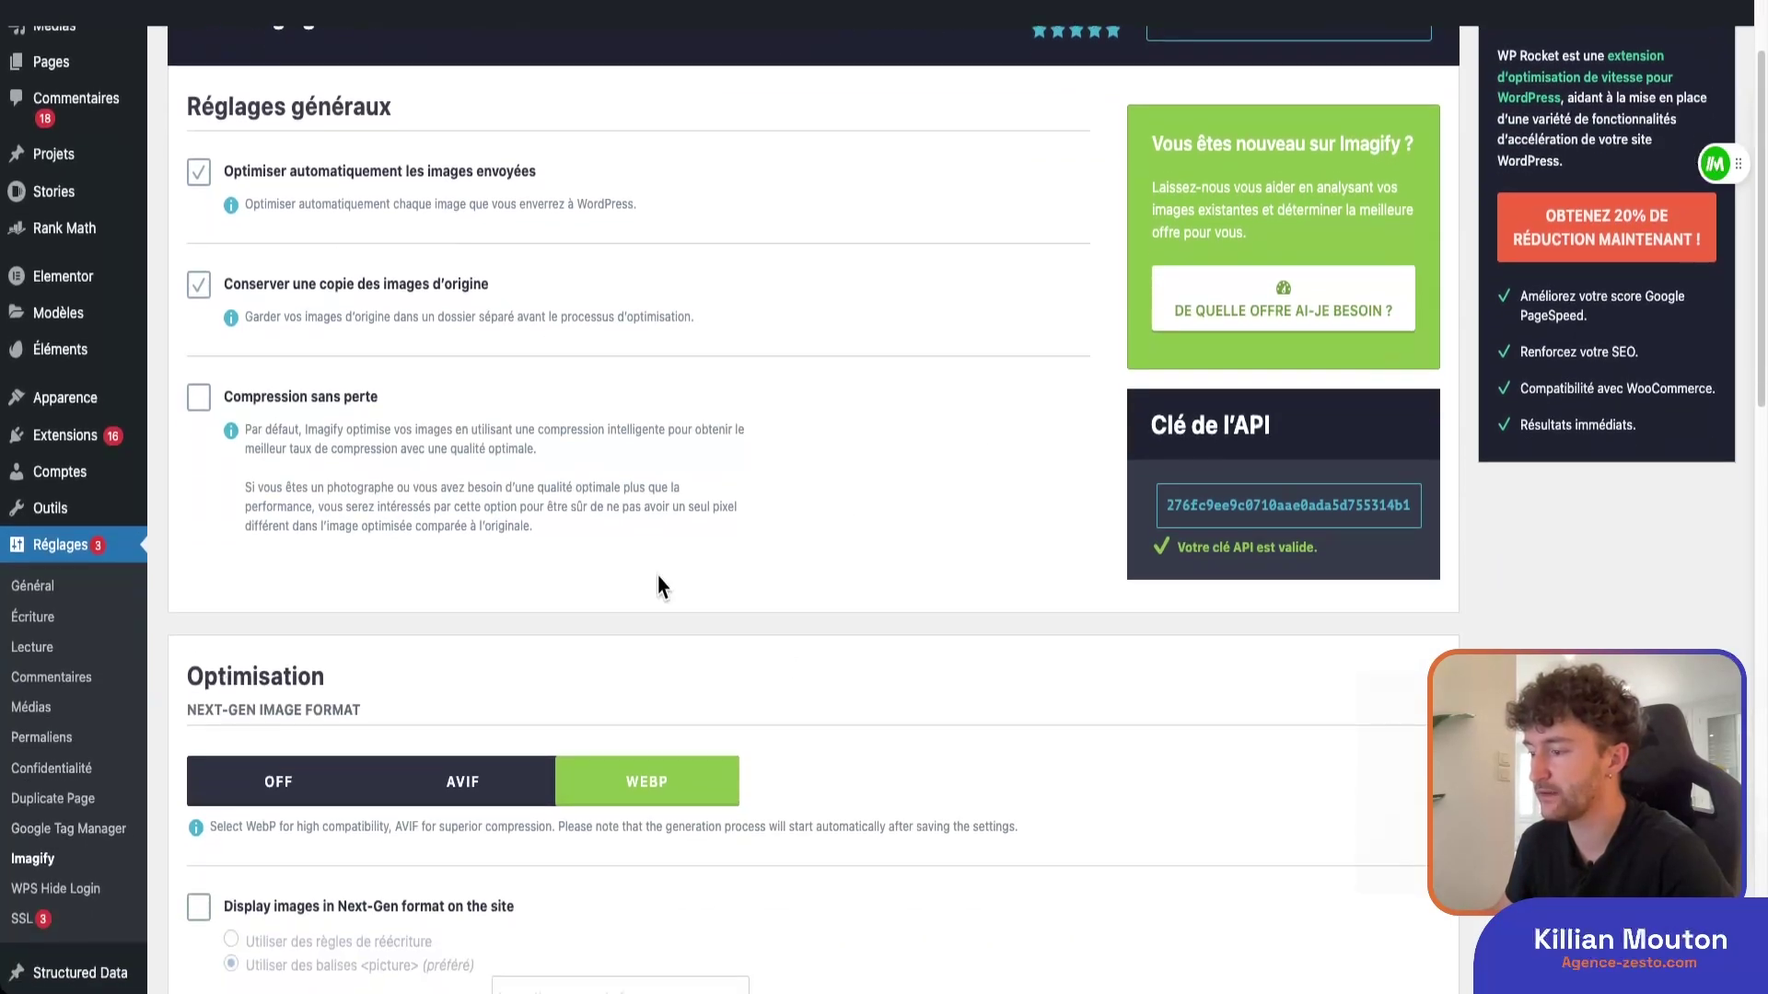
scroll(423, 819, "up", 2)
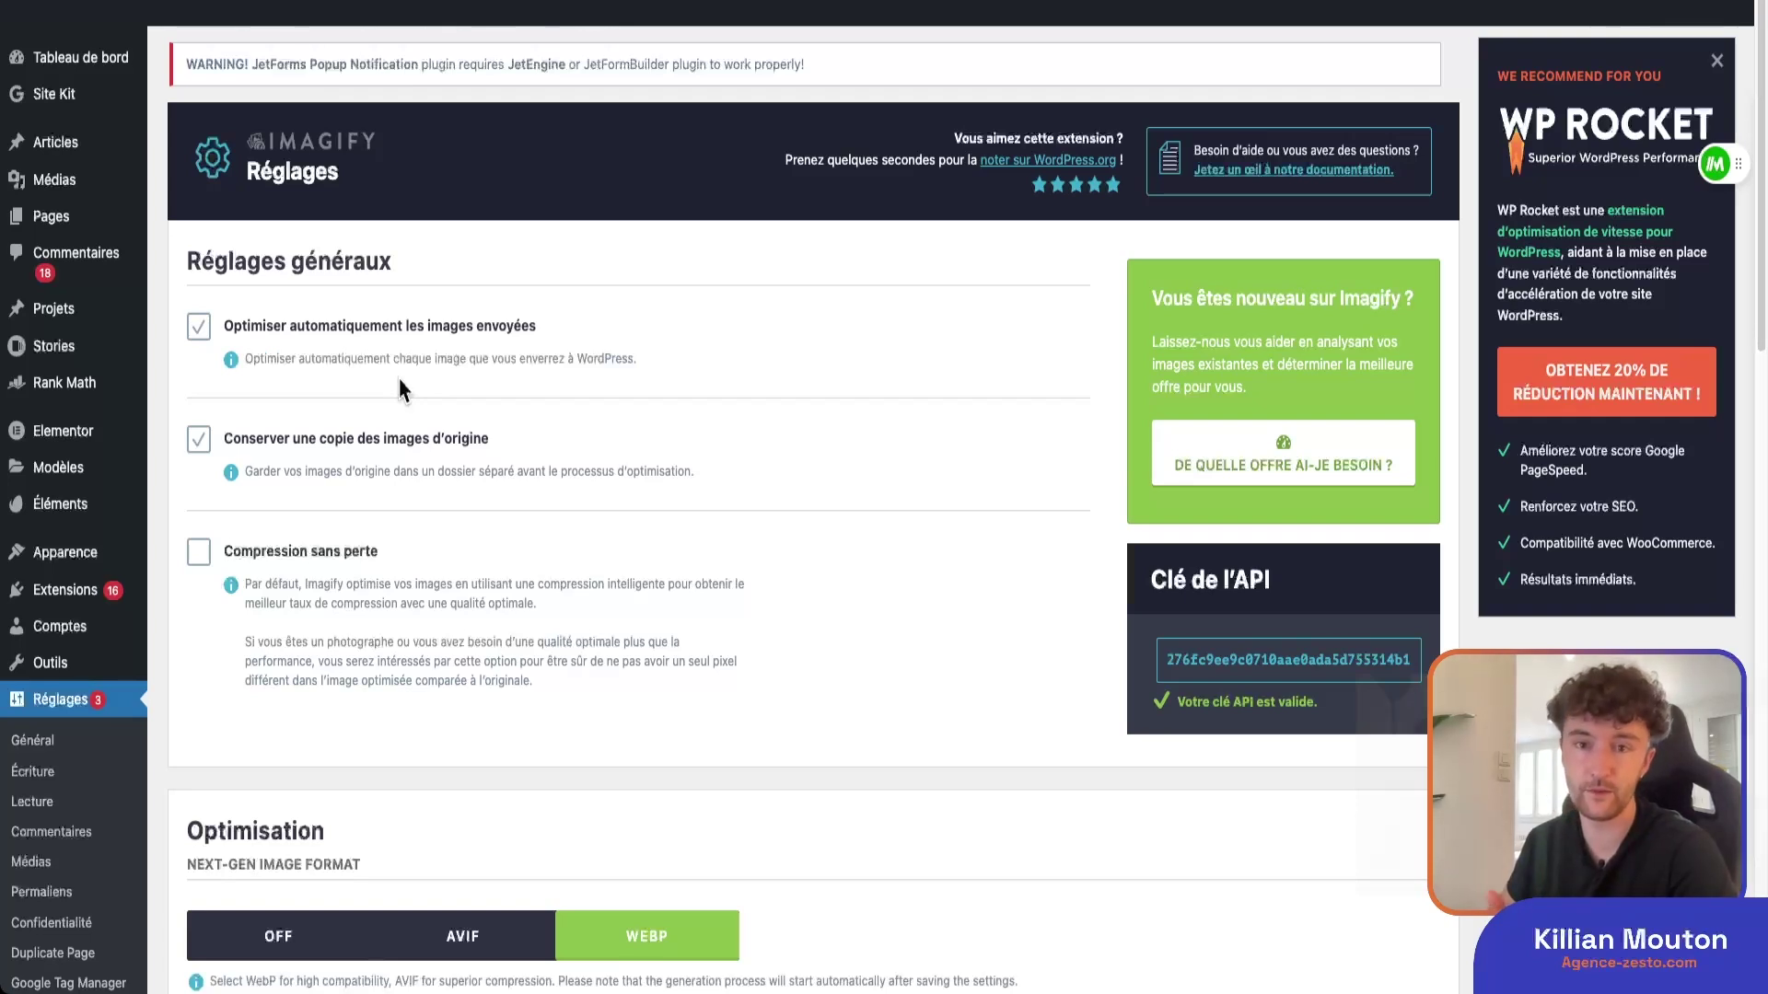
scroll(399, 387, "down", 1)
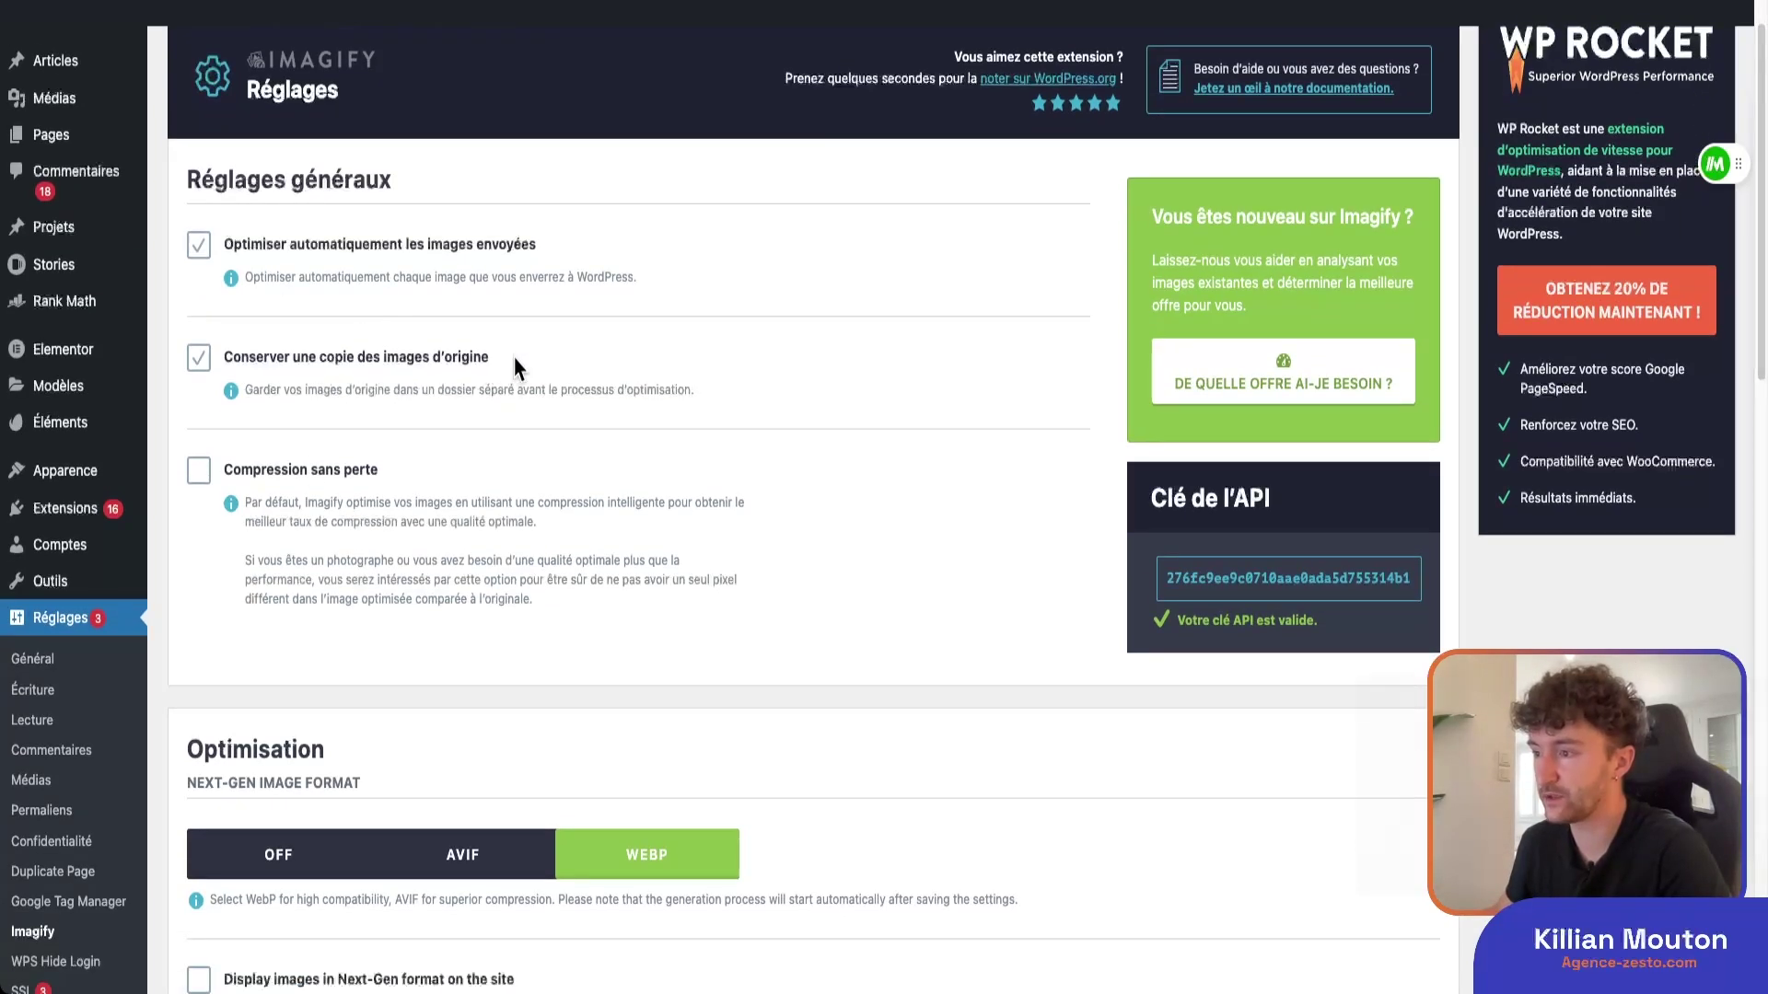
scroll(571, 359, "up", 1)
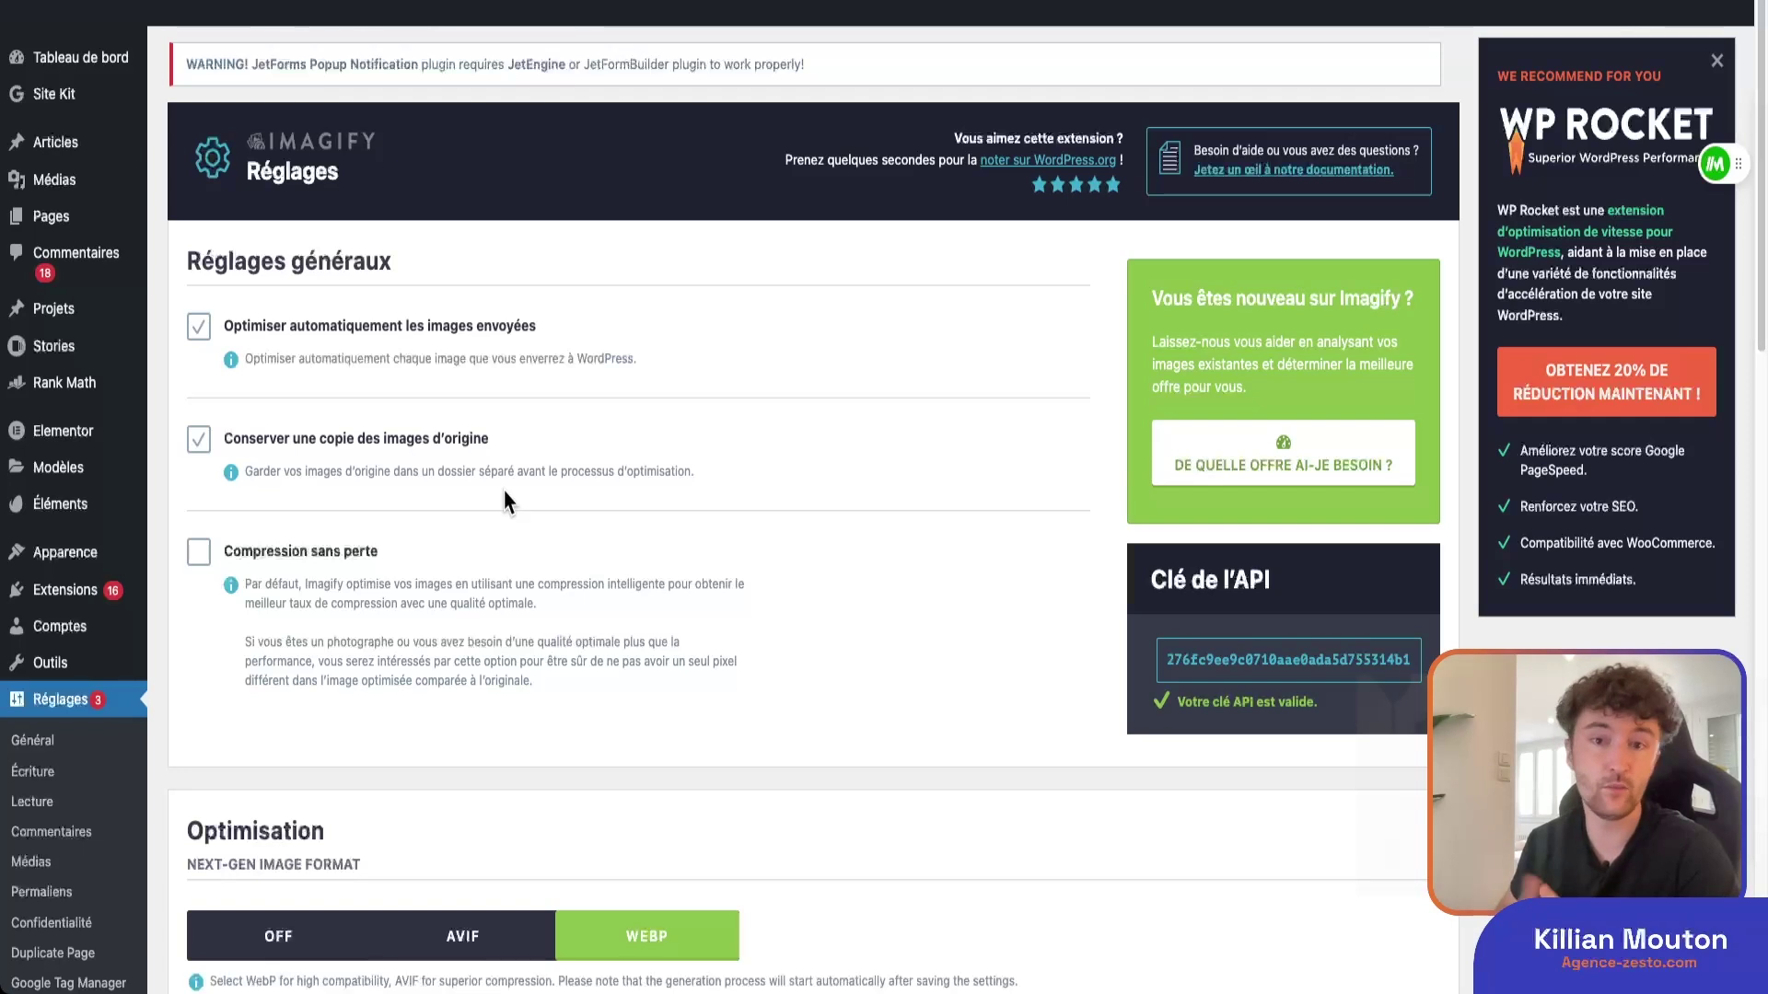
scroll(505, 493, "down", 2)
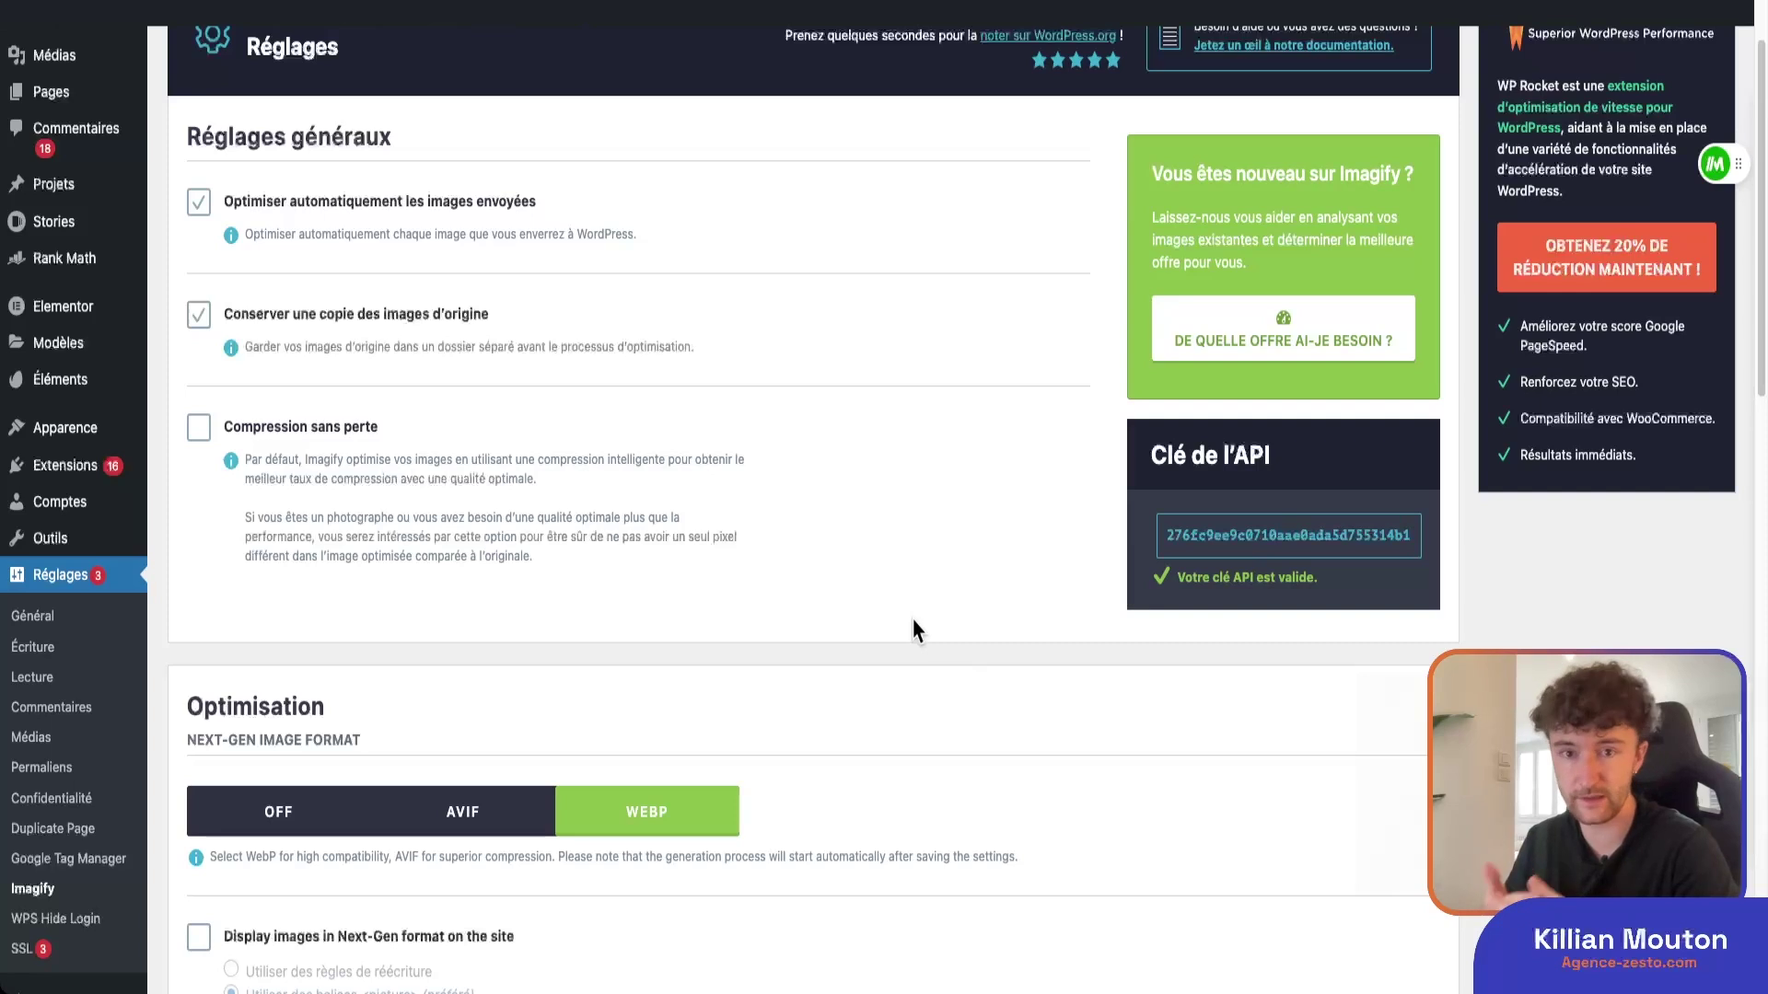
- Set the next-gen image format to OFF and enable displaying Next-Gen images on the site using rewrite rules ("règles de réécriture")
scroll(832, 600, "down", 5)
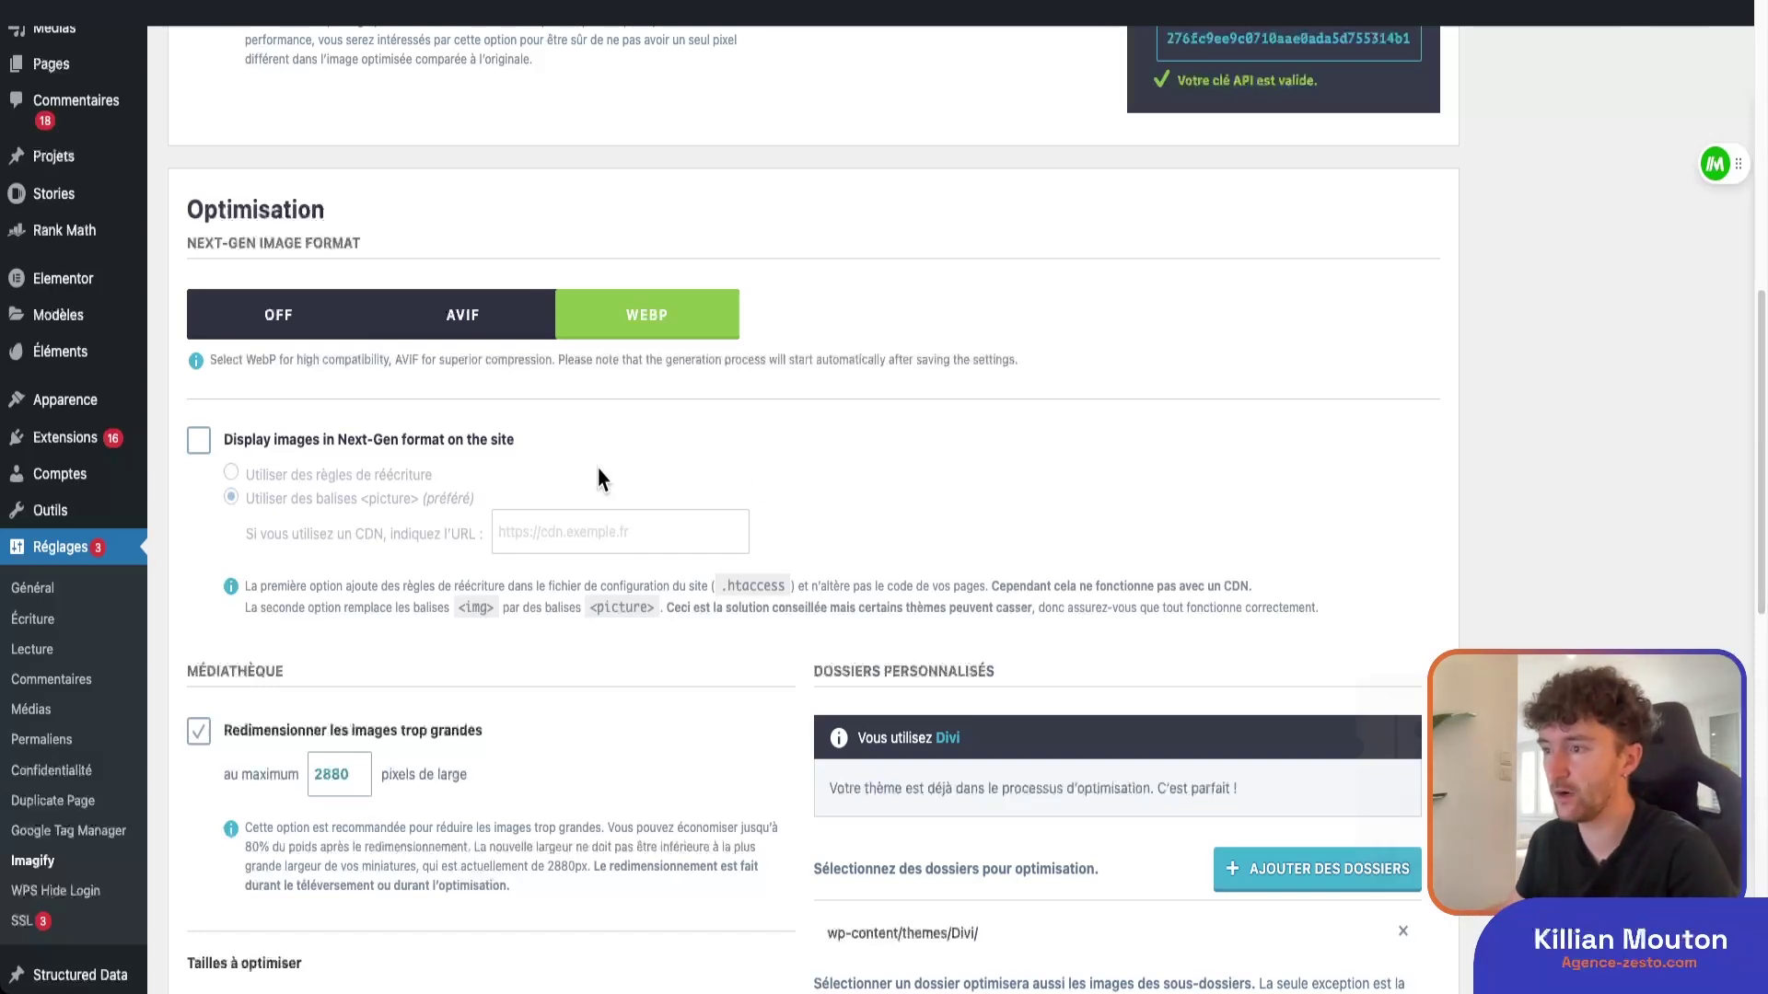
left_click(264, 316)
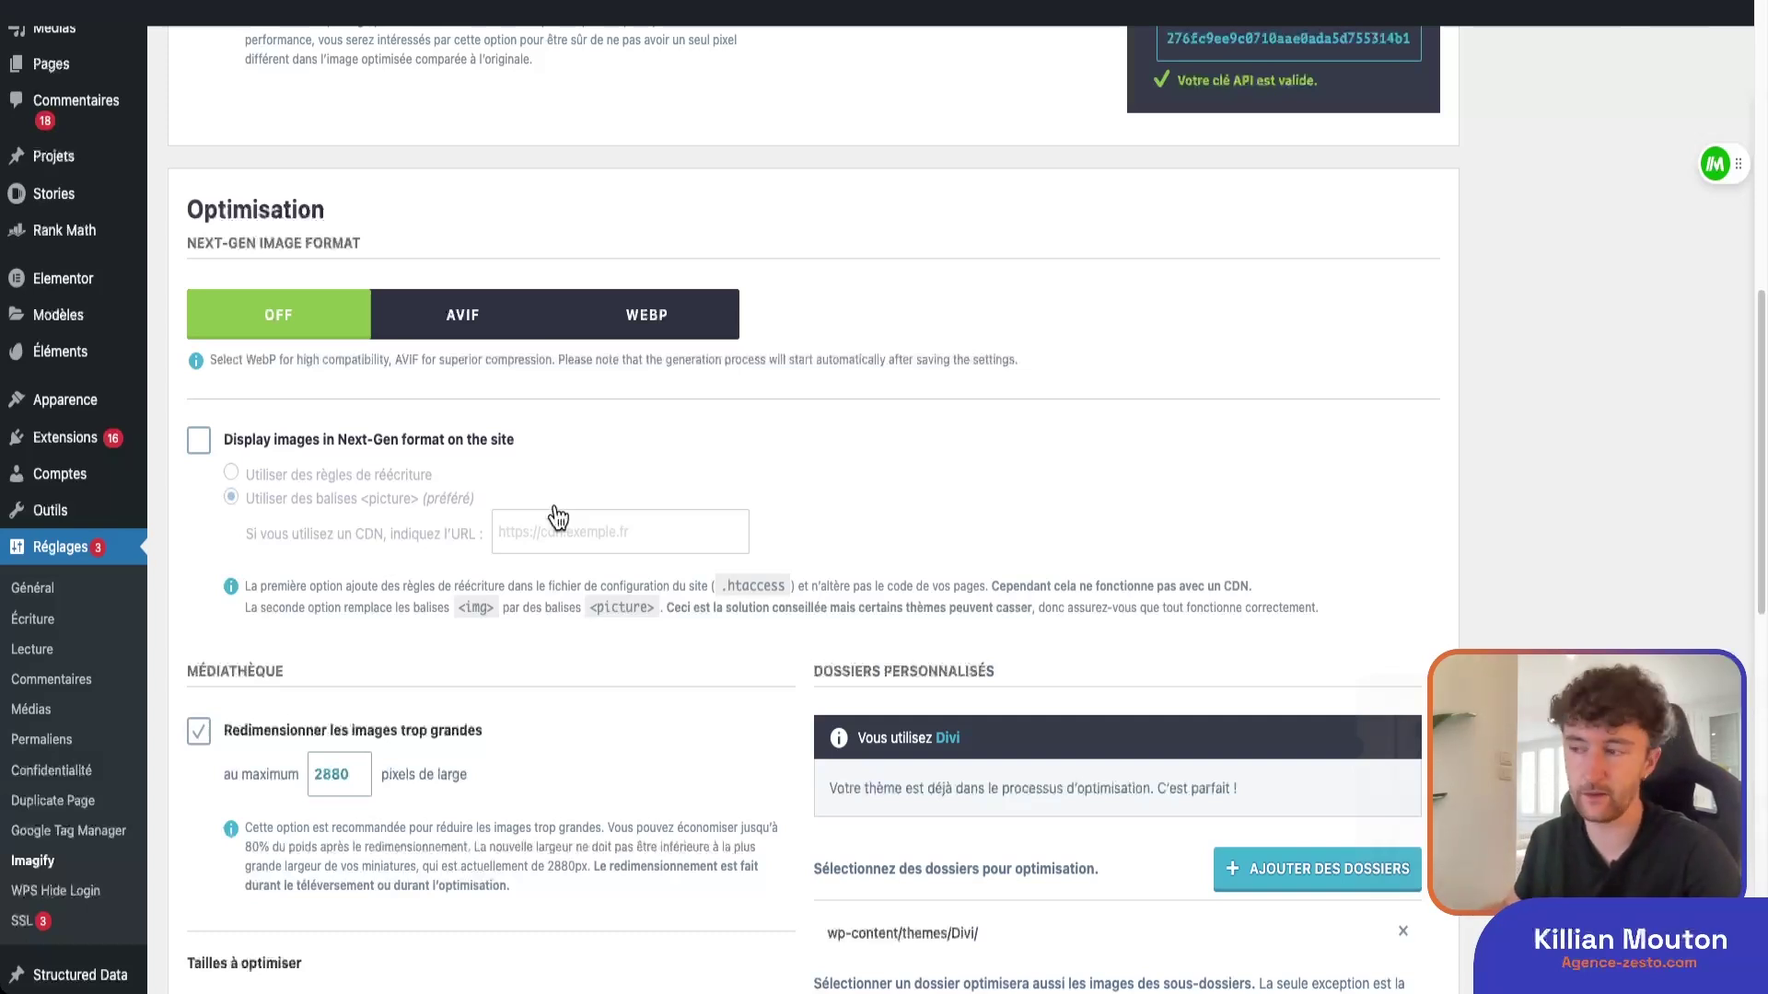
scroll(558, 517, "down", 2)
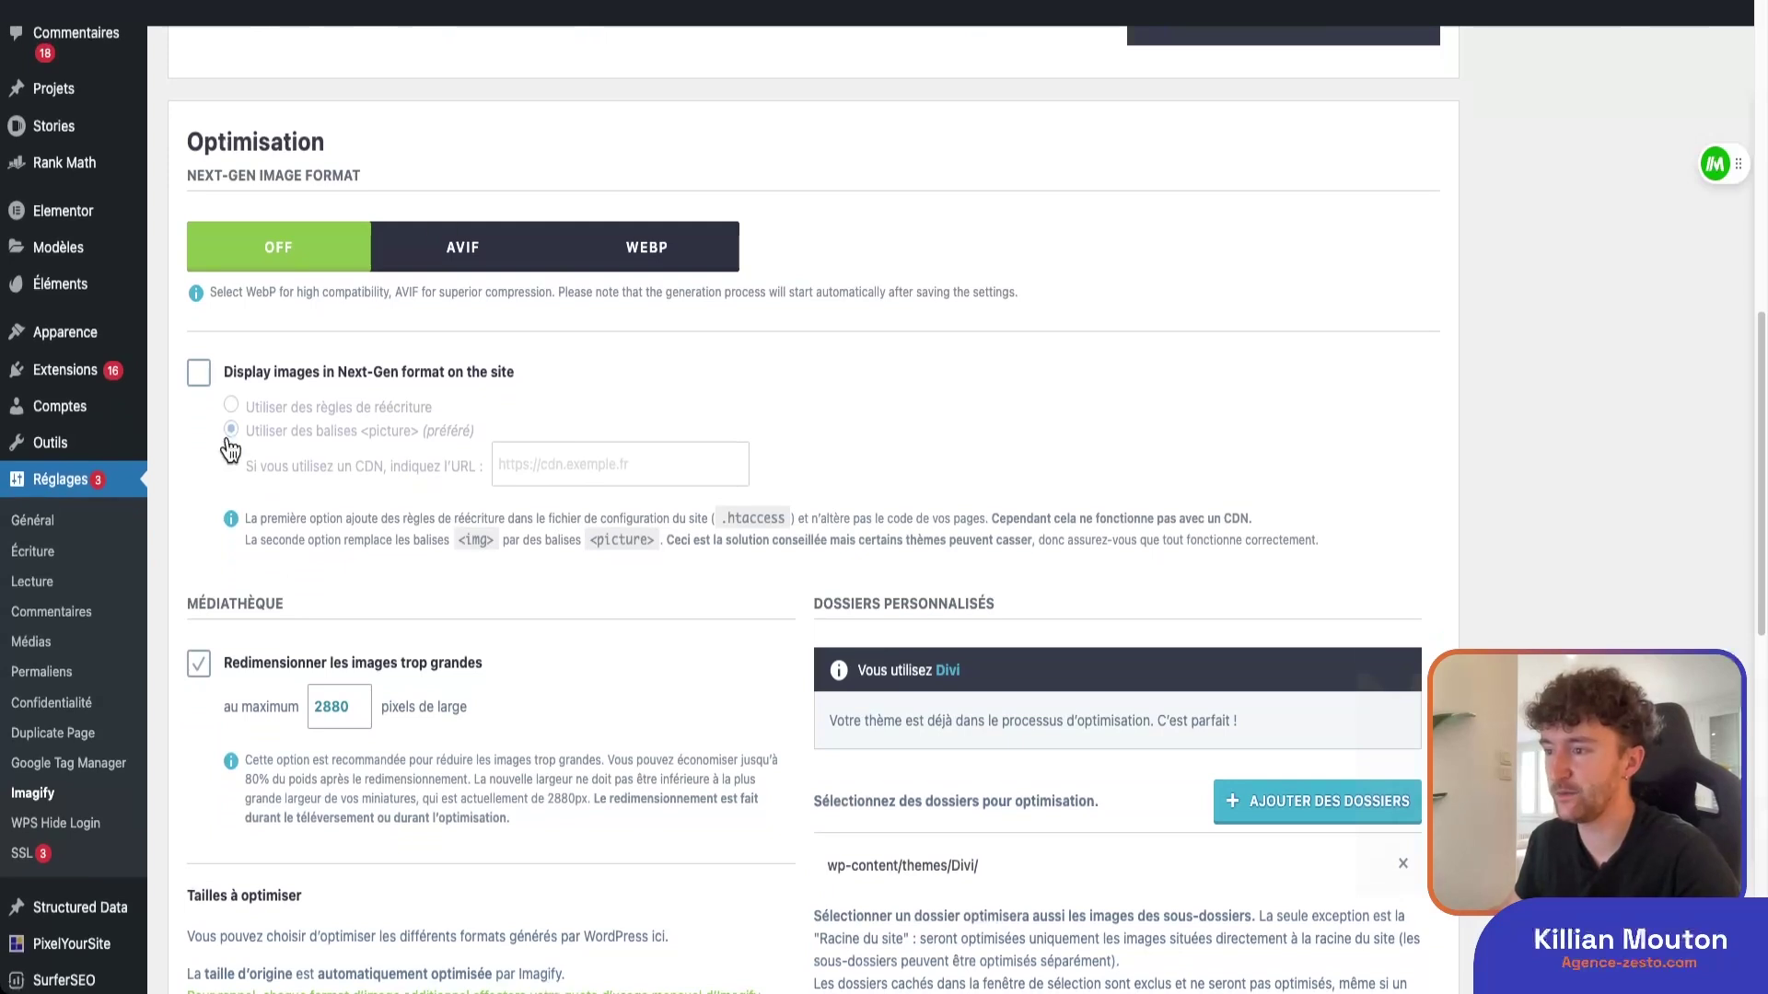
scroll(855, 430, "down", 1)
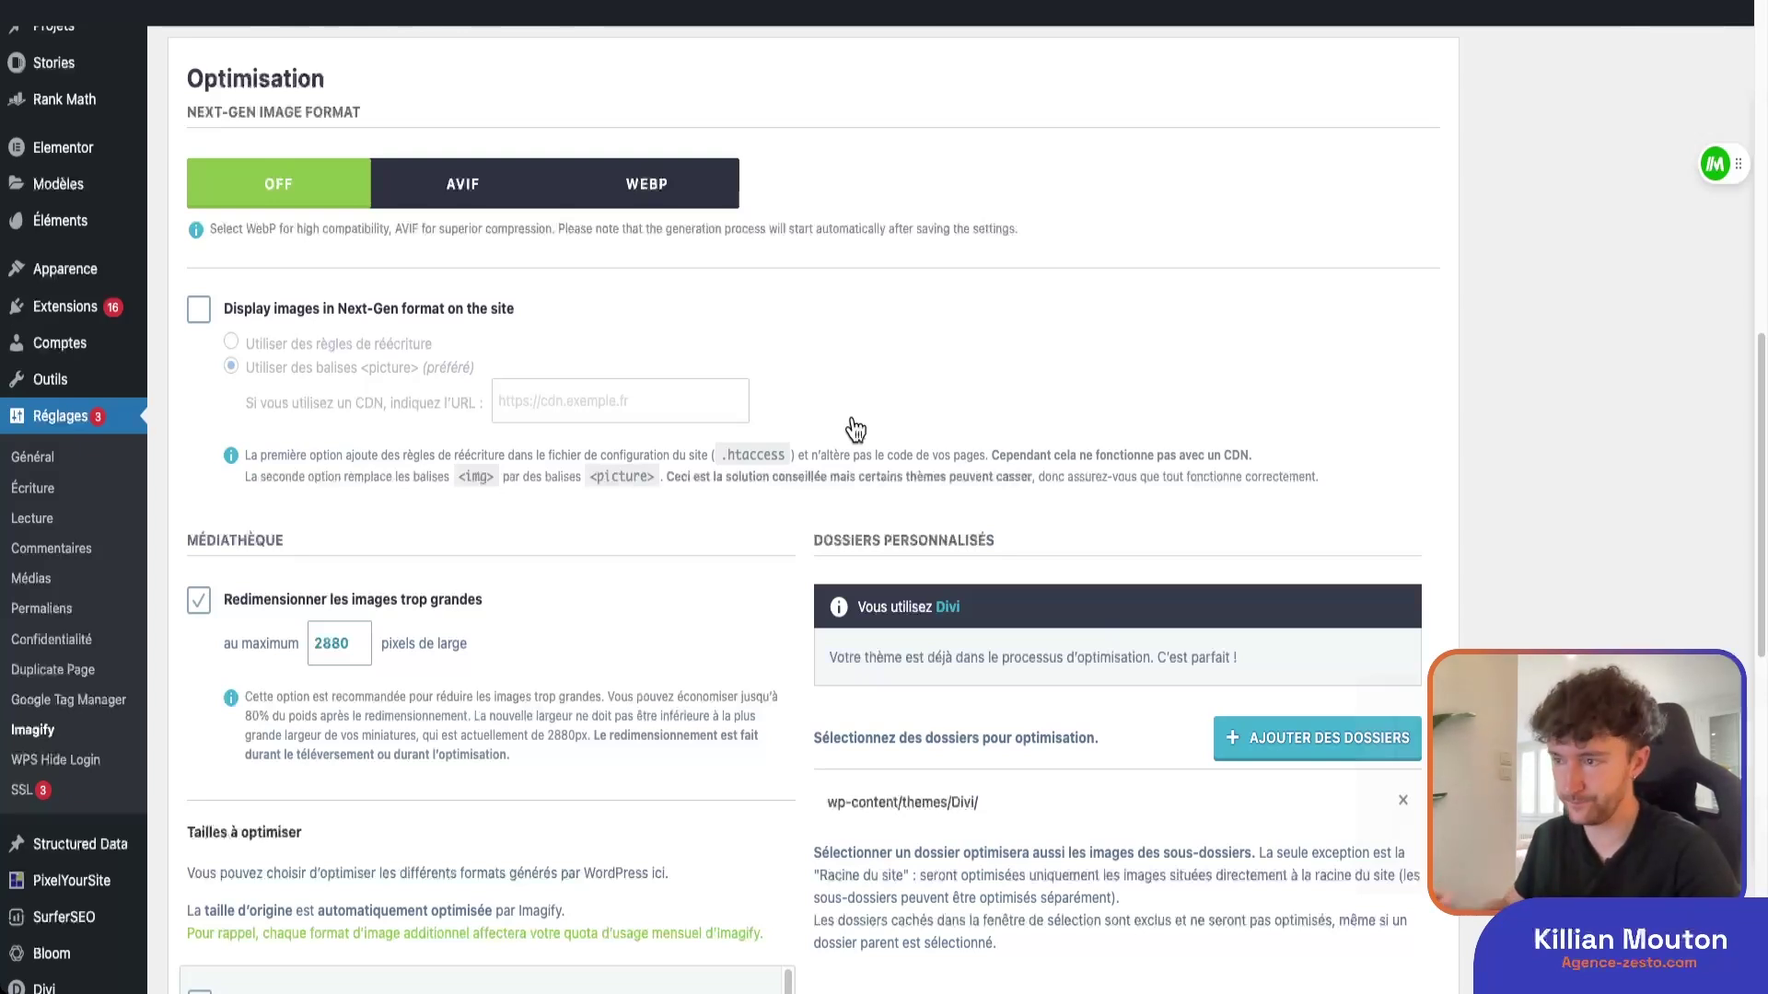
left_click(199, 309)
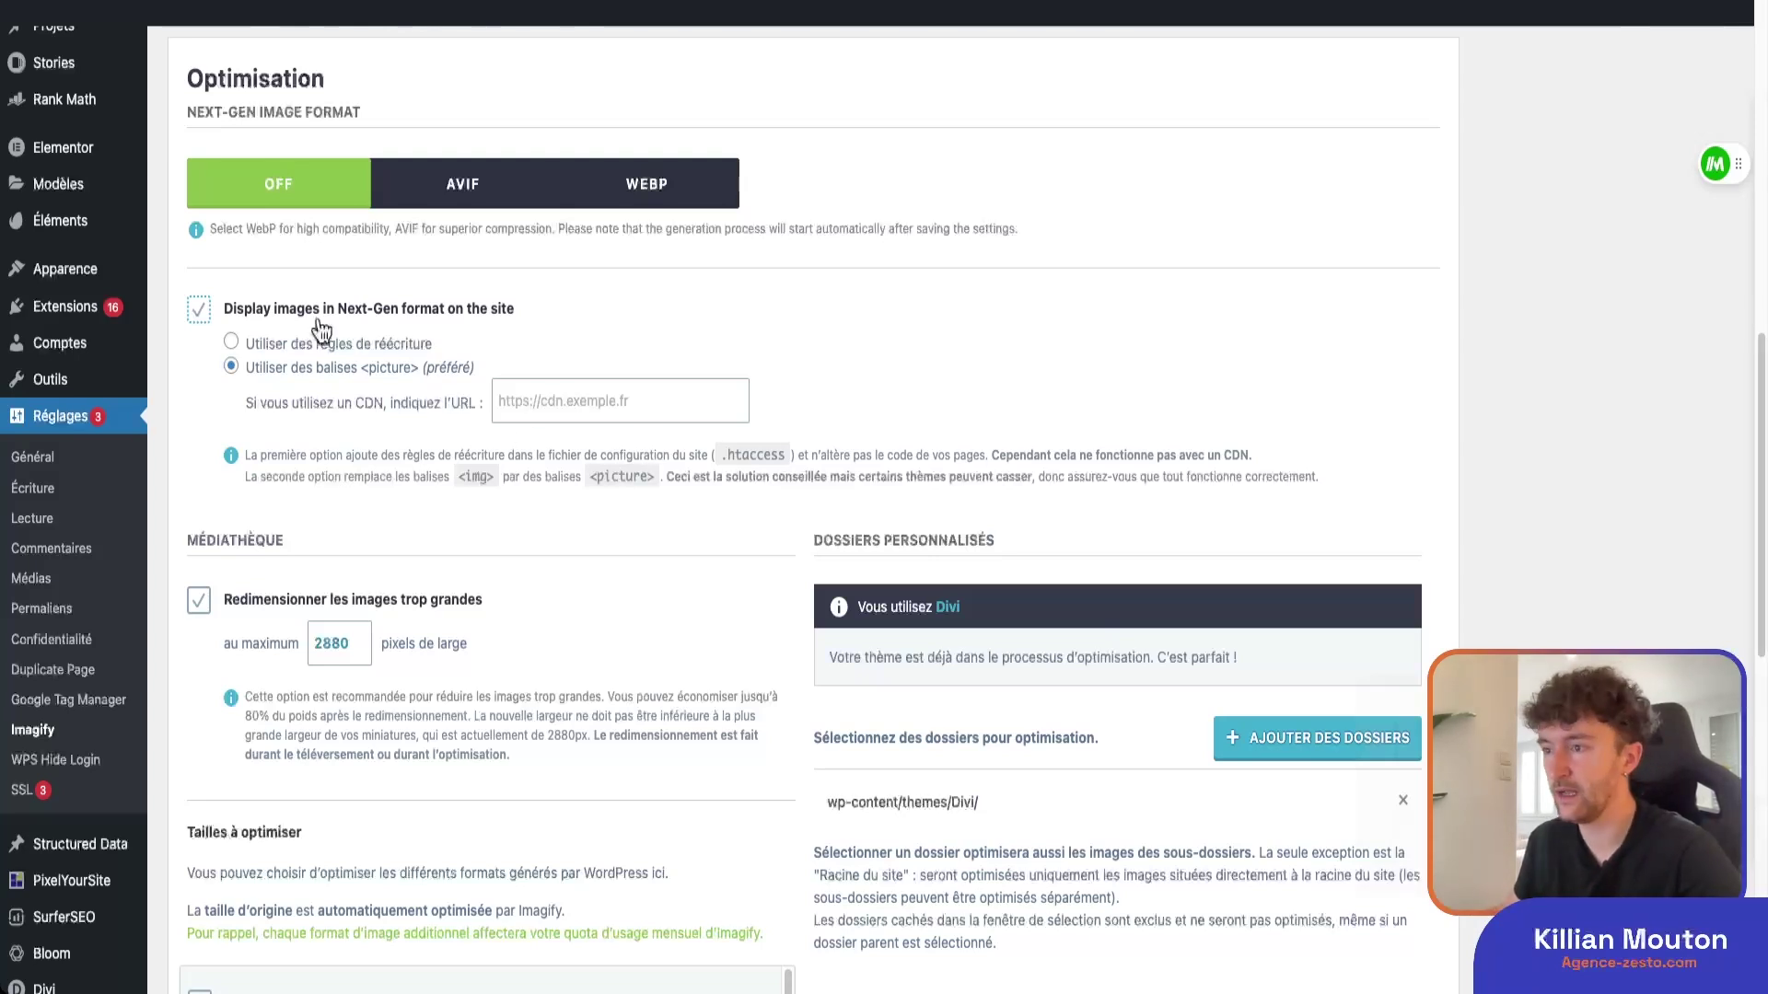
left_click(230, 343)
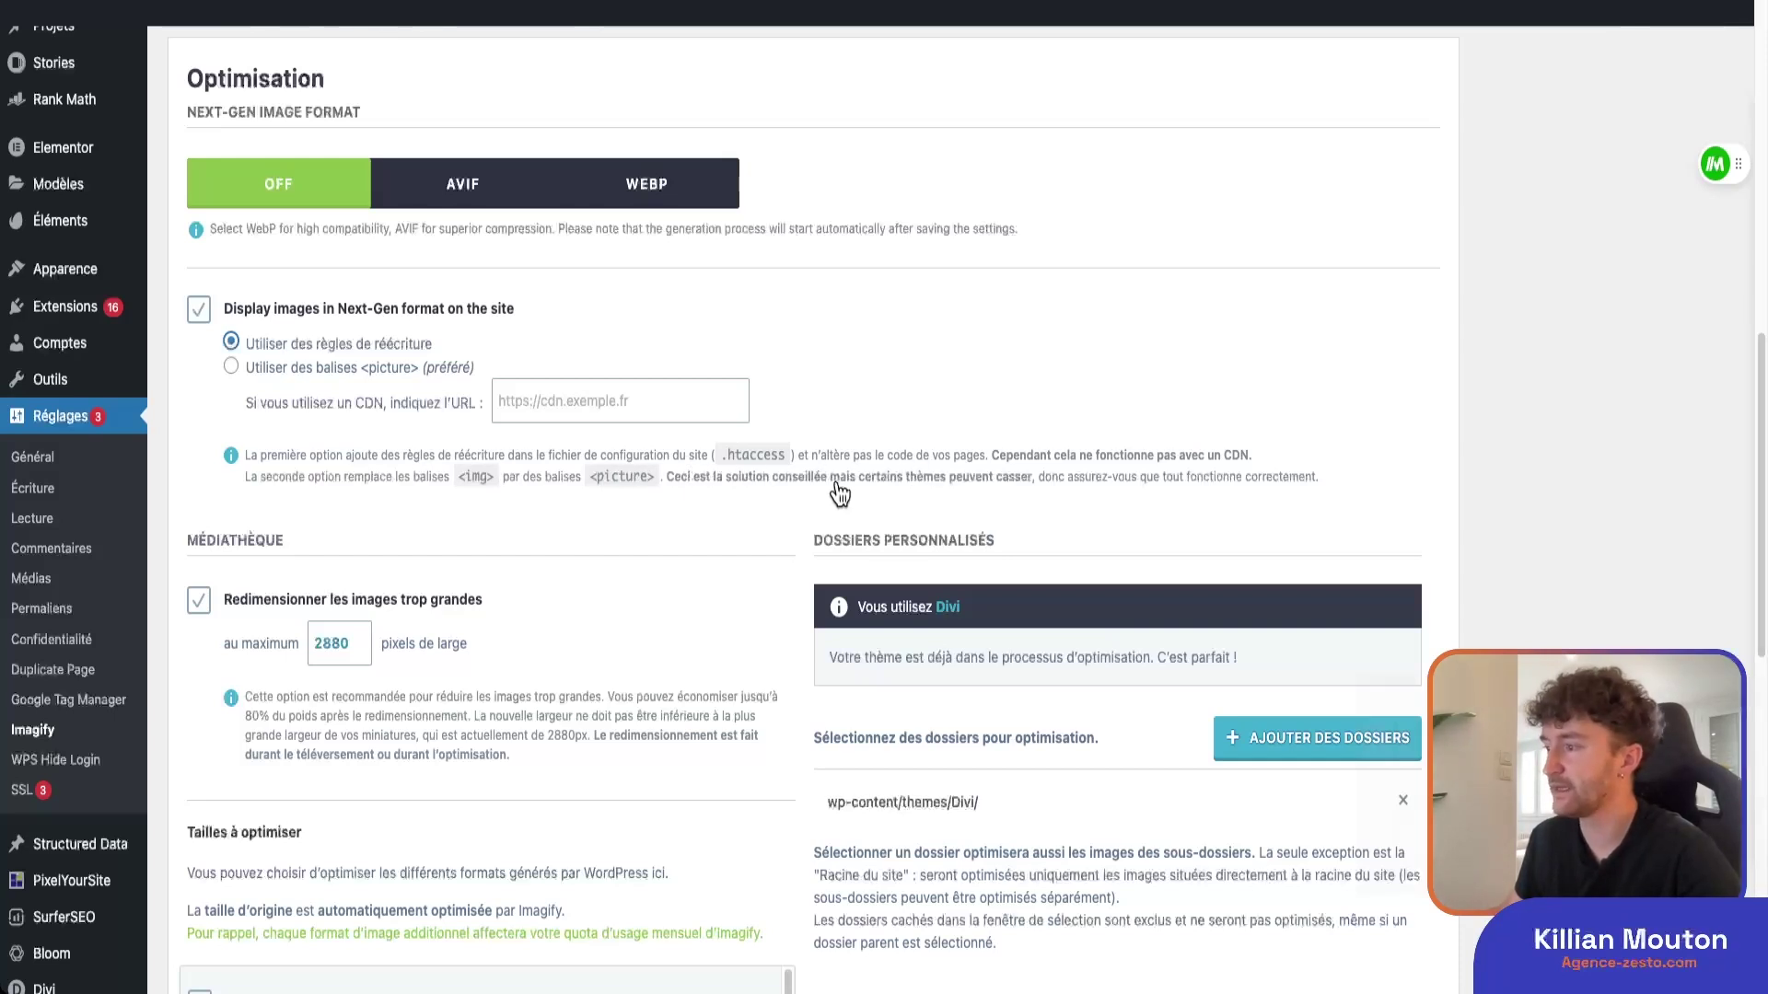
- Examine Imagify's media library option for resizing oversized images and the custom folders selected for optimisation
scroll(941, 498, "down", 1)
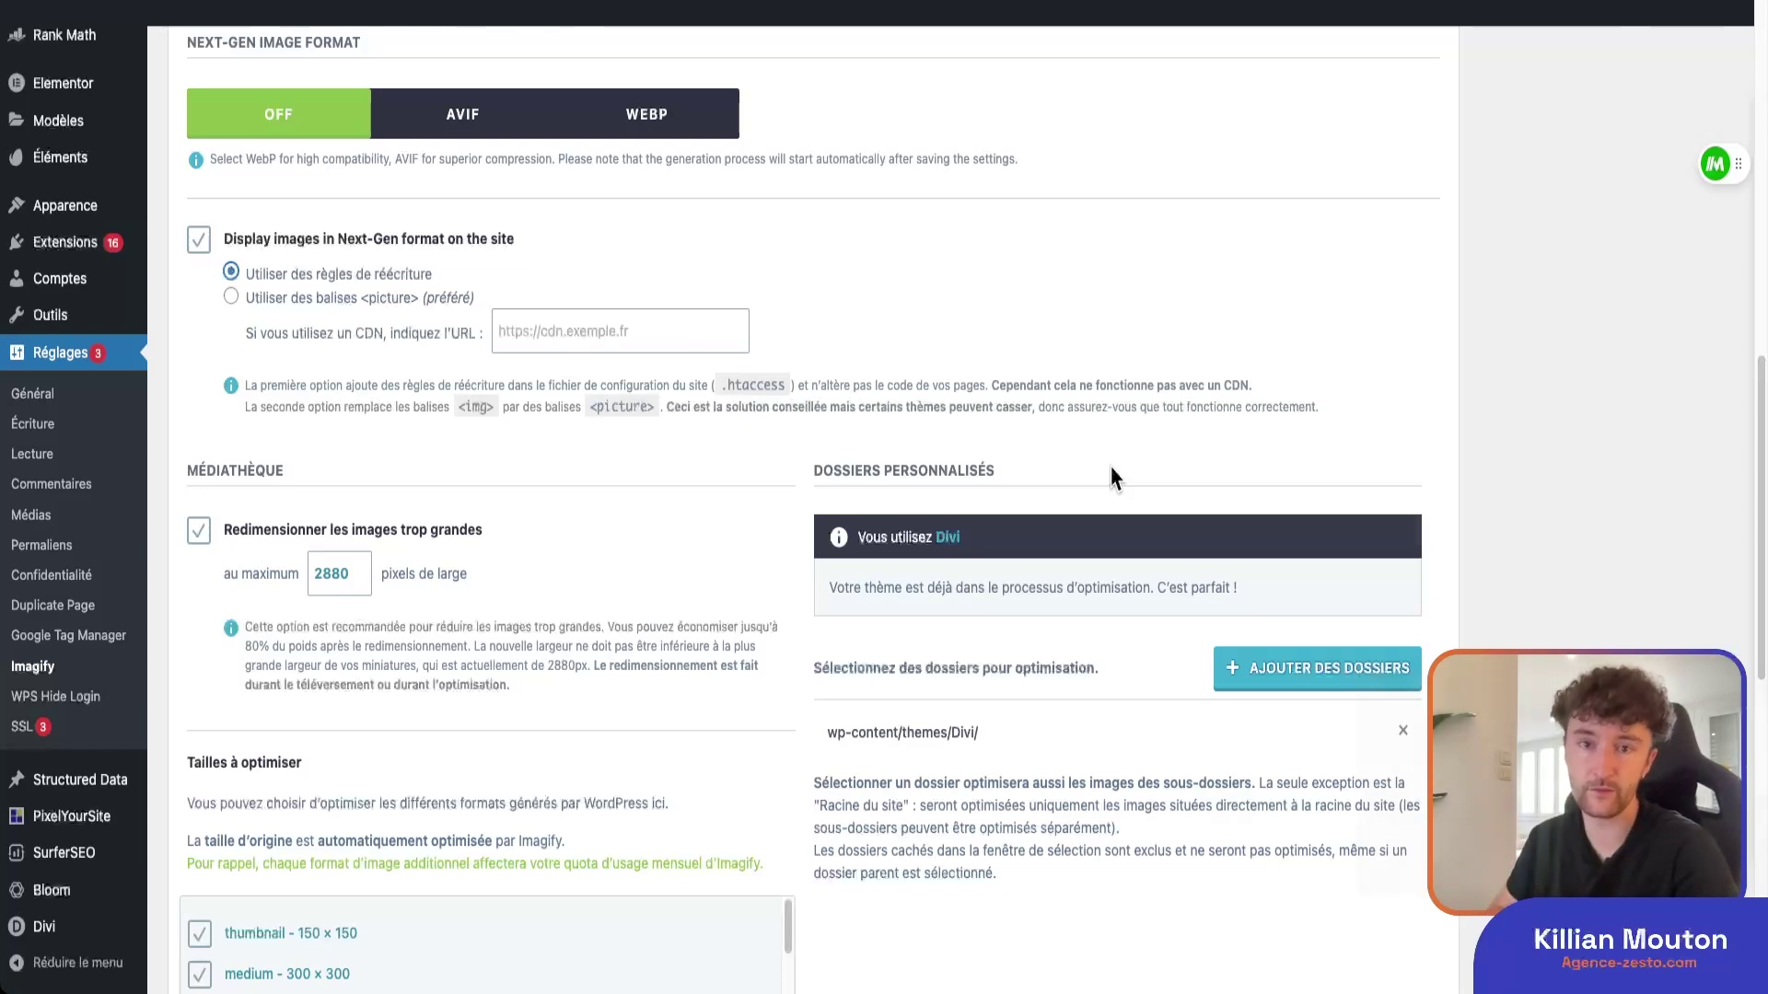
scroll(829, 580, "down", 2)
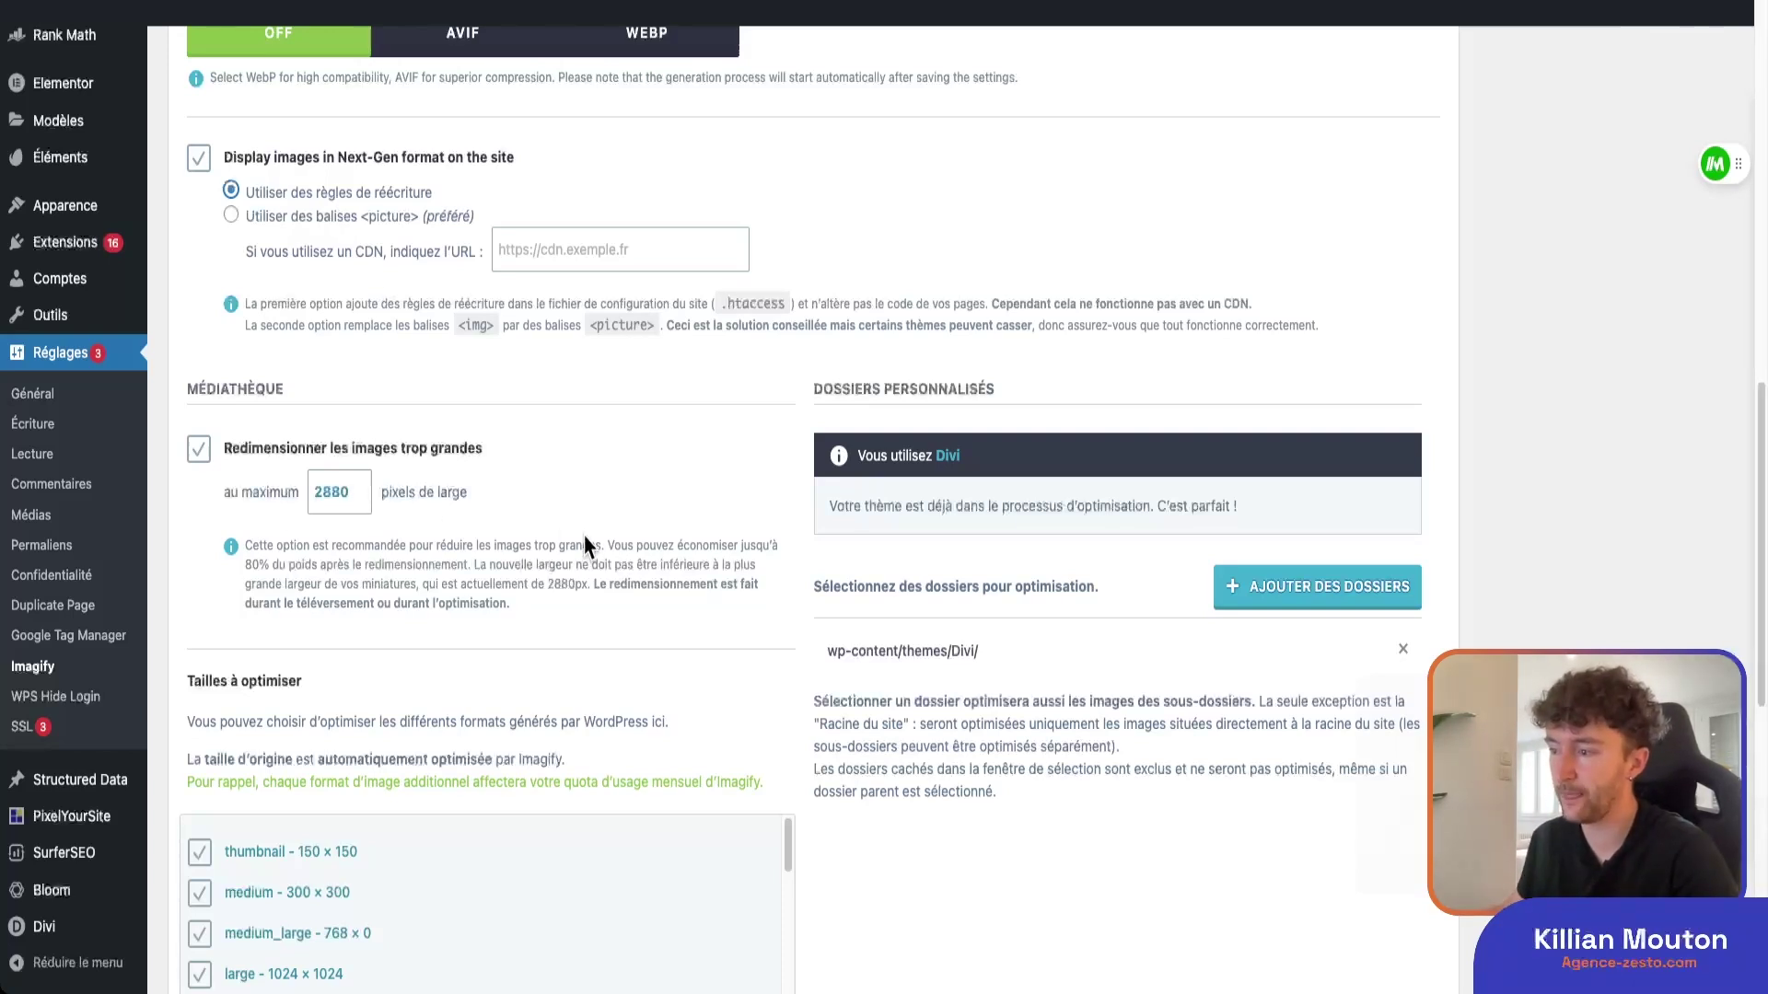
scroll(585, 548, "down", 1)
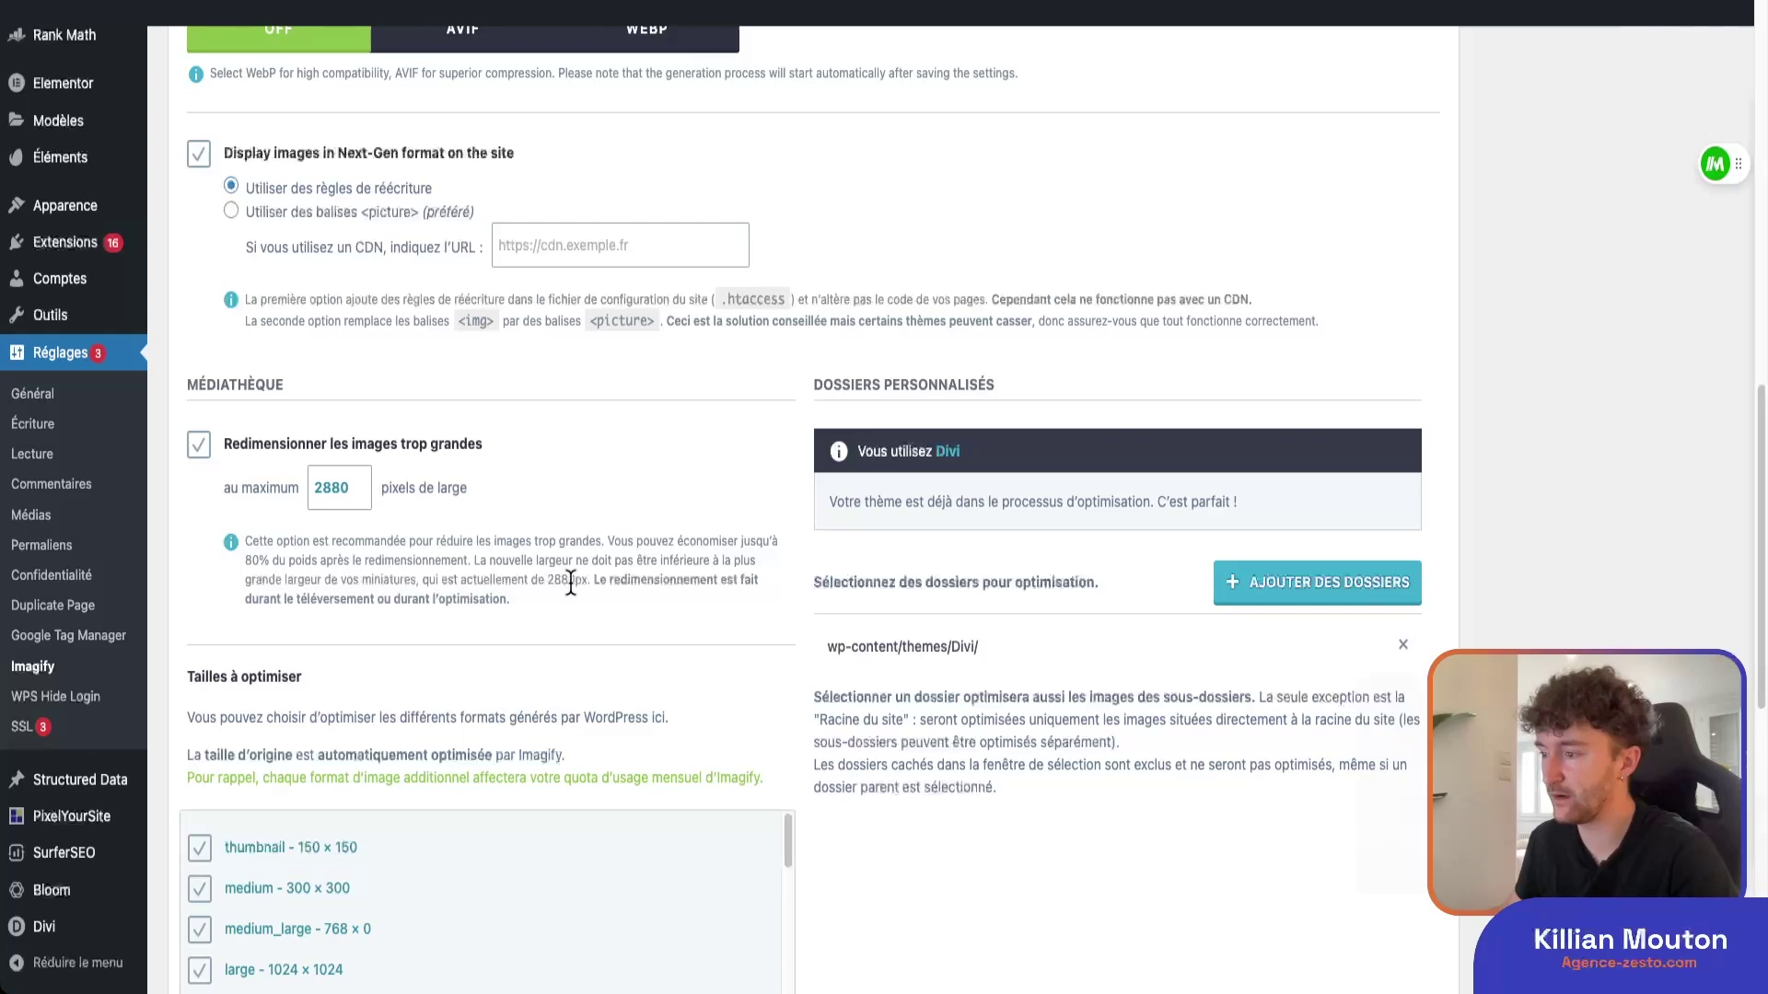
scroll(670, 593, "down", 1)
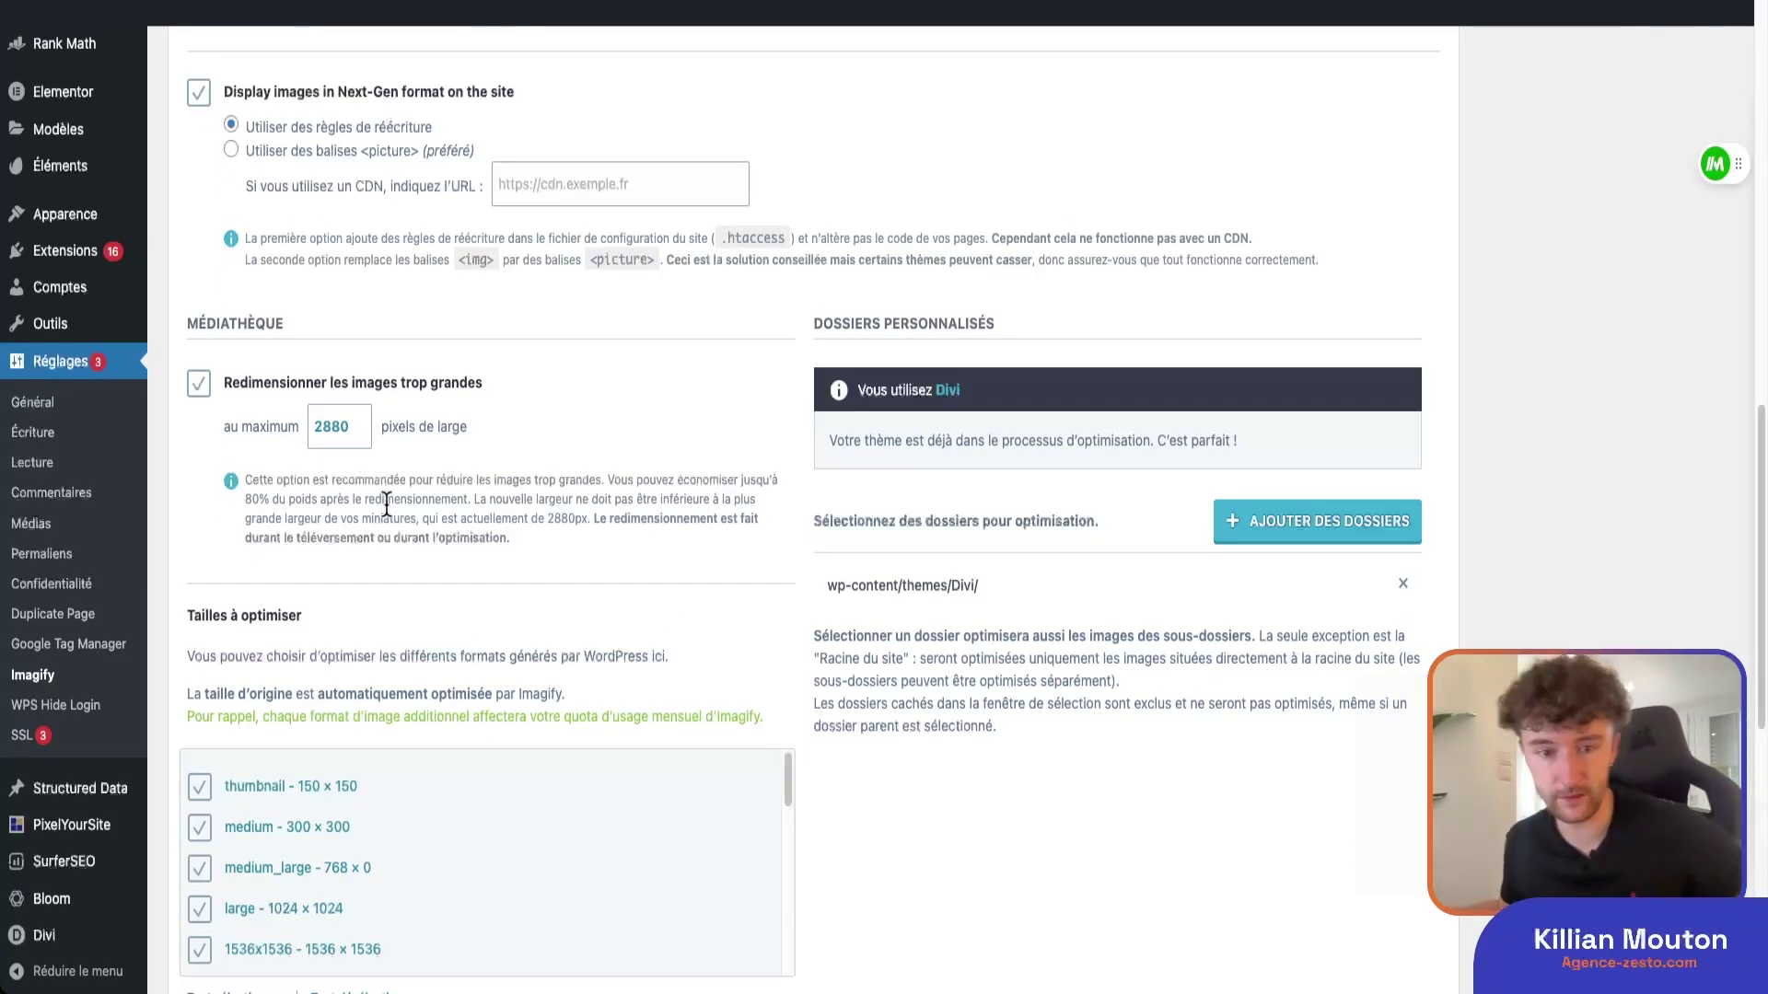
scroll(444, 549, "down", 1)
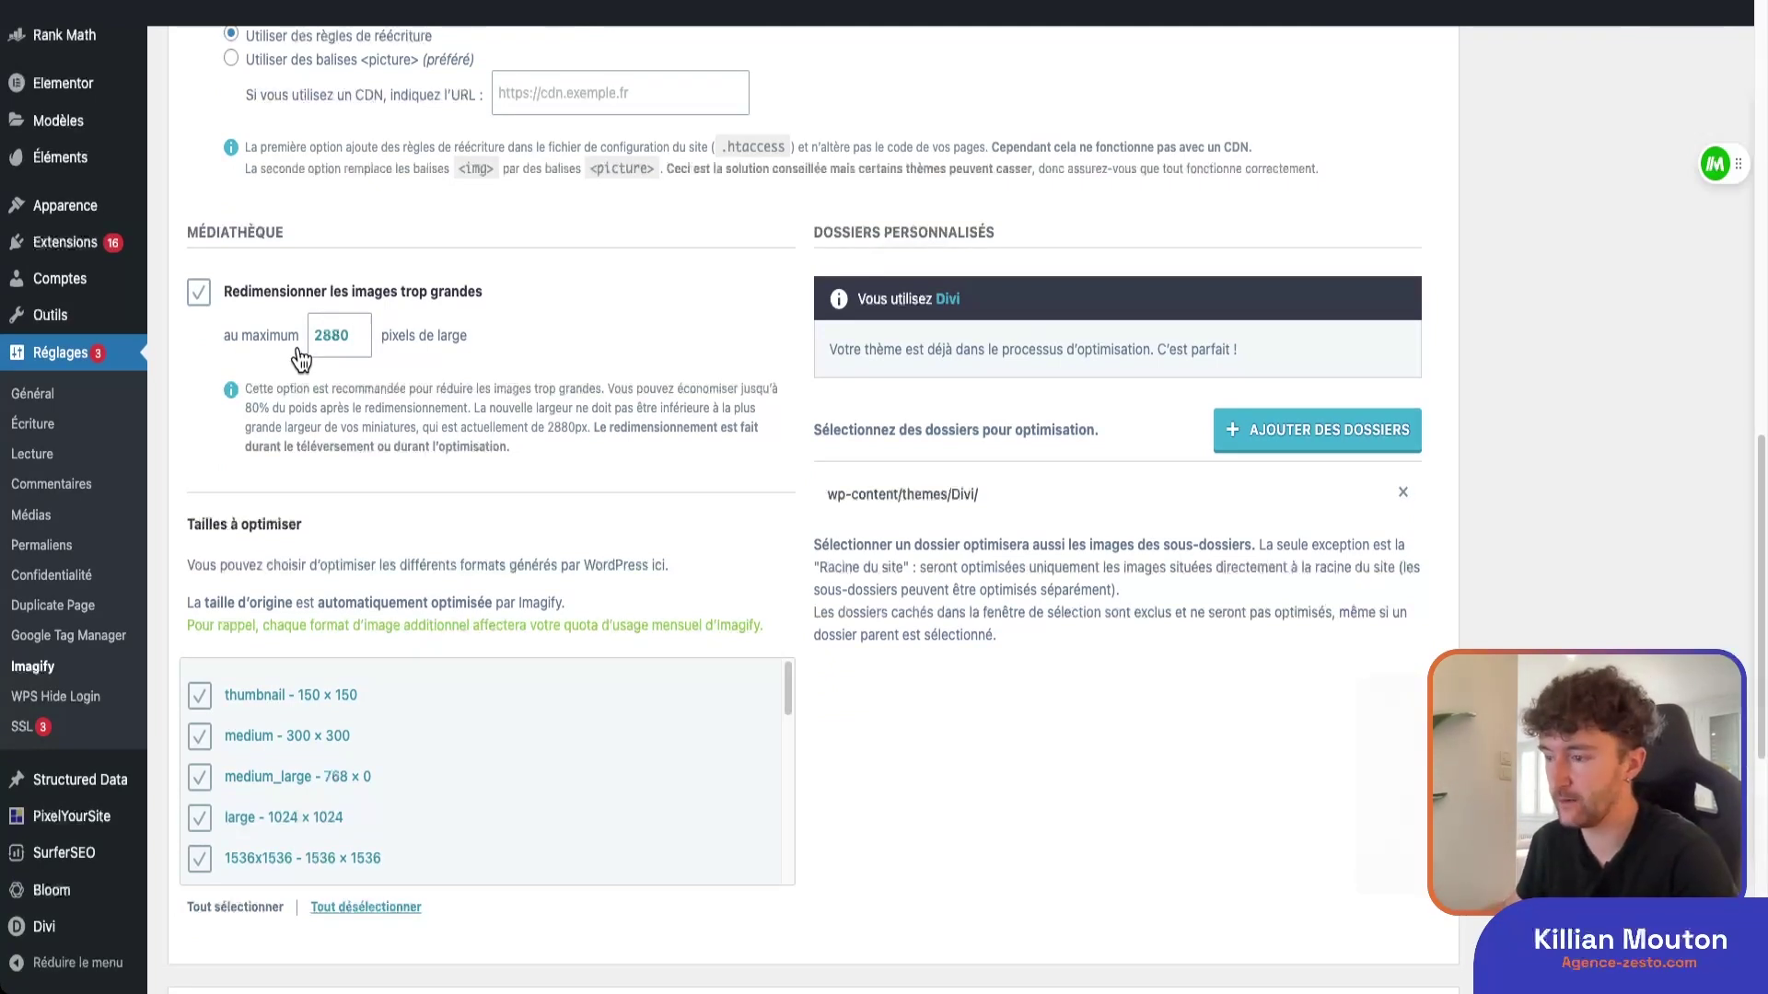
scroll(690, 362, "down", 1)
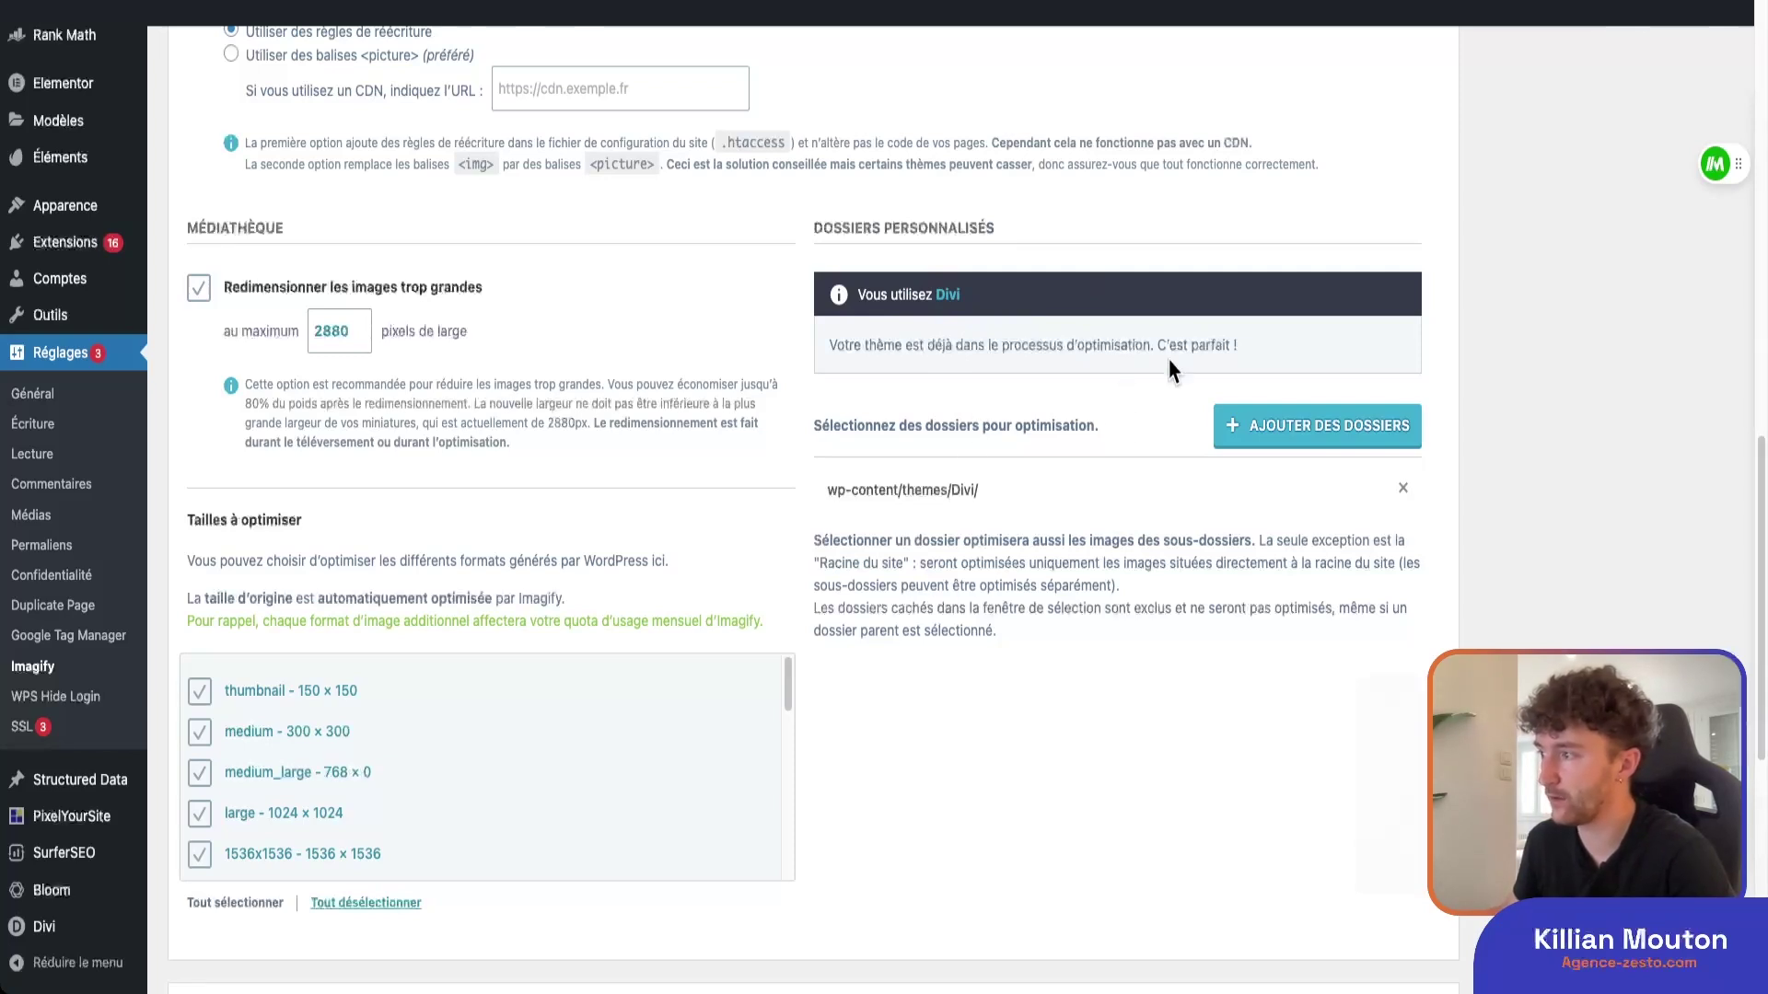
scroll(1109, 364, "down", 3)
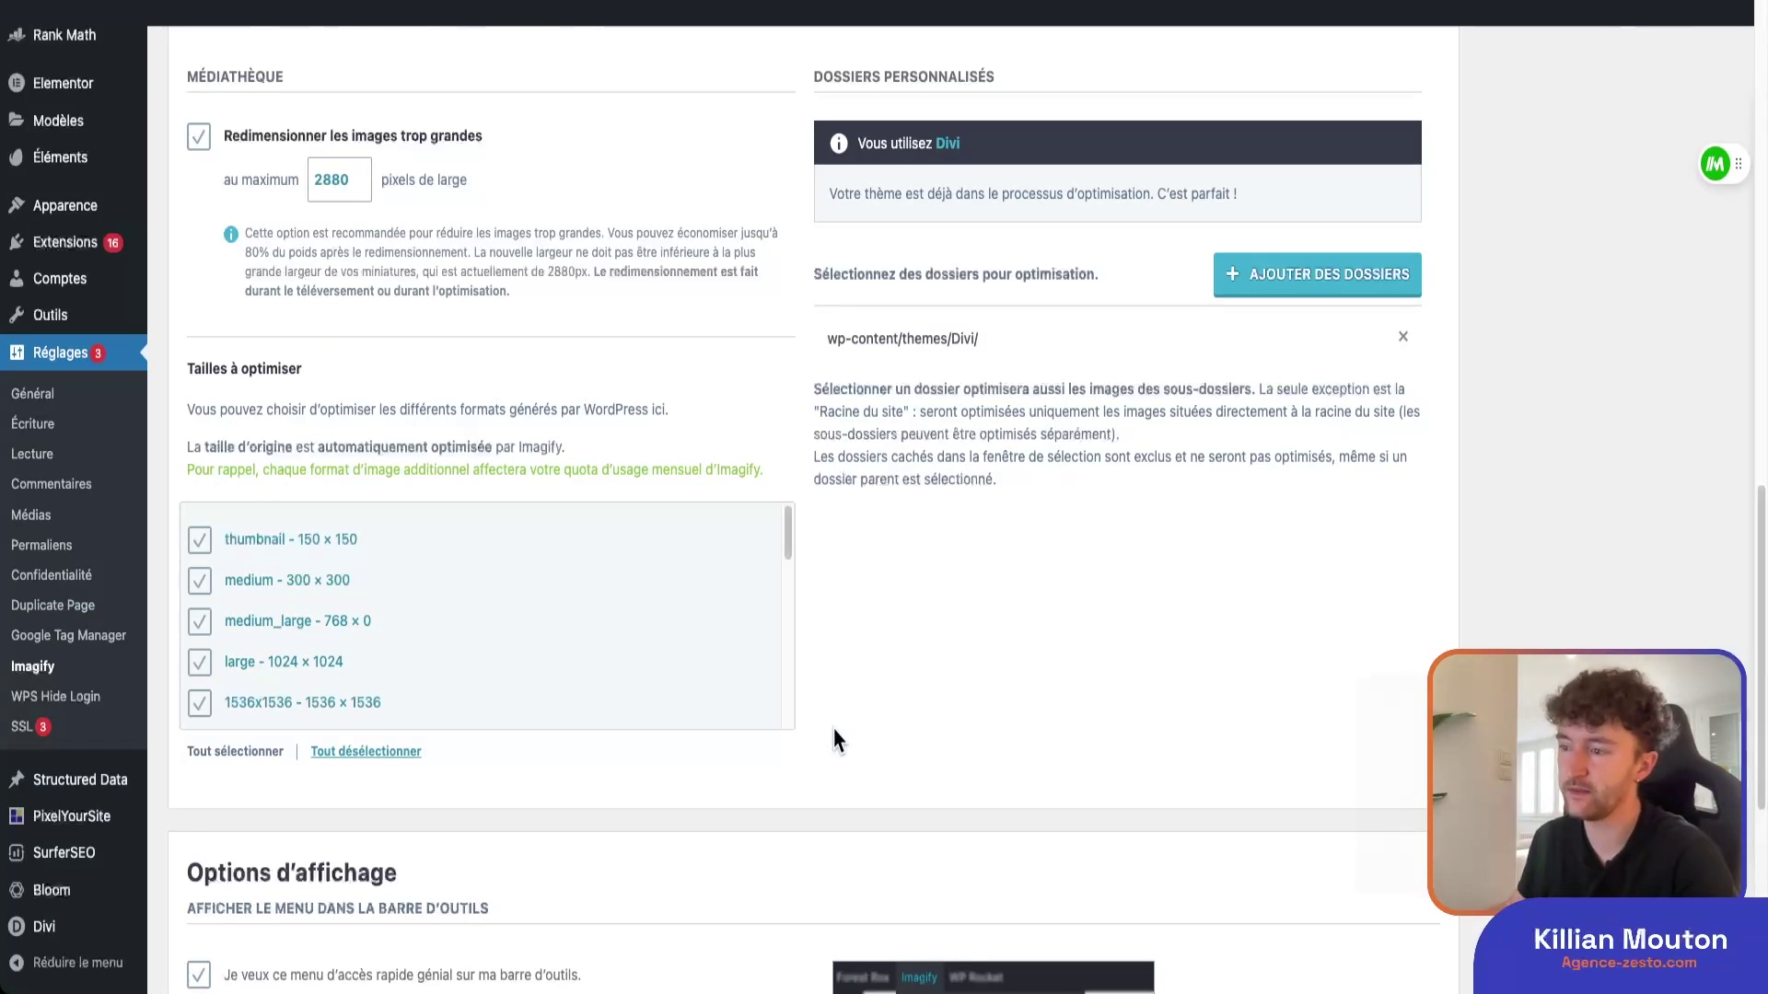
- Review the WordPress image sizes listed for optimisation ("Tailles à optimiser") and deselect all of them
scroll(503, 597, "down", 1)
scroll(508, 607, "down", 5)
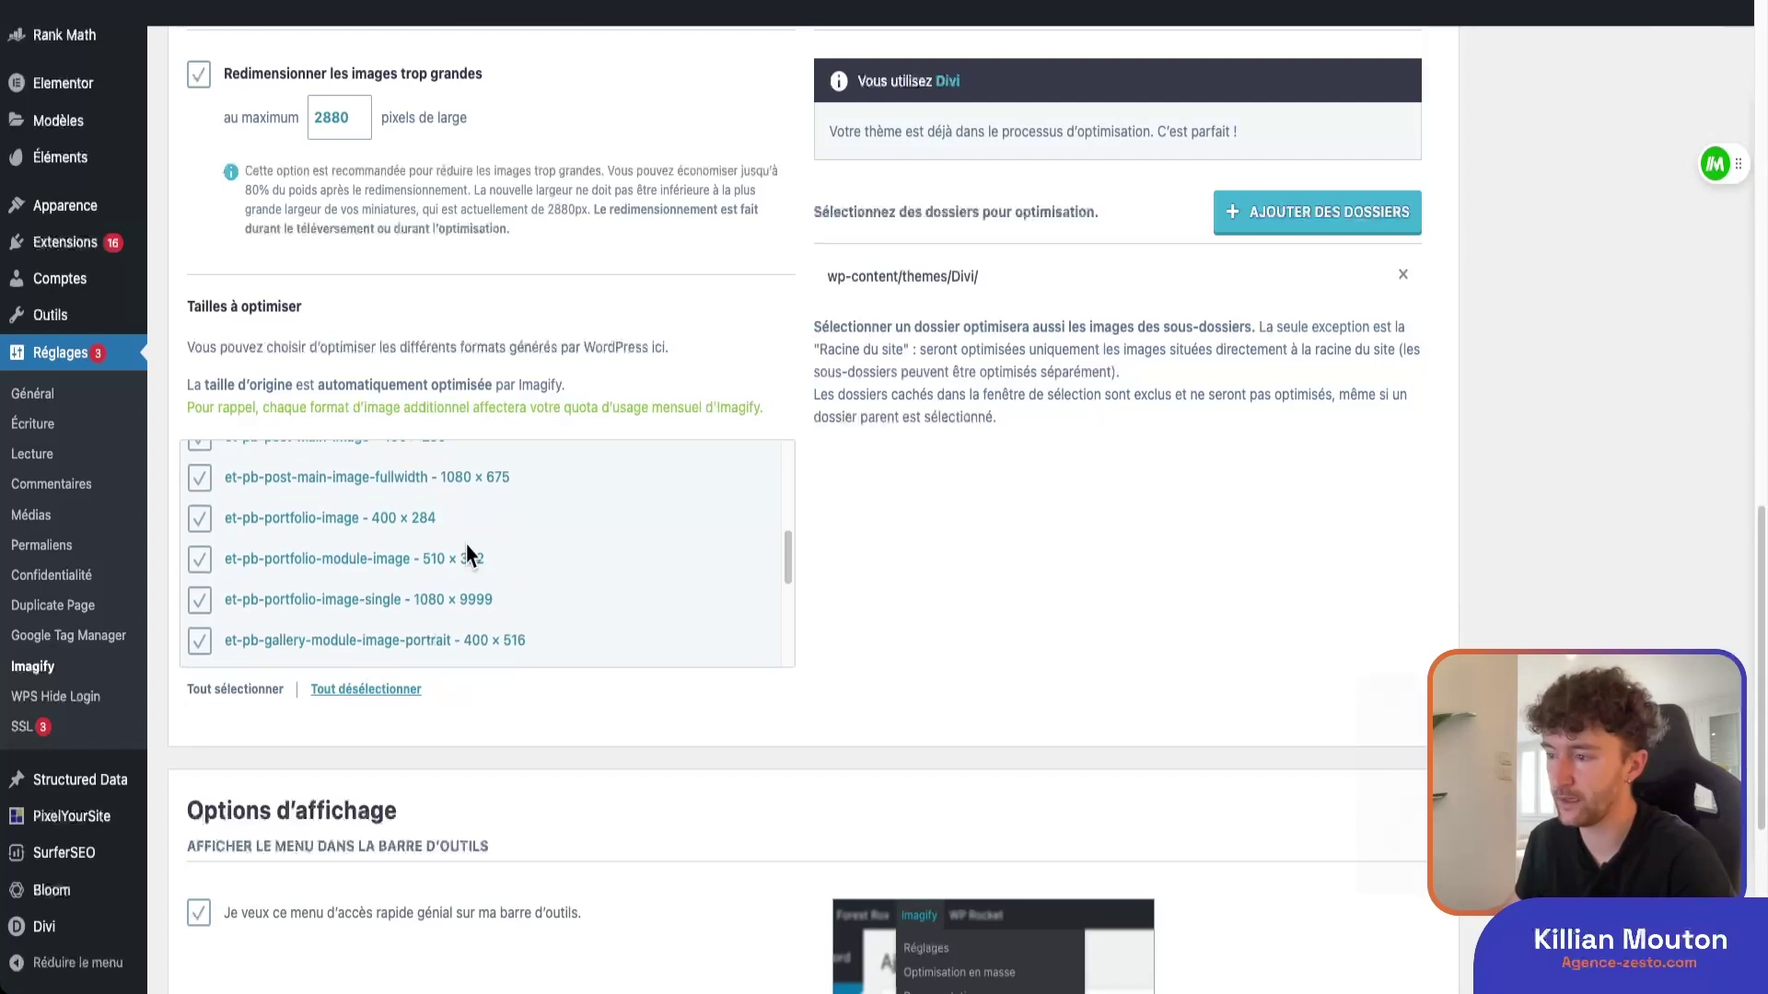
scroll(504, 594, "down", 2)
scroll(494, 613, "up", 3)
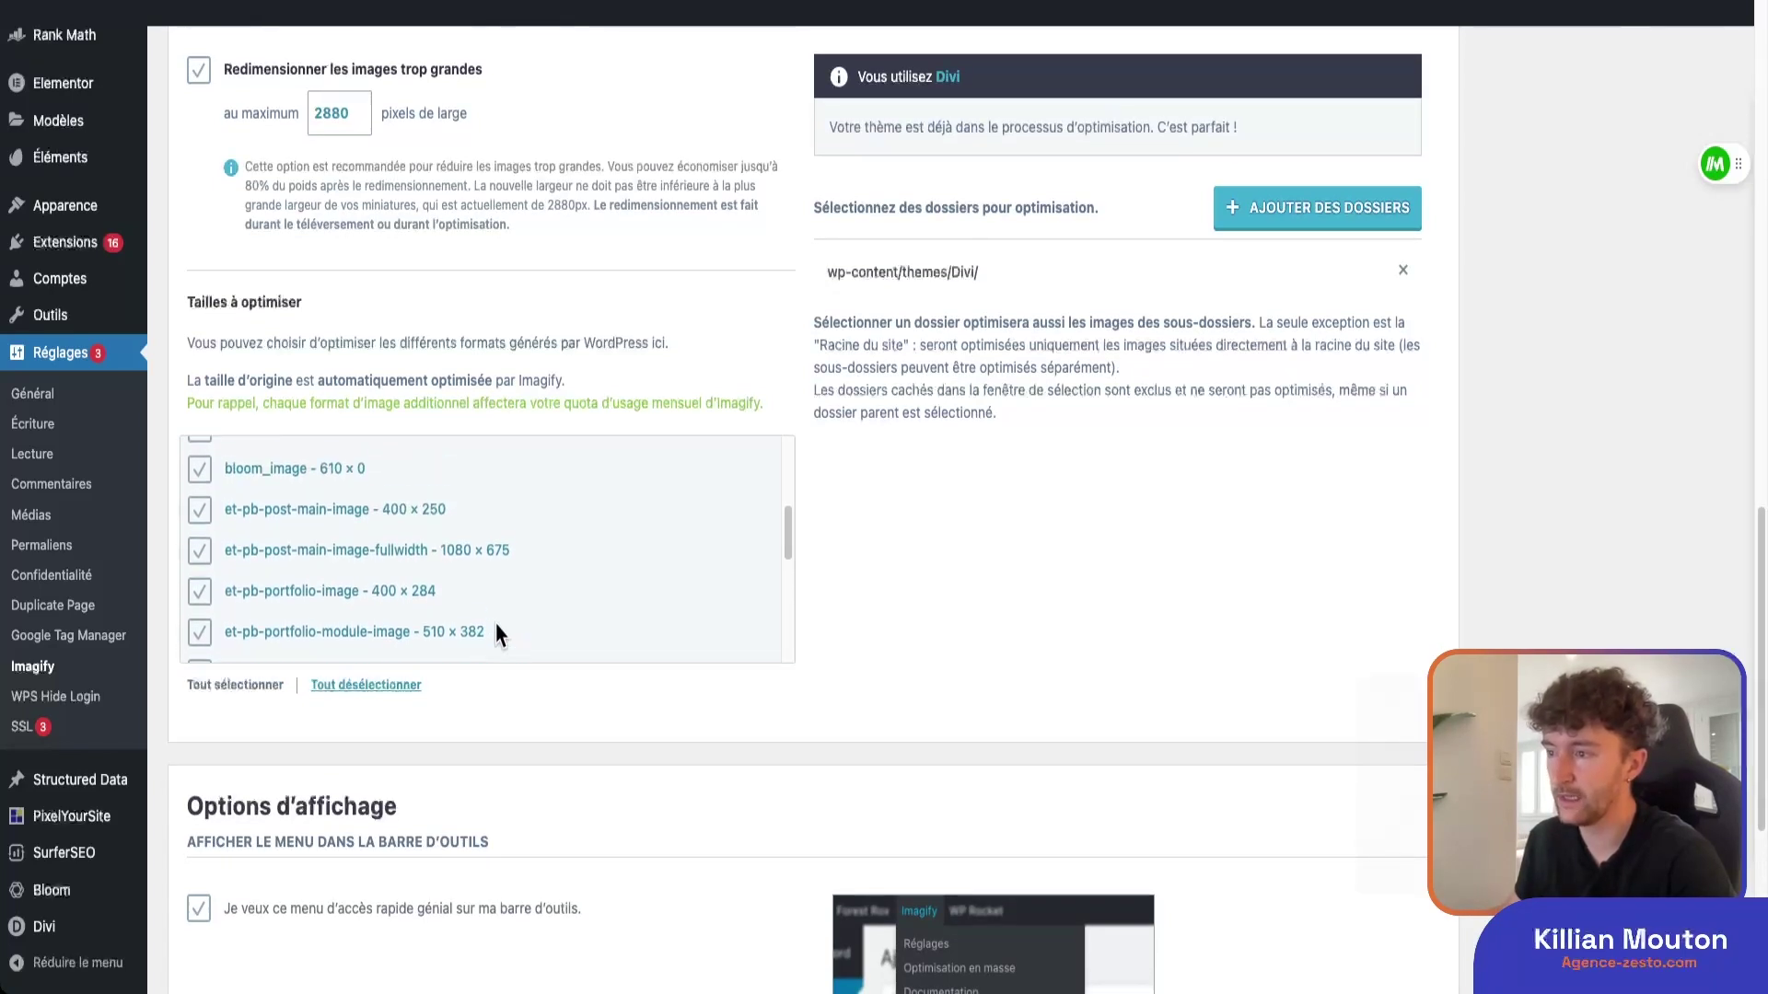
scroll(496, 636, "up", 4)
scroll(529, 676, "up", 1)
left_click(351, 764)
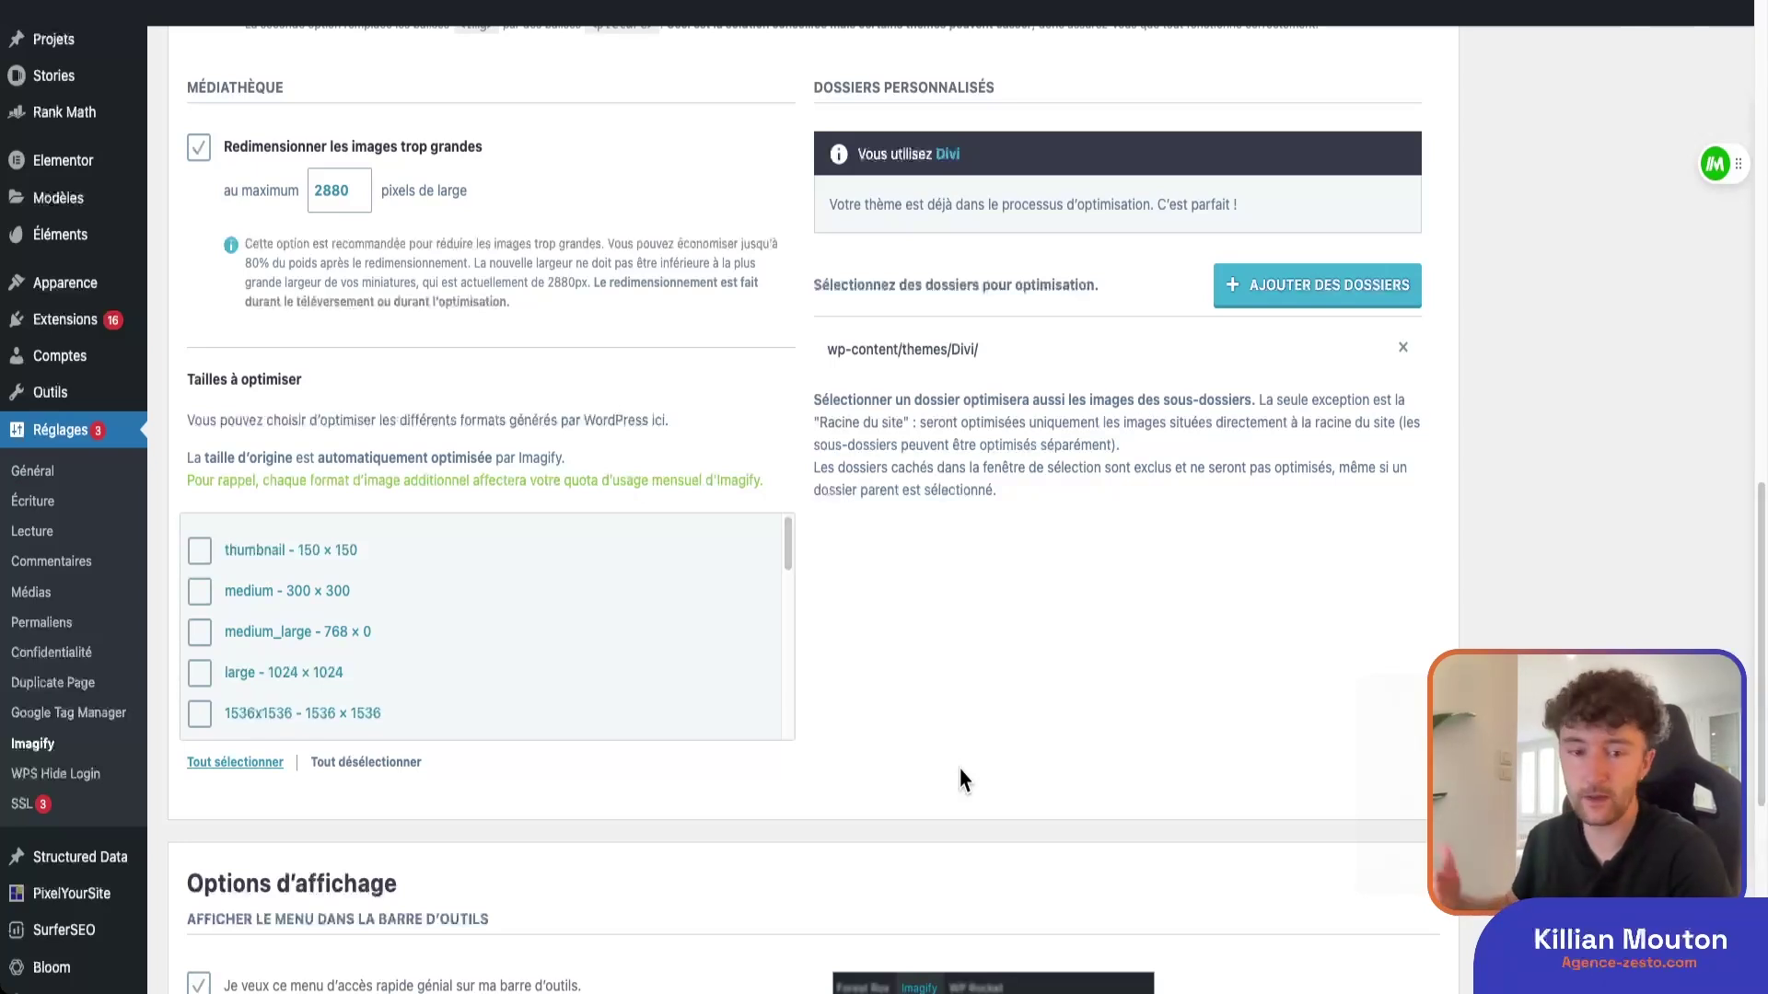
- Check the deselected image sizes and save the Imagify settings without starting the bulk optimisation
scroll(387, 654, "down", 2)
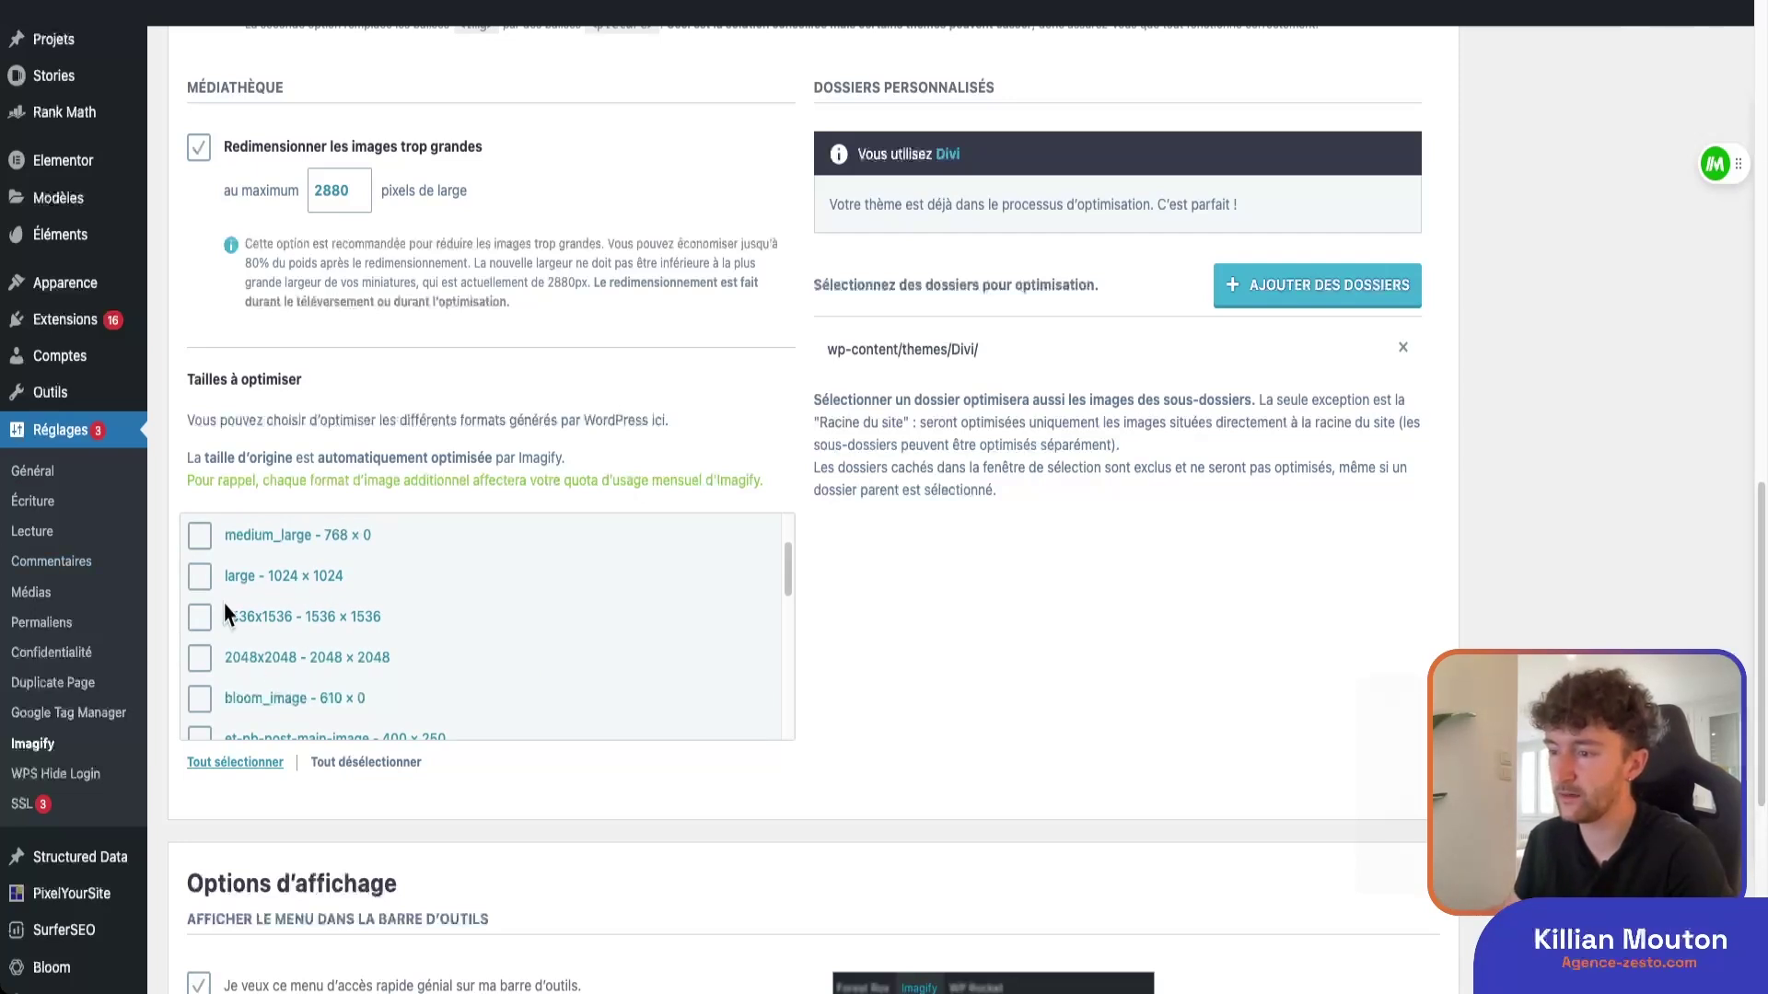
scroll(396, 552, "down", 2)
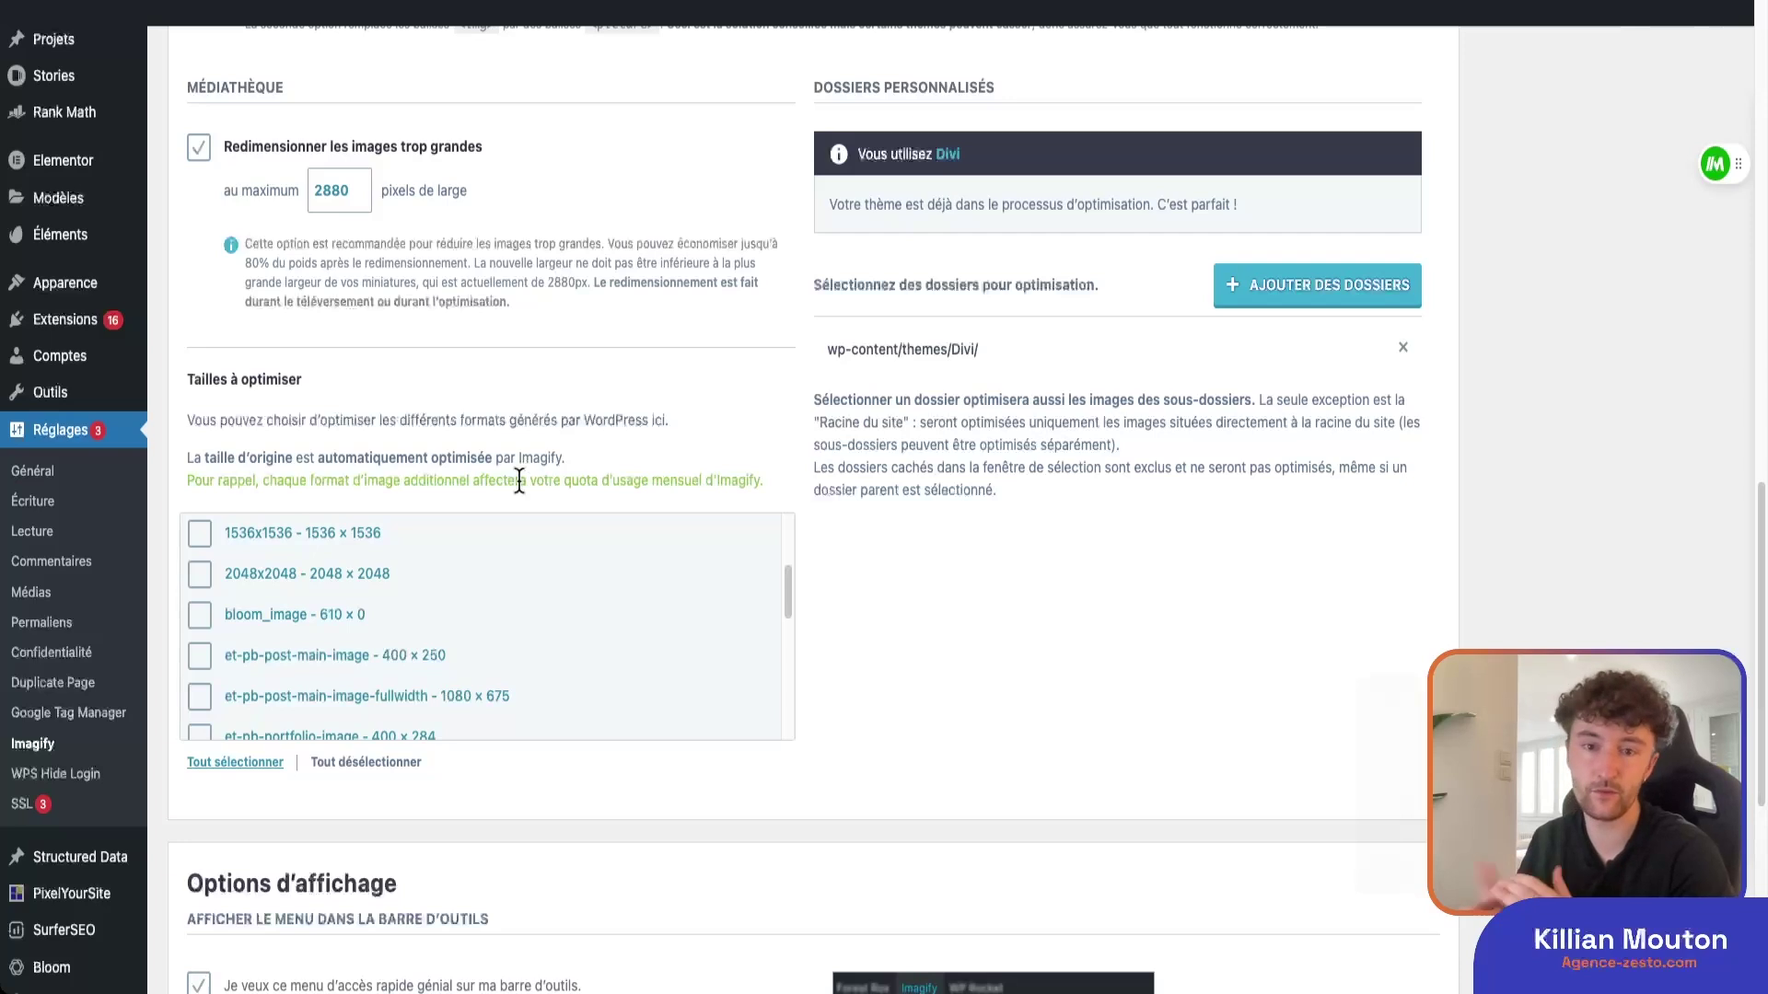
scroll(519, 479, "down", 6)
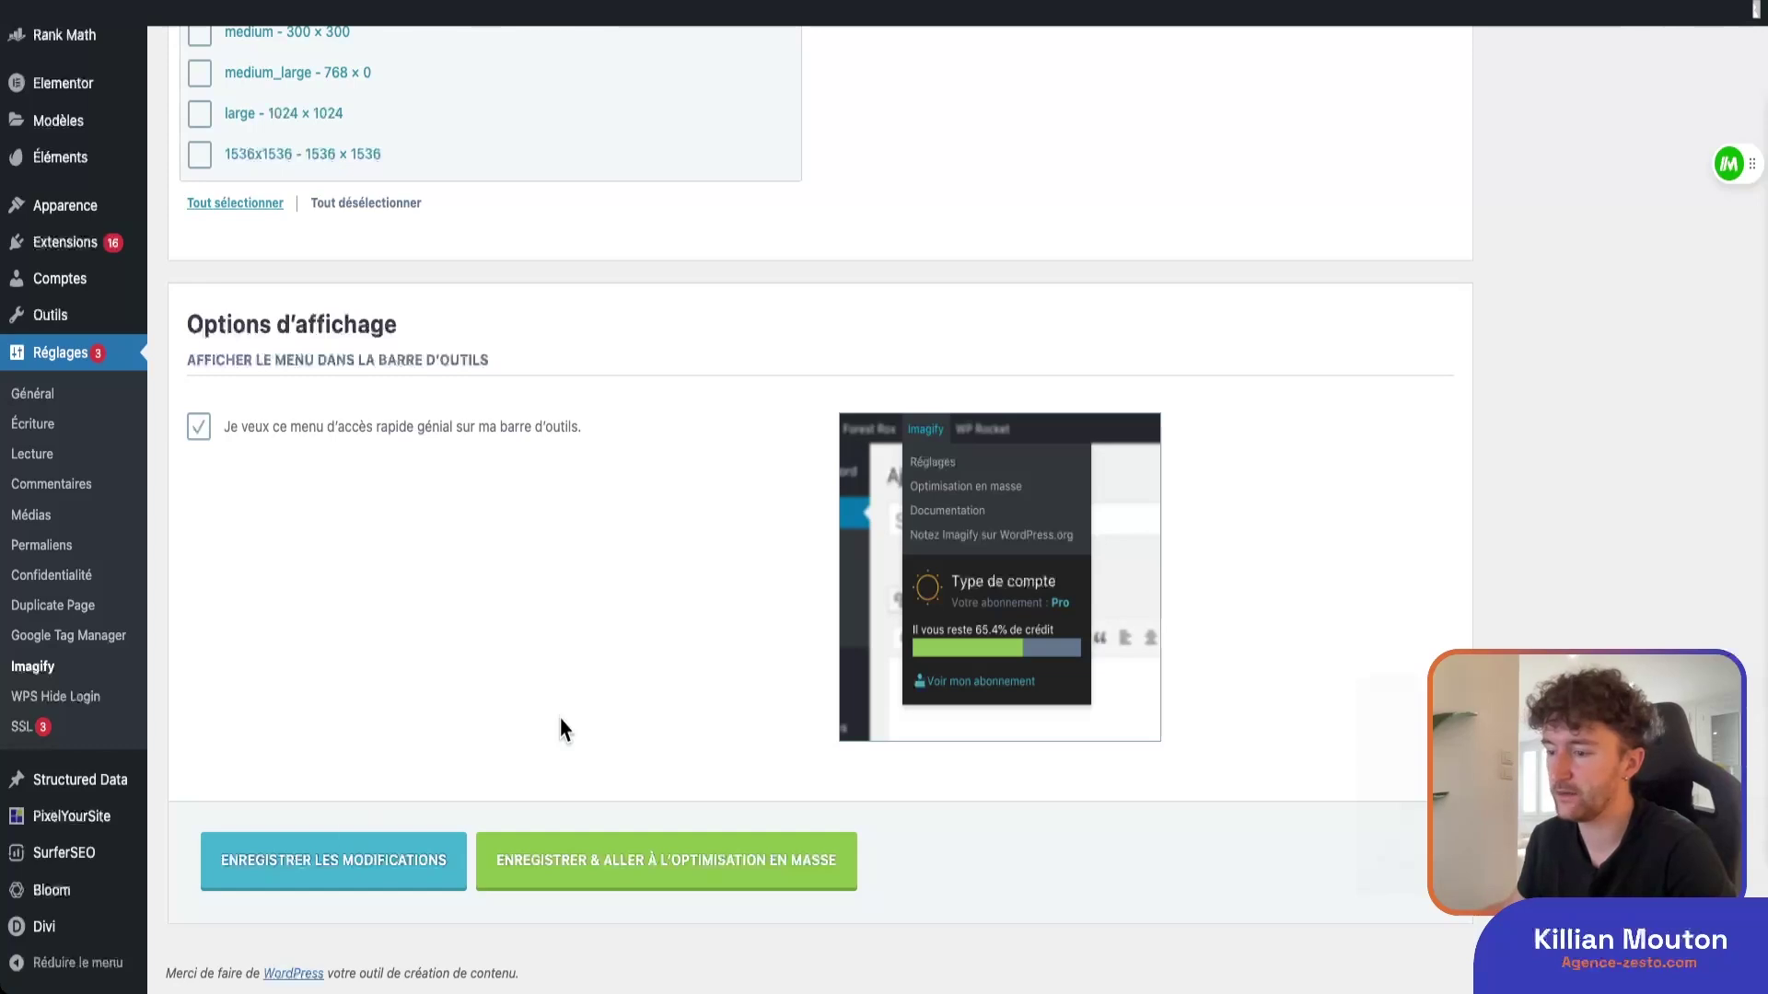
left_click(321, 873)
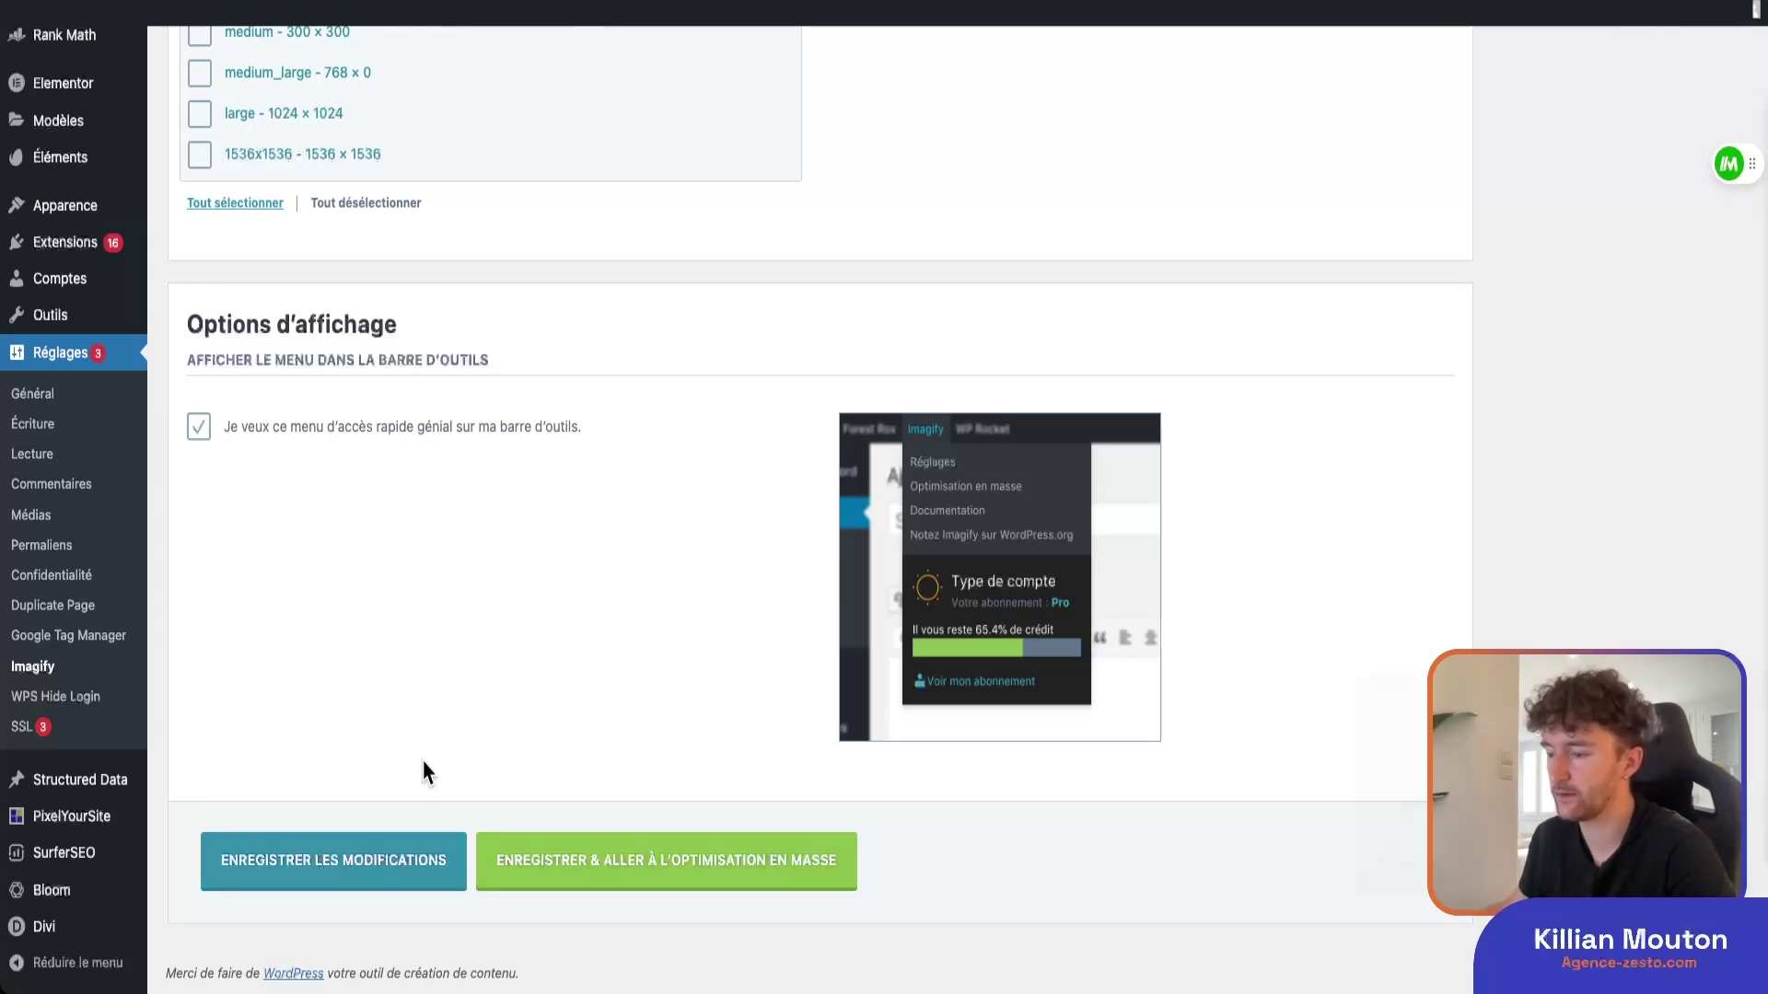
scroll(508, 810, "down", 15)
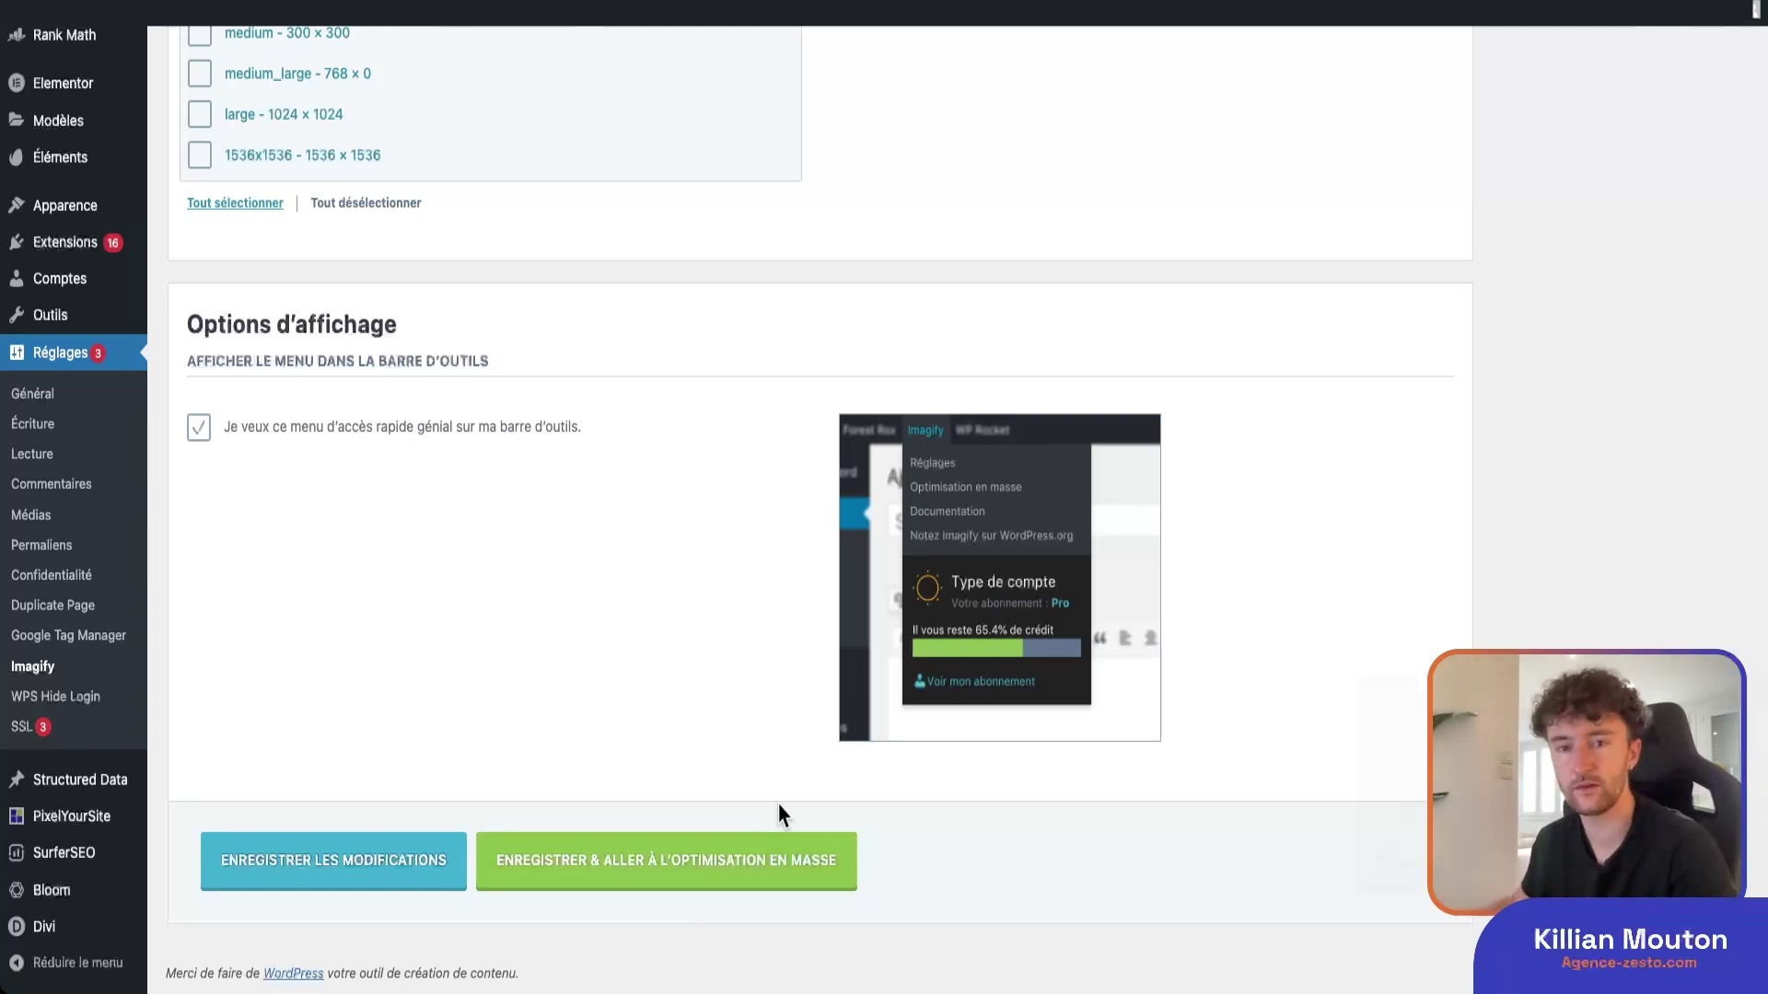
- Open the media library and optimise the image pexels-danmds-22485731 with Imagify
scroll(660, 610, "up", 1)
scroll(662, 615, "up", 6)
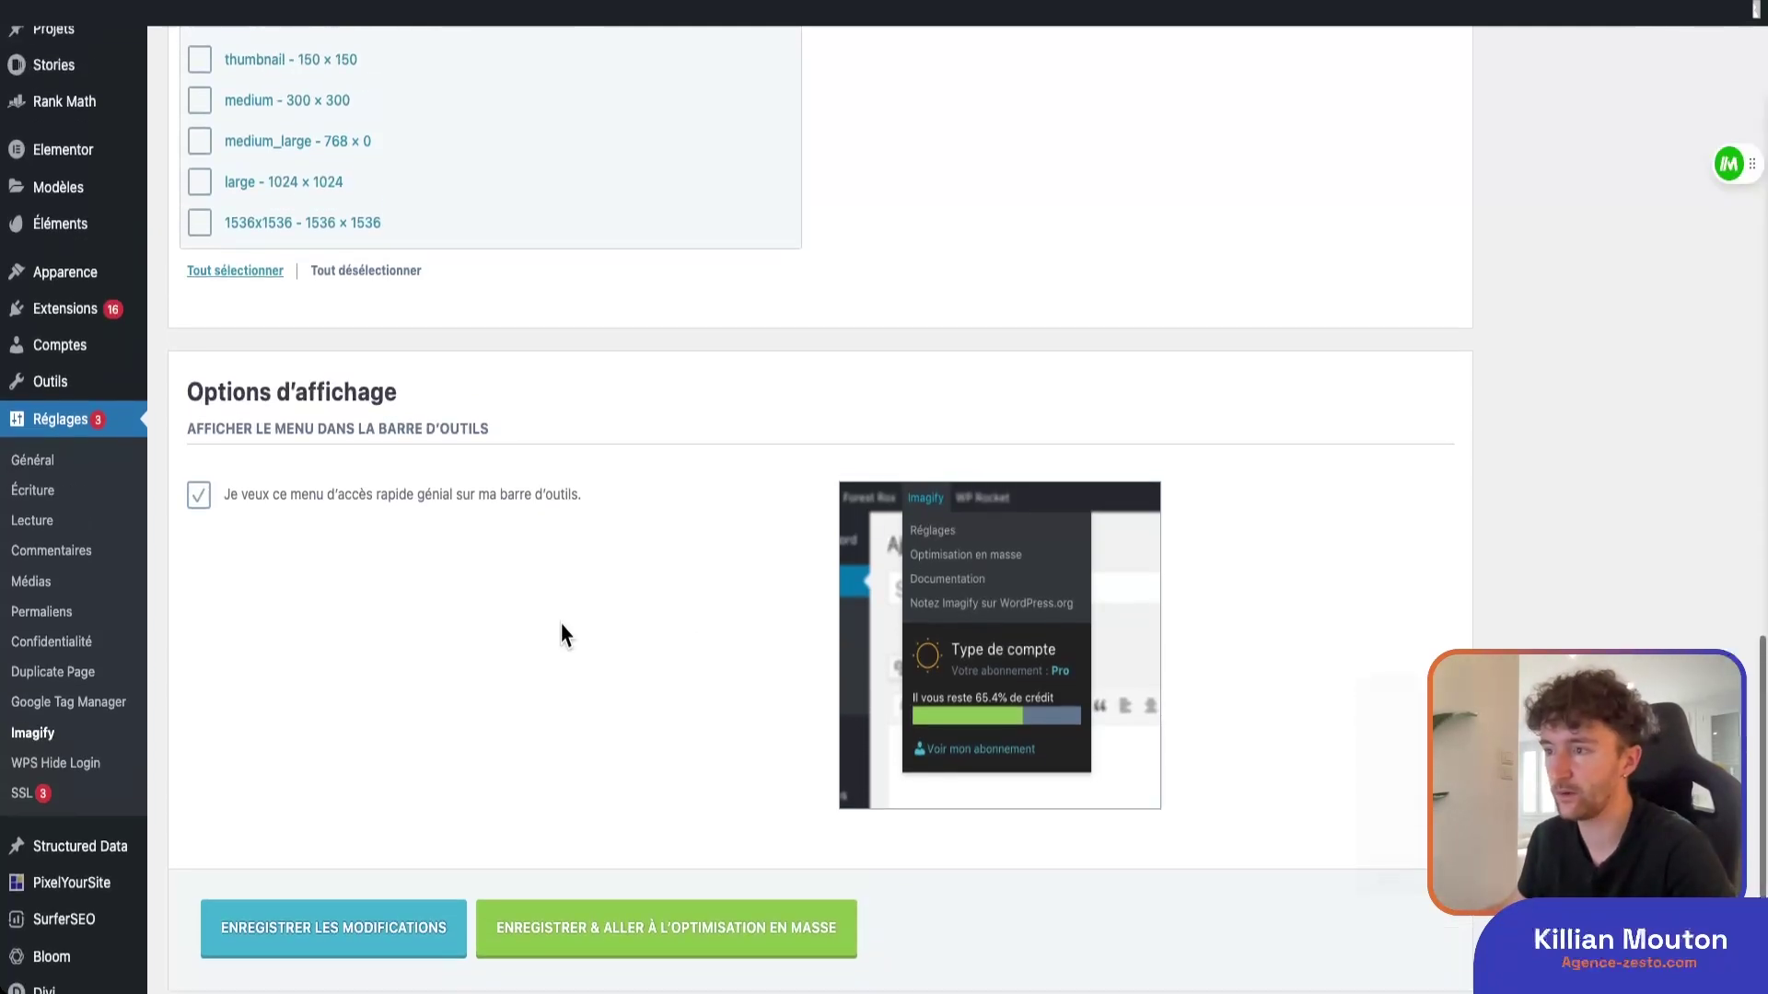
scroll(563, 720, "up", 8)
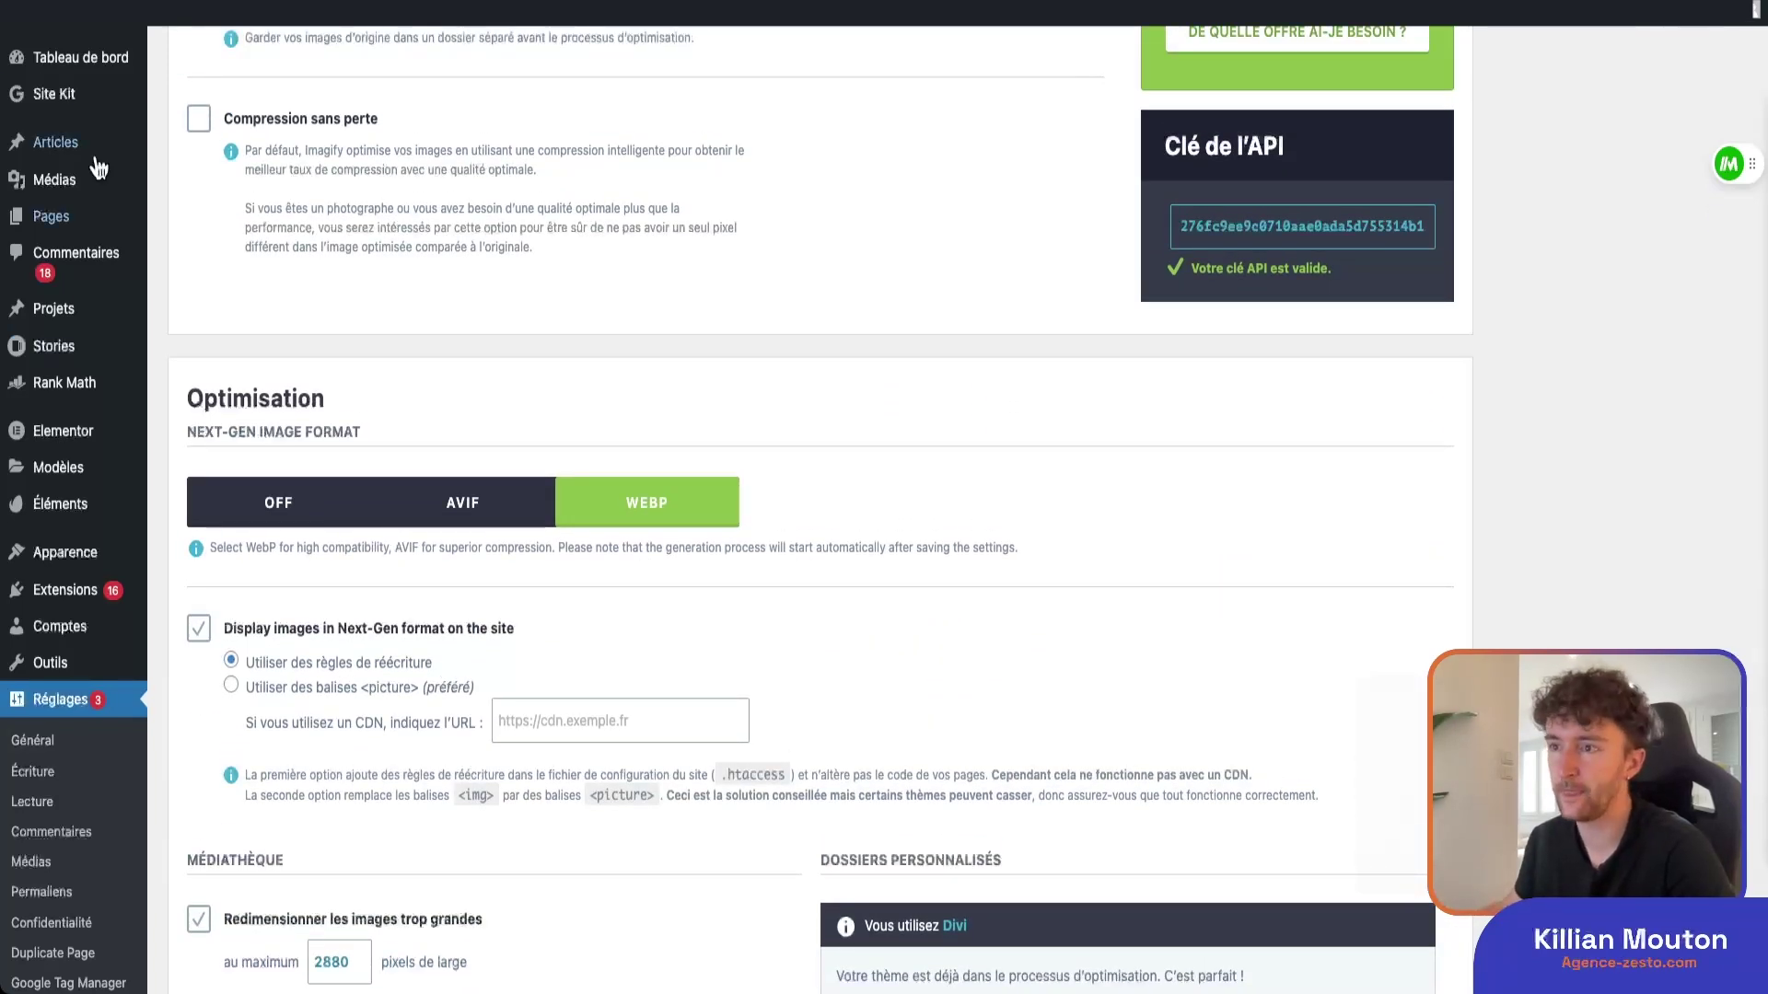
mouse_move(50, 187)
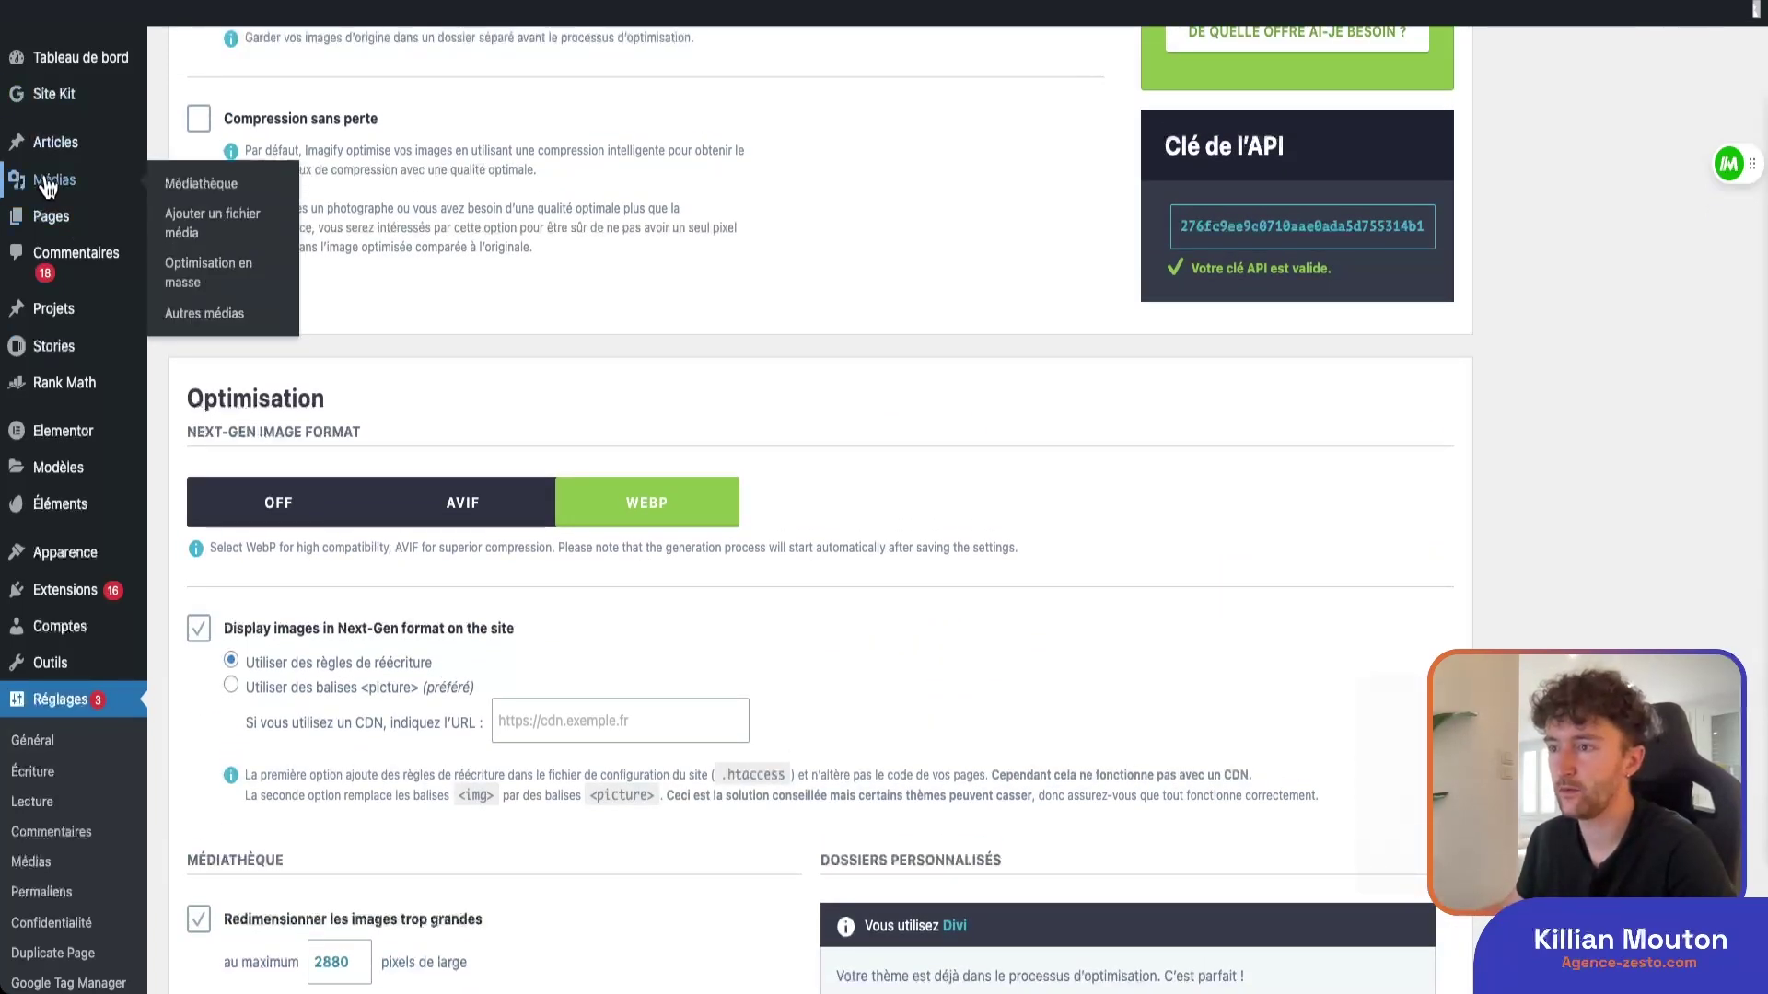
left_click(197, 185)
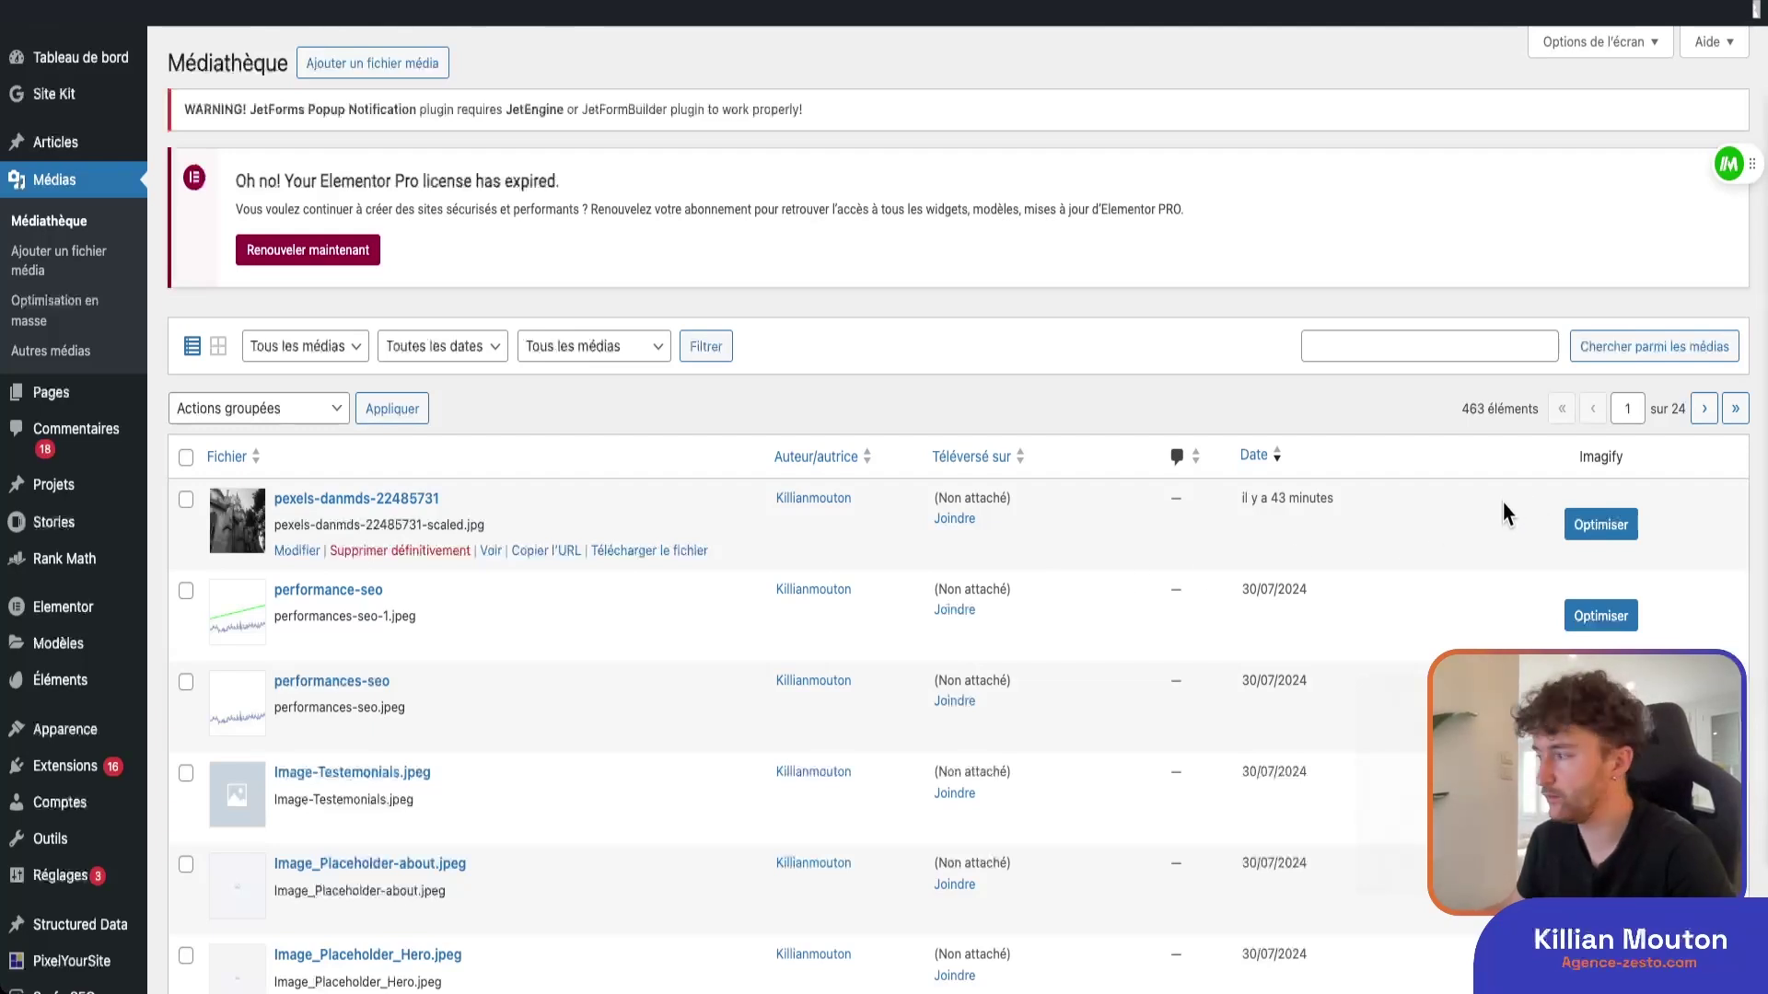
left_click(1626, 527)
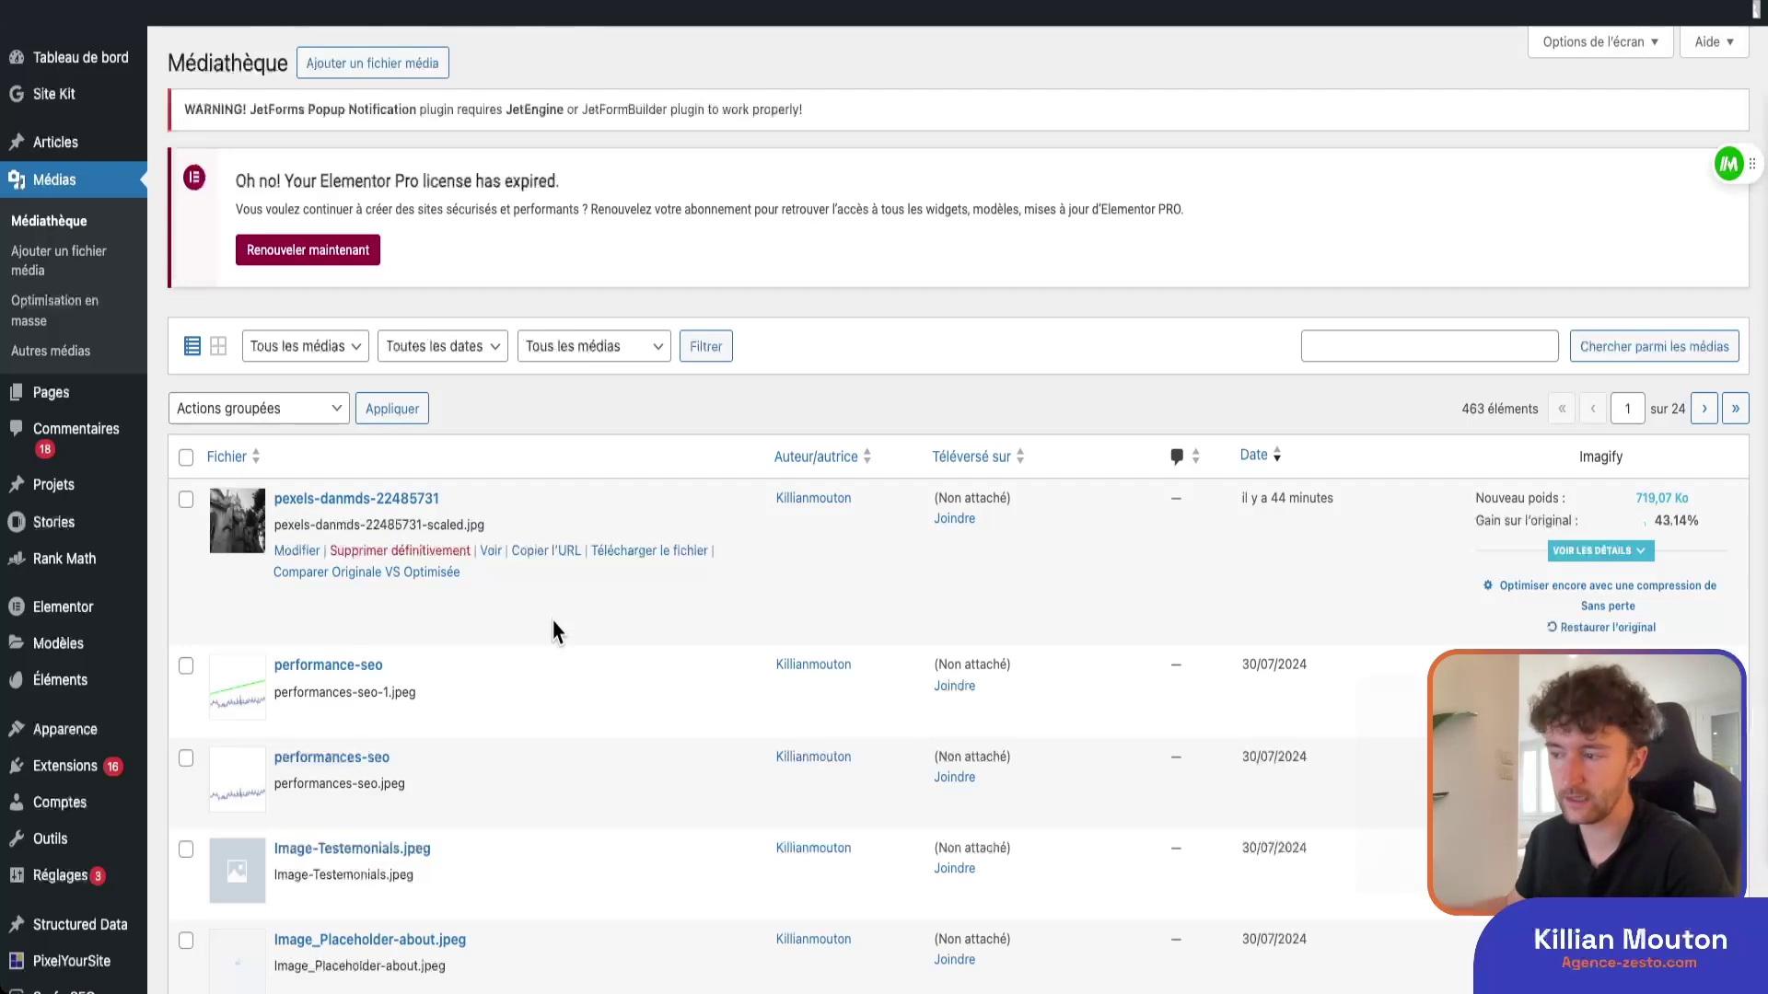
- Compare the original and optimised versions of pexels-danmds-22485731 with the comparison slider, then close the comparison
left_click(446, 574)
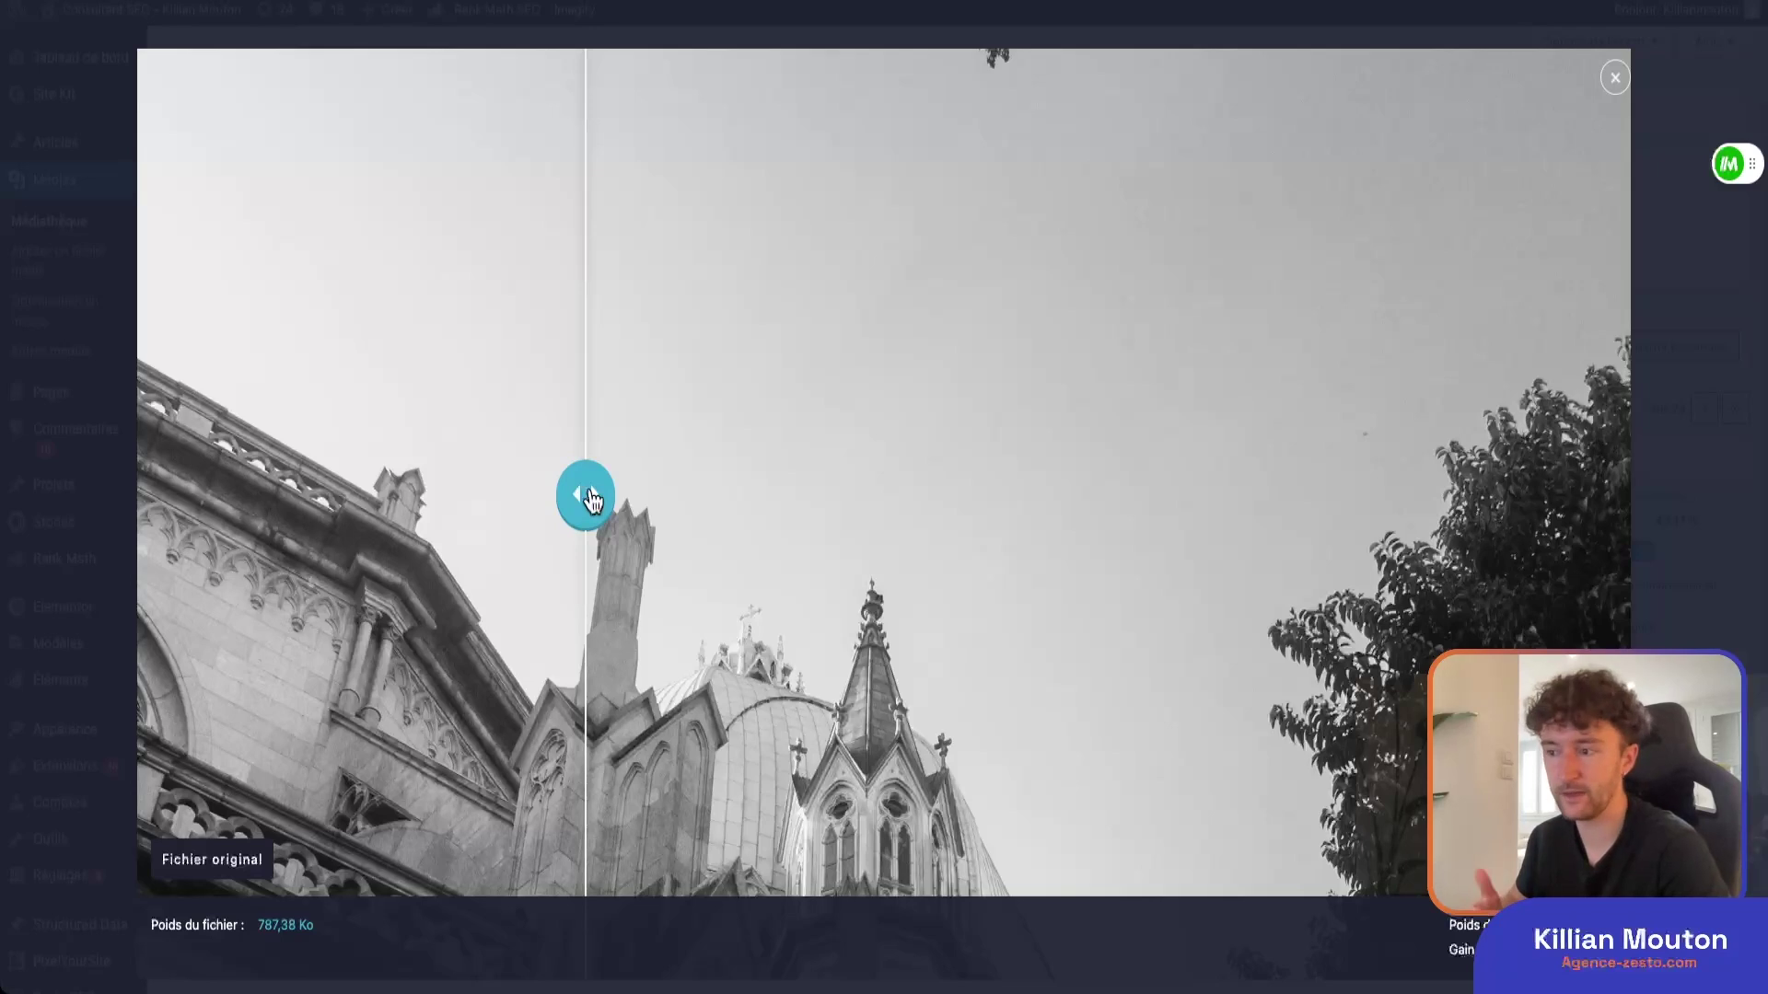
left_click_drag(592, 500, 266, 495)
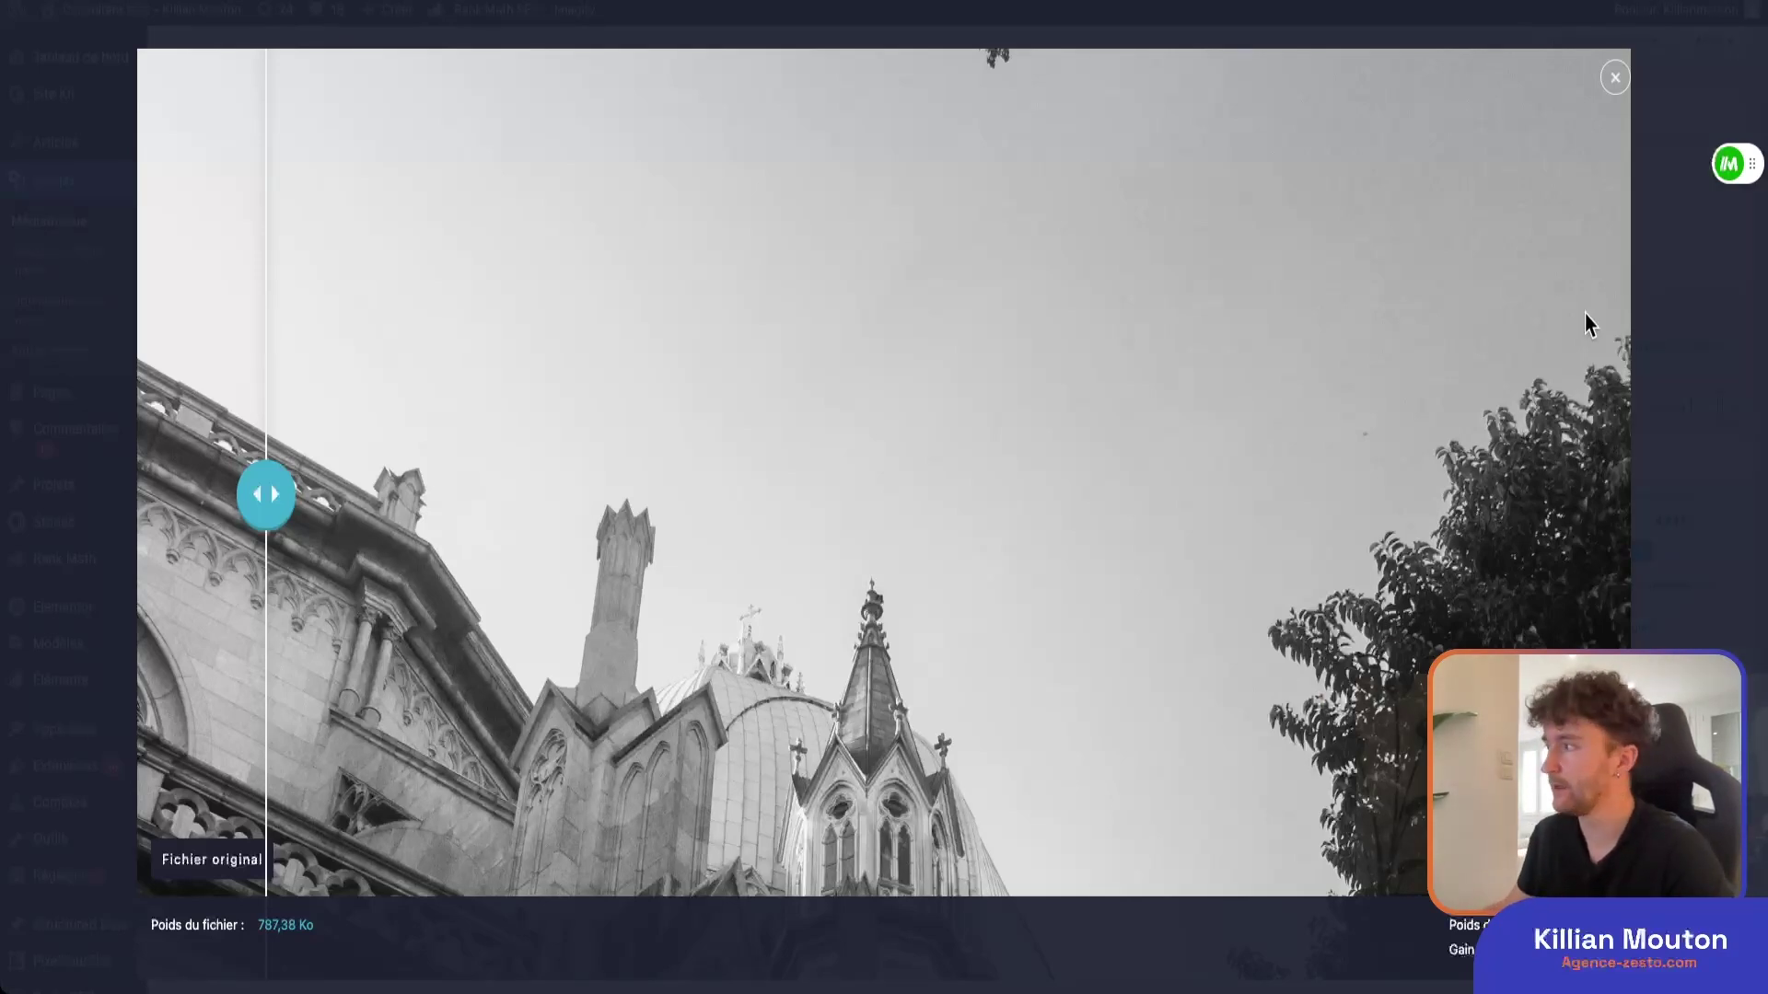
left_click(1614, 78)
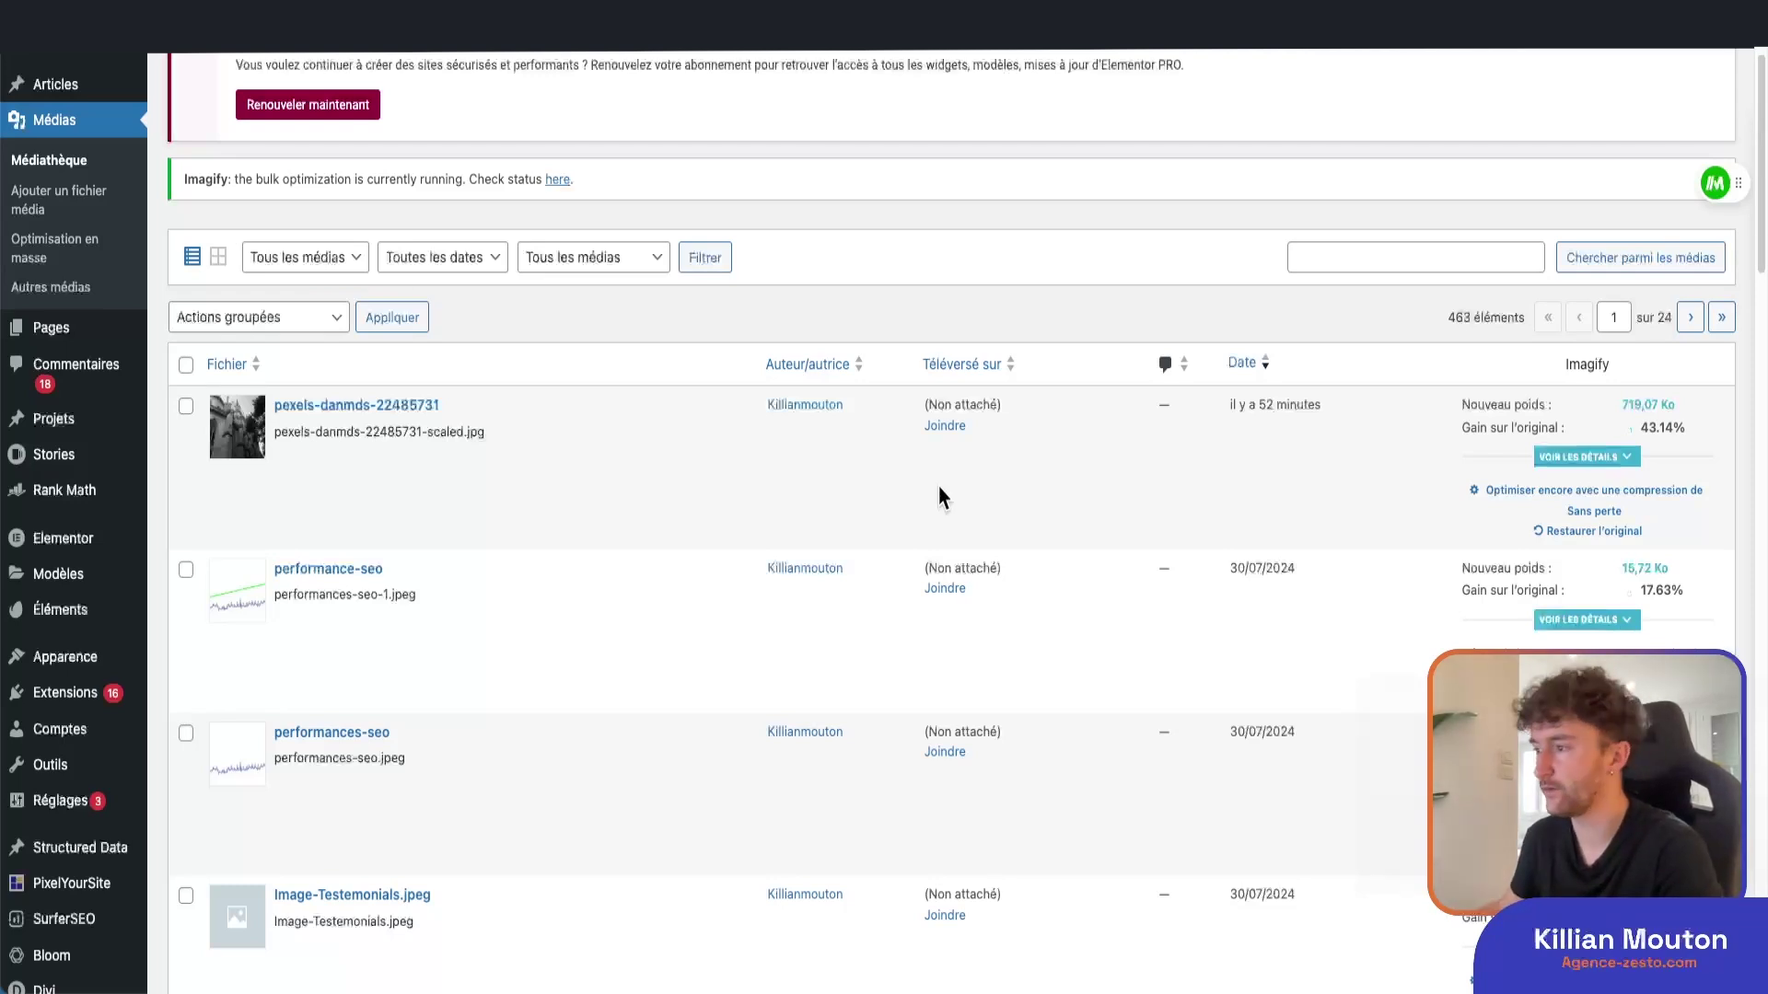
- Copy the URL of the optimised pexels-danmds-22485731 image and open it in a new browser tab
left_click(528, 459)
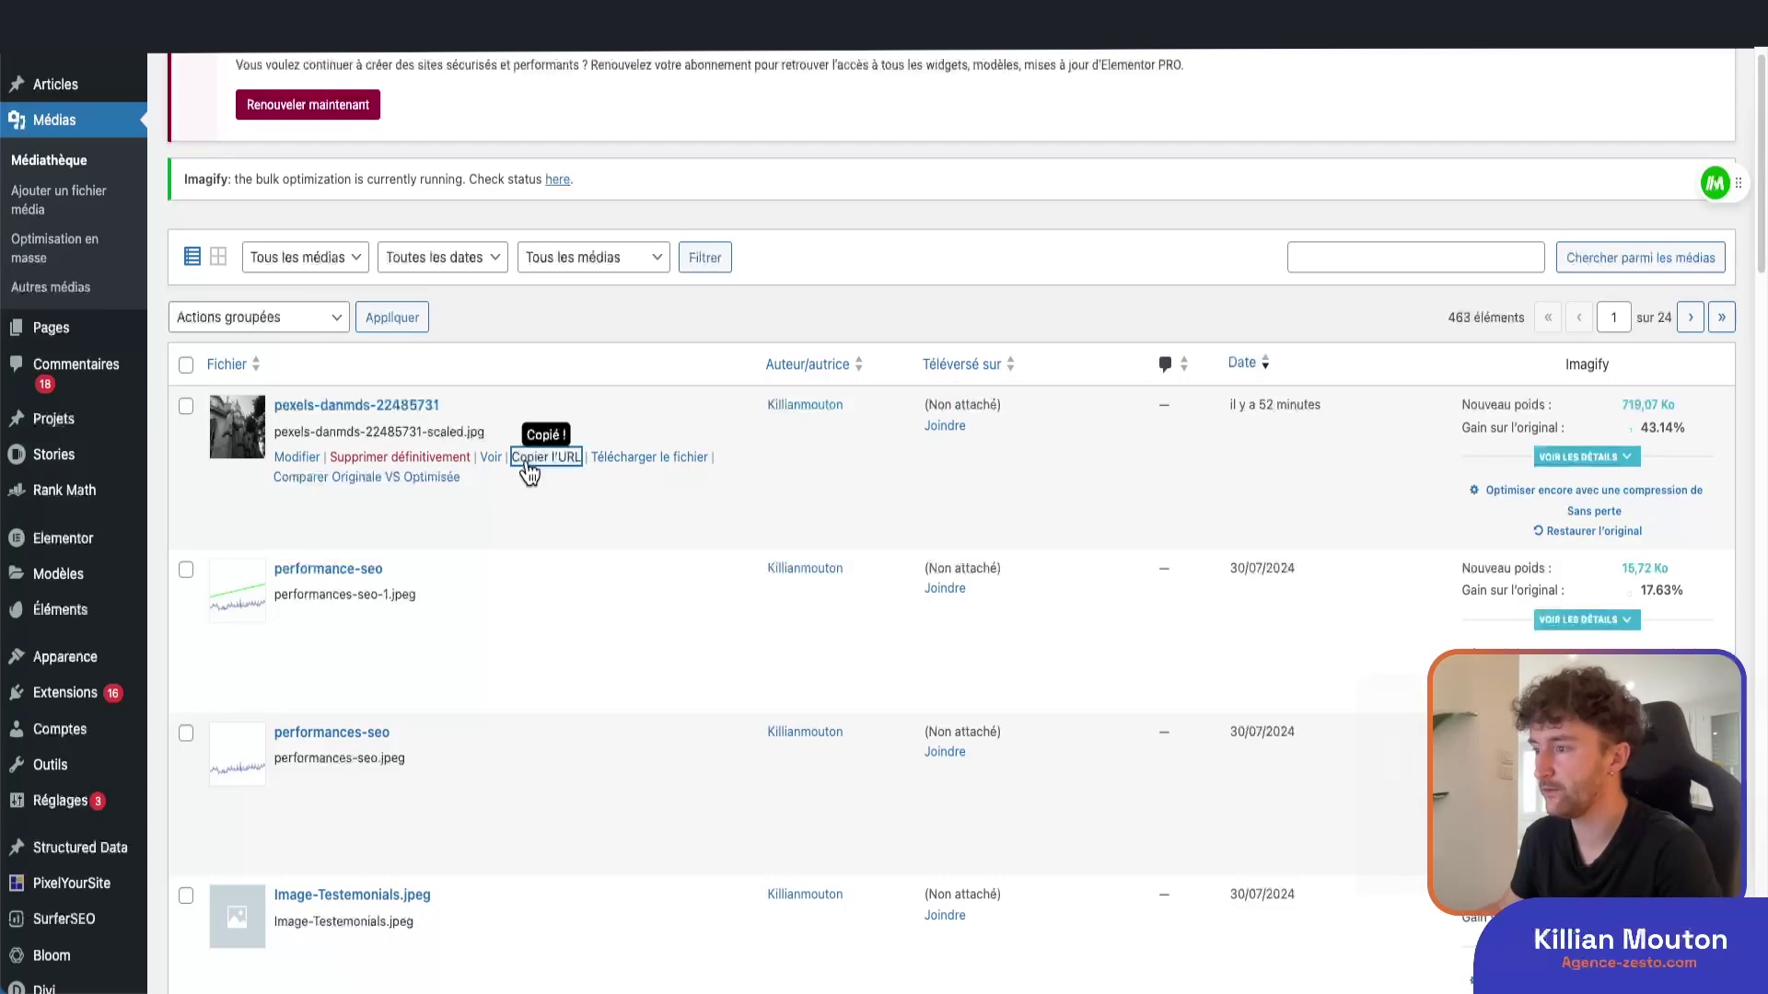
key("super+t")
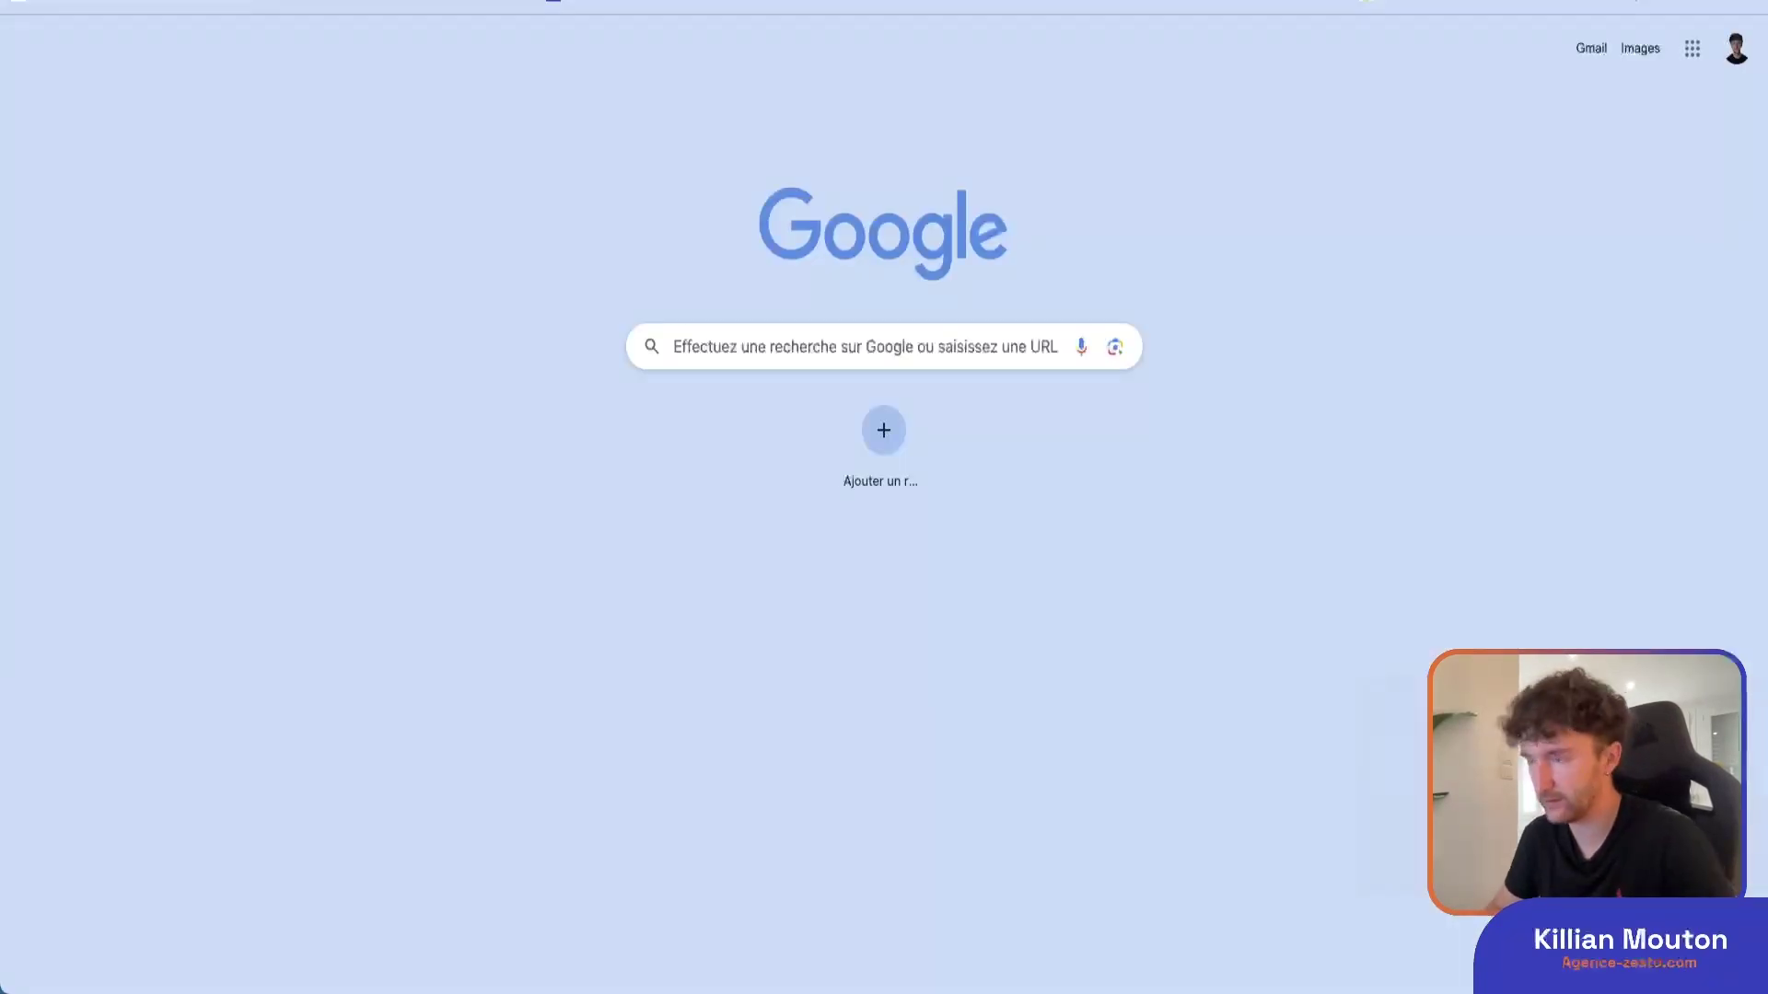
key("super+v")
key("Return")
- Save the opened image to the Bureau folder, briefly move the browser window aside to view the desktop, and restore it
right_click(840, 506)
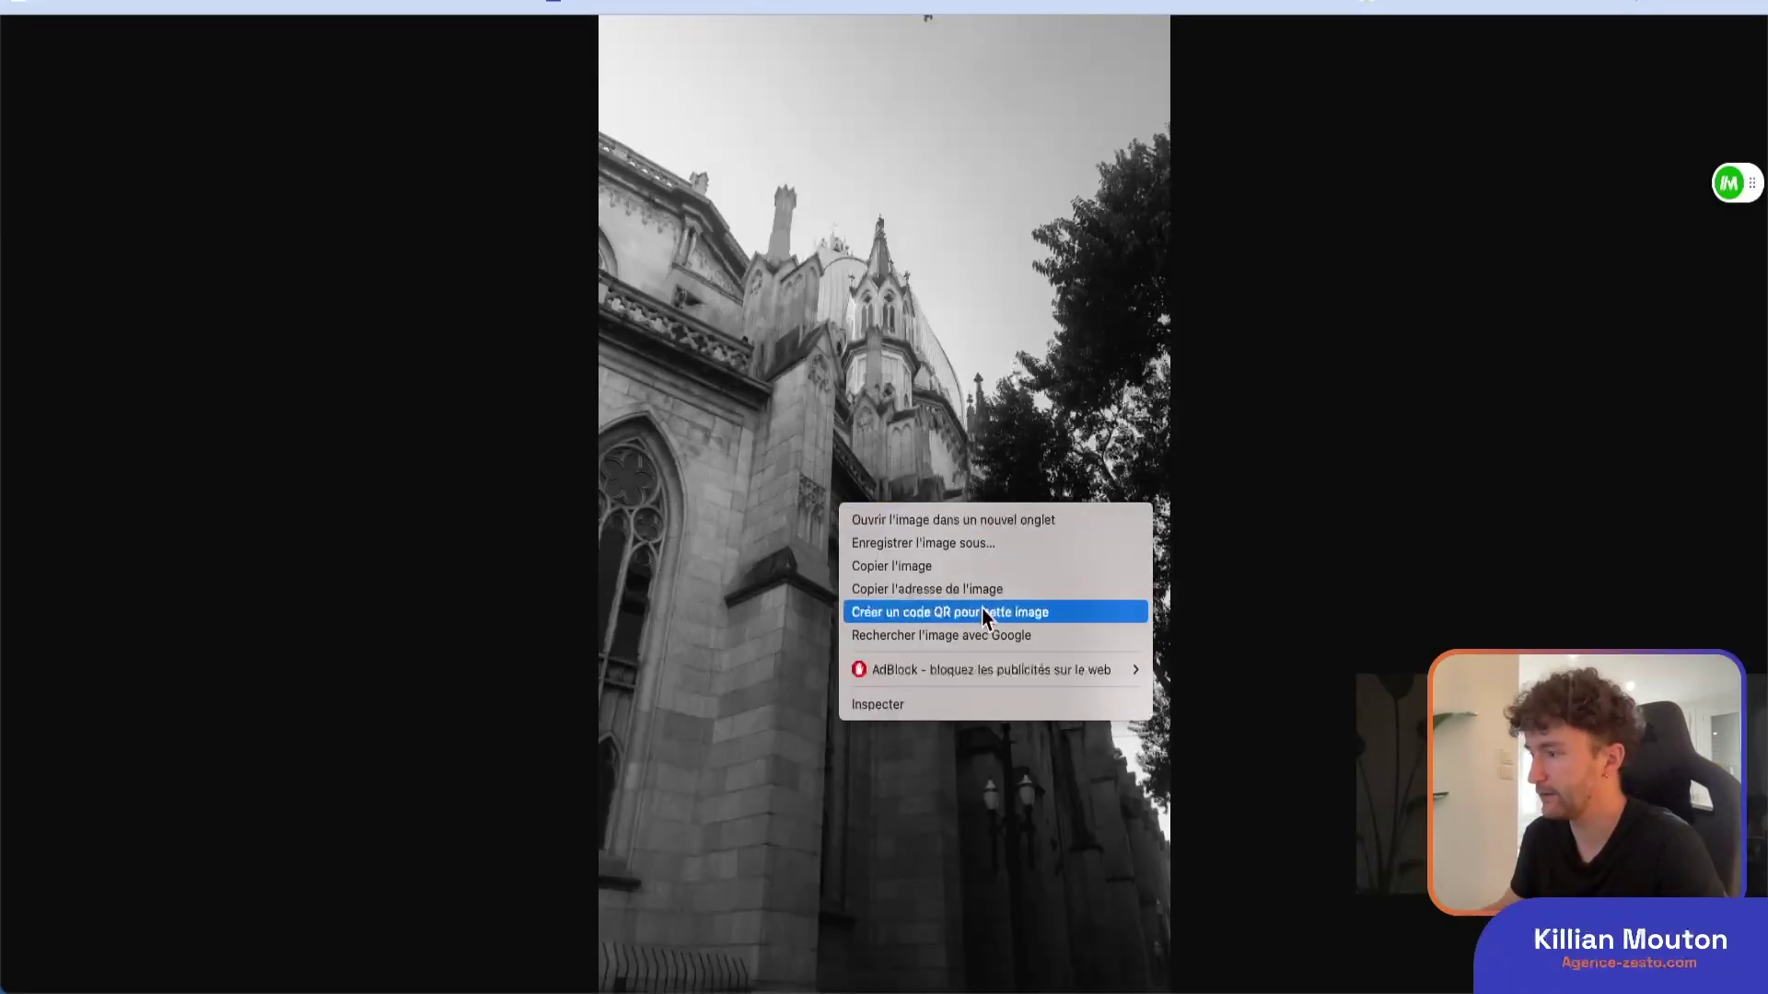
left_click(953, 545)
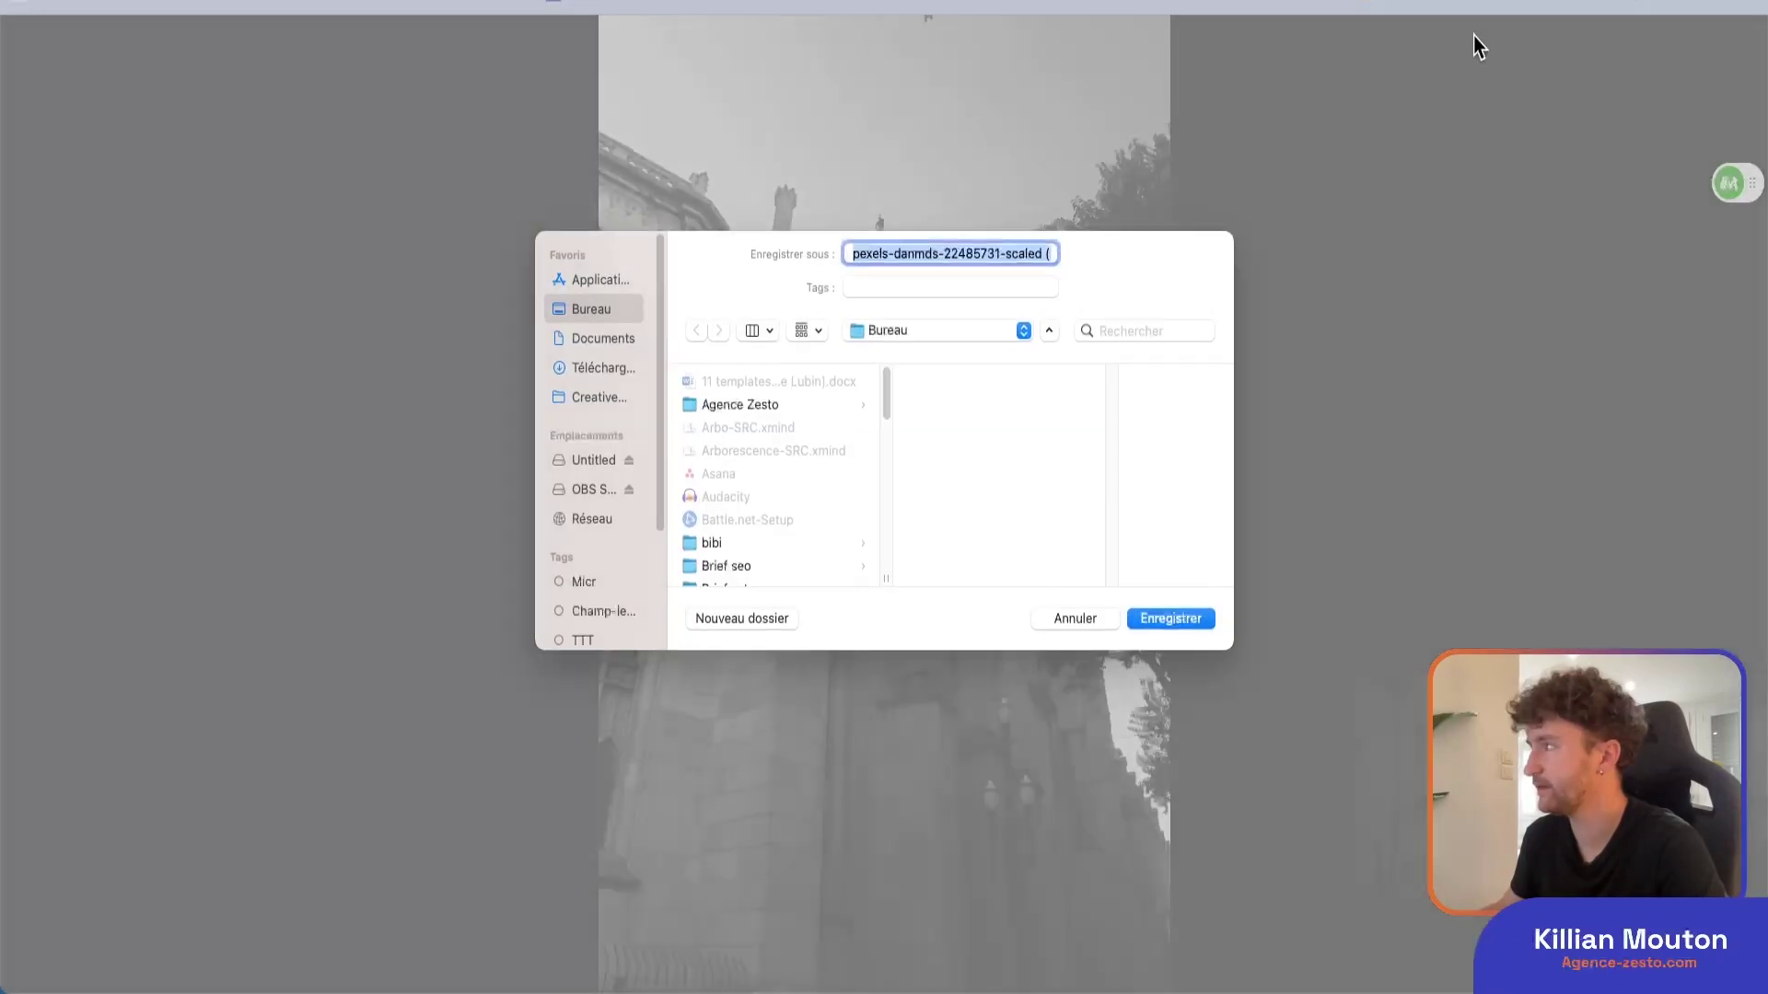
left_click(1169, 619)
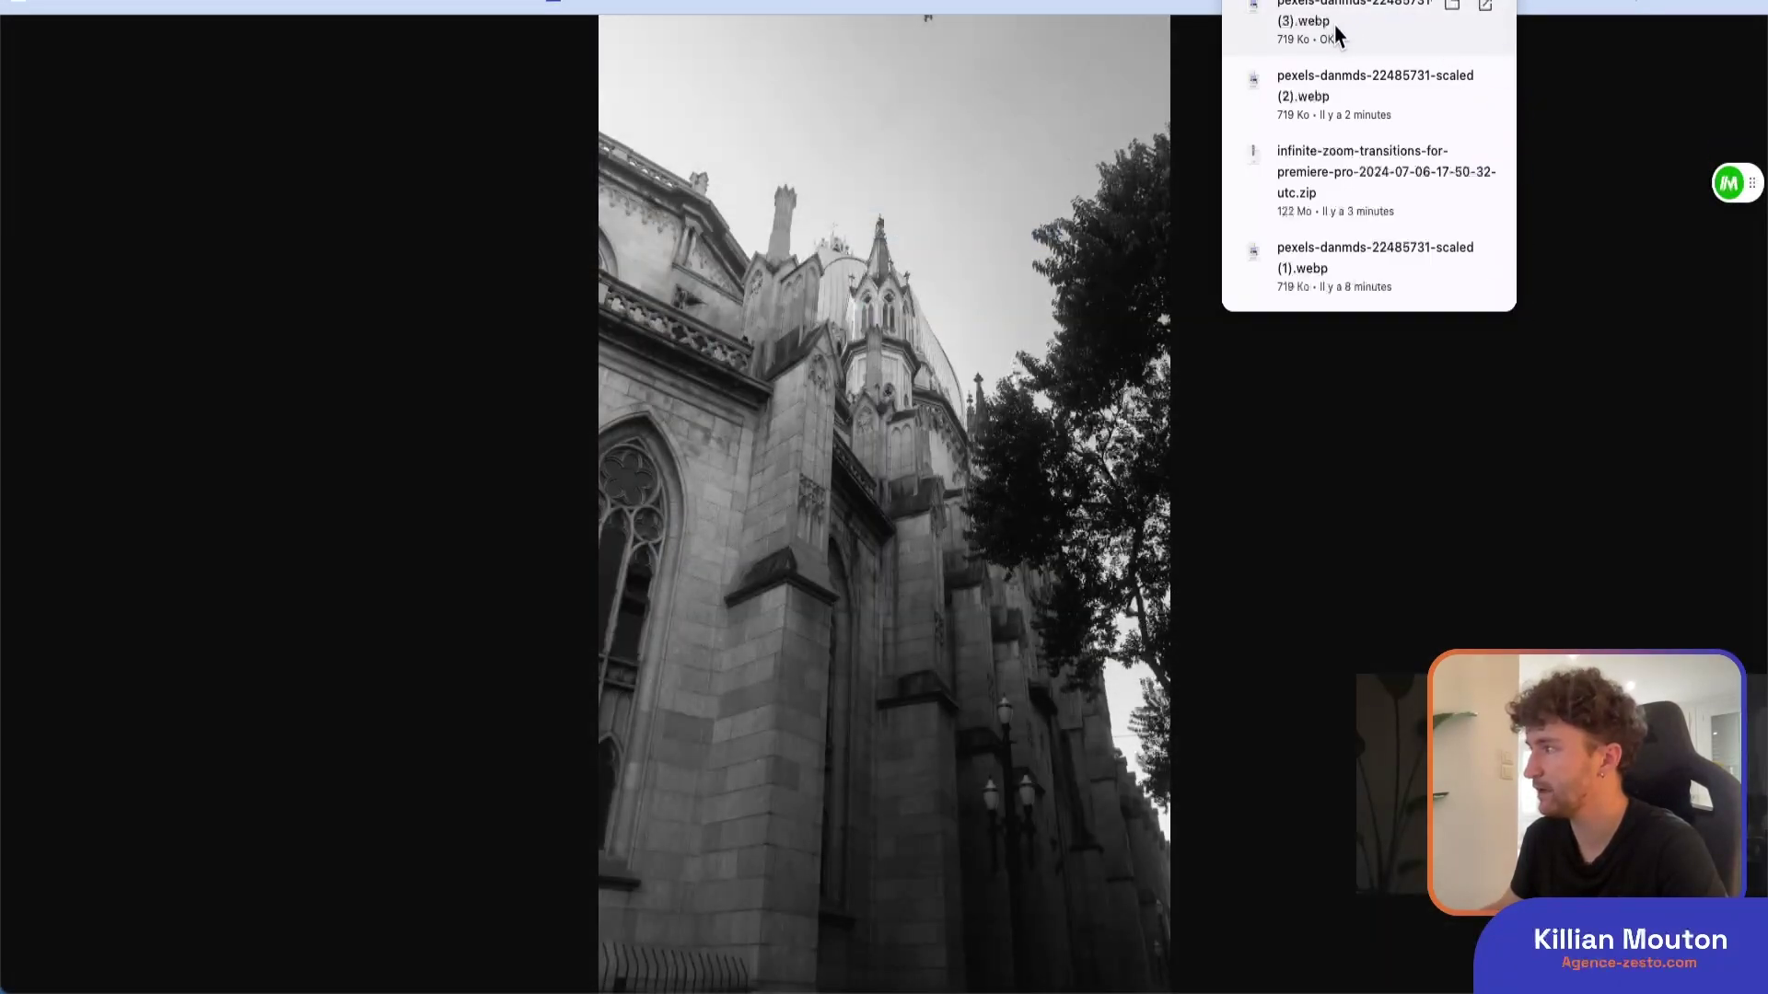
left_click_drag(1335, 2, 981, 2)
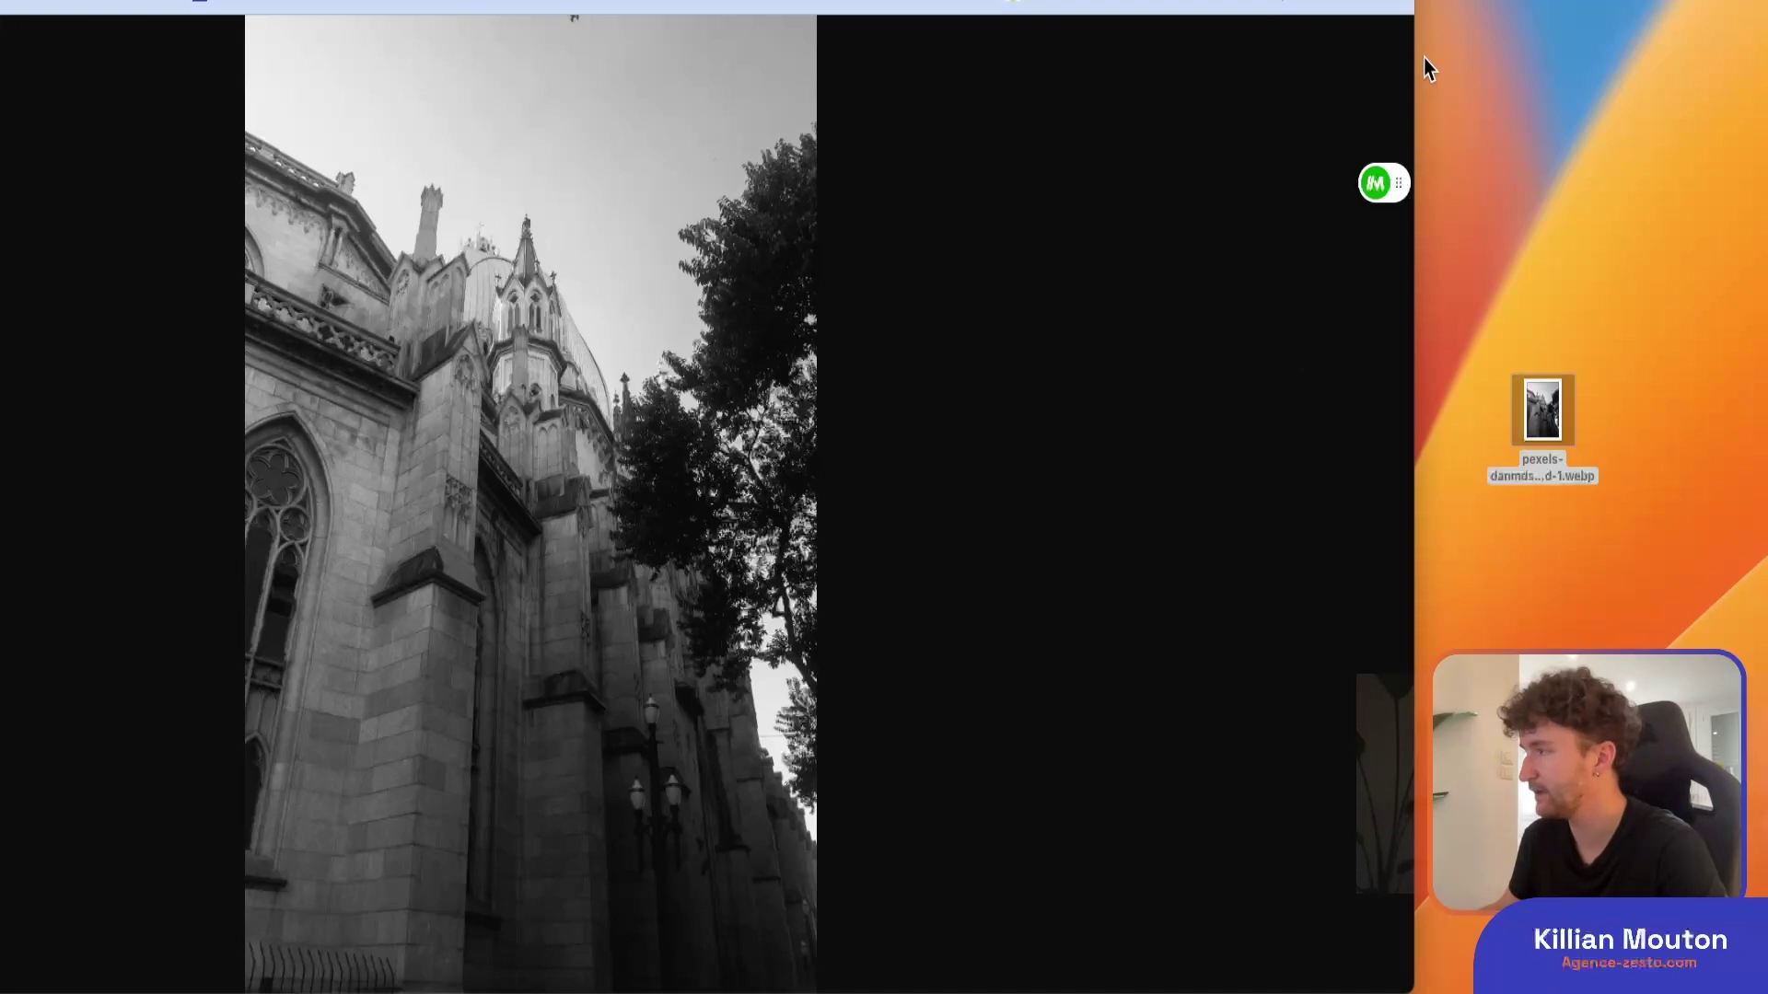
left_click_drag(982, 2, 1335, 2)
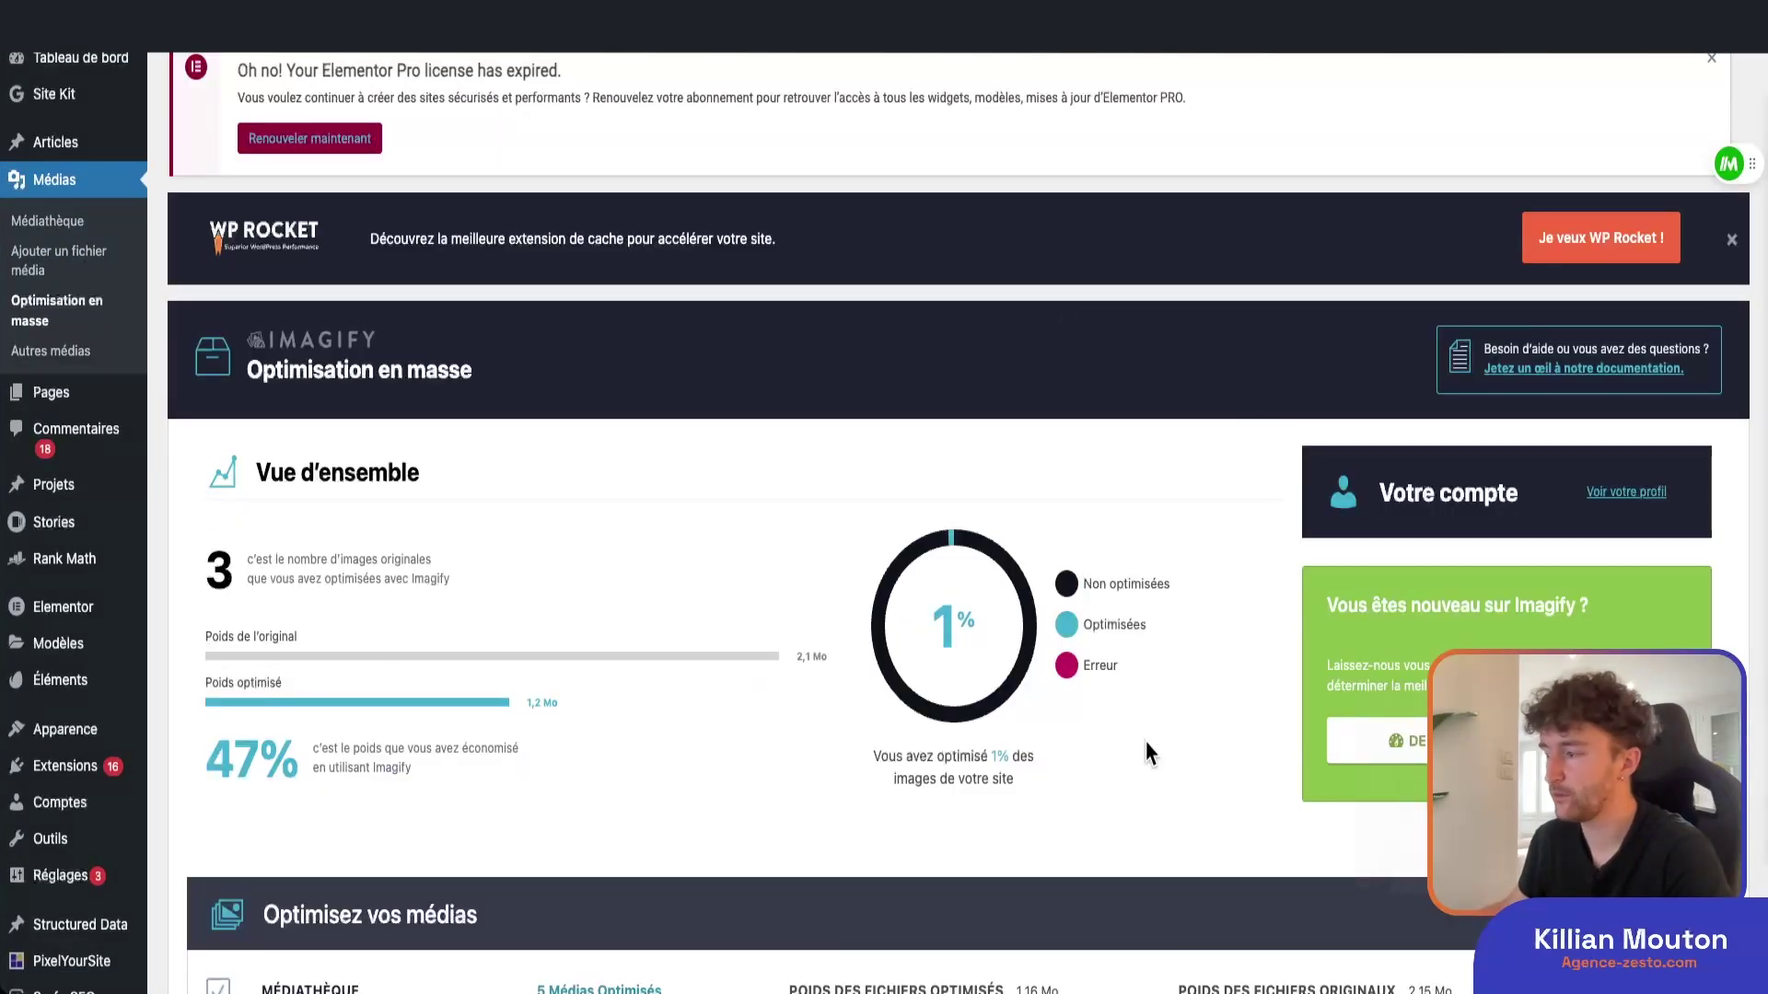
- Examine Imagify's bulk optimisation page, covering the savings overview, the media library and custom folder options, and the launch control
scroll(290, 755, "down", 1)
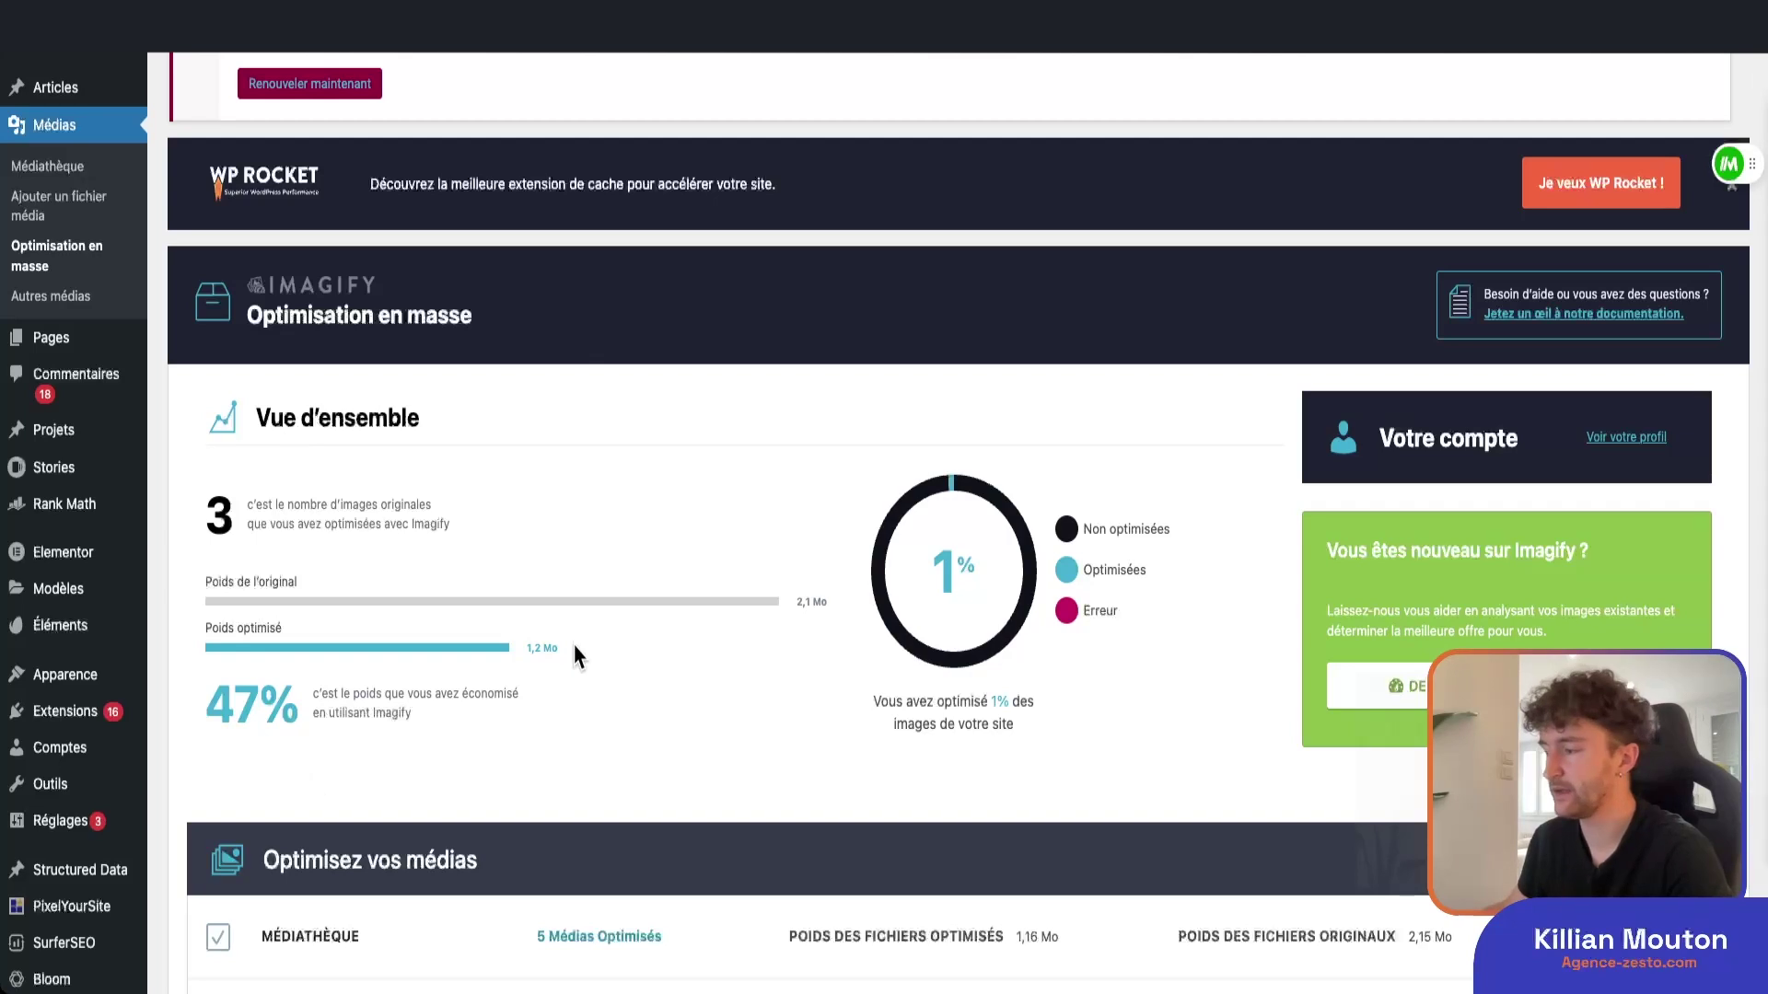
scroll(1046, 435, "down", 4)
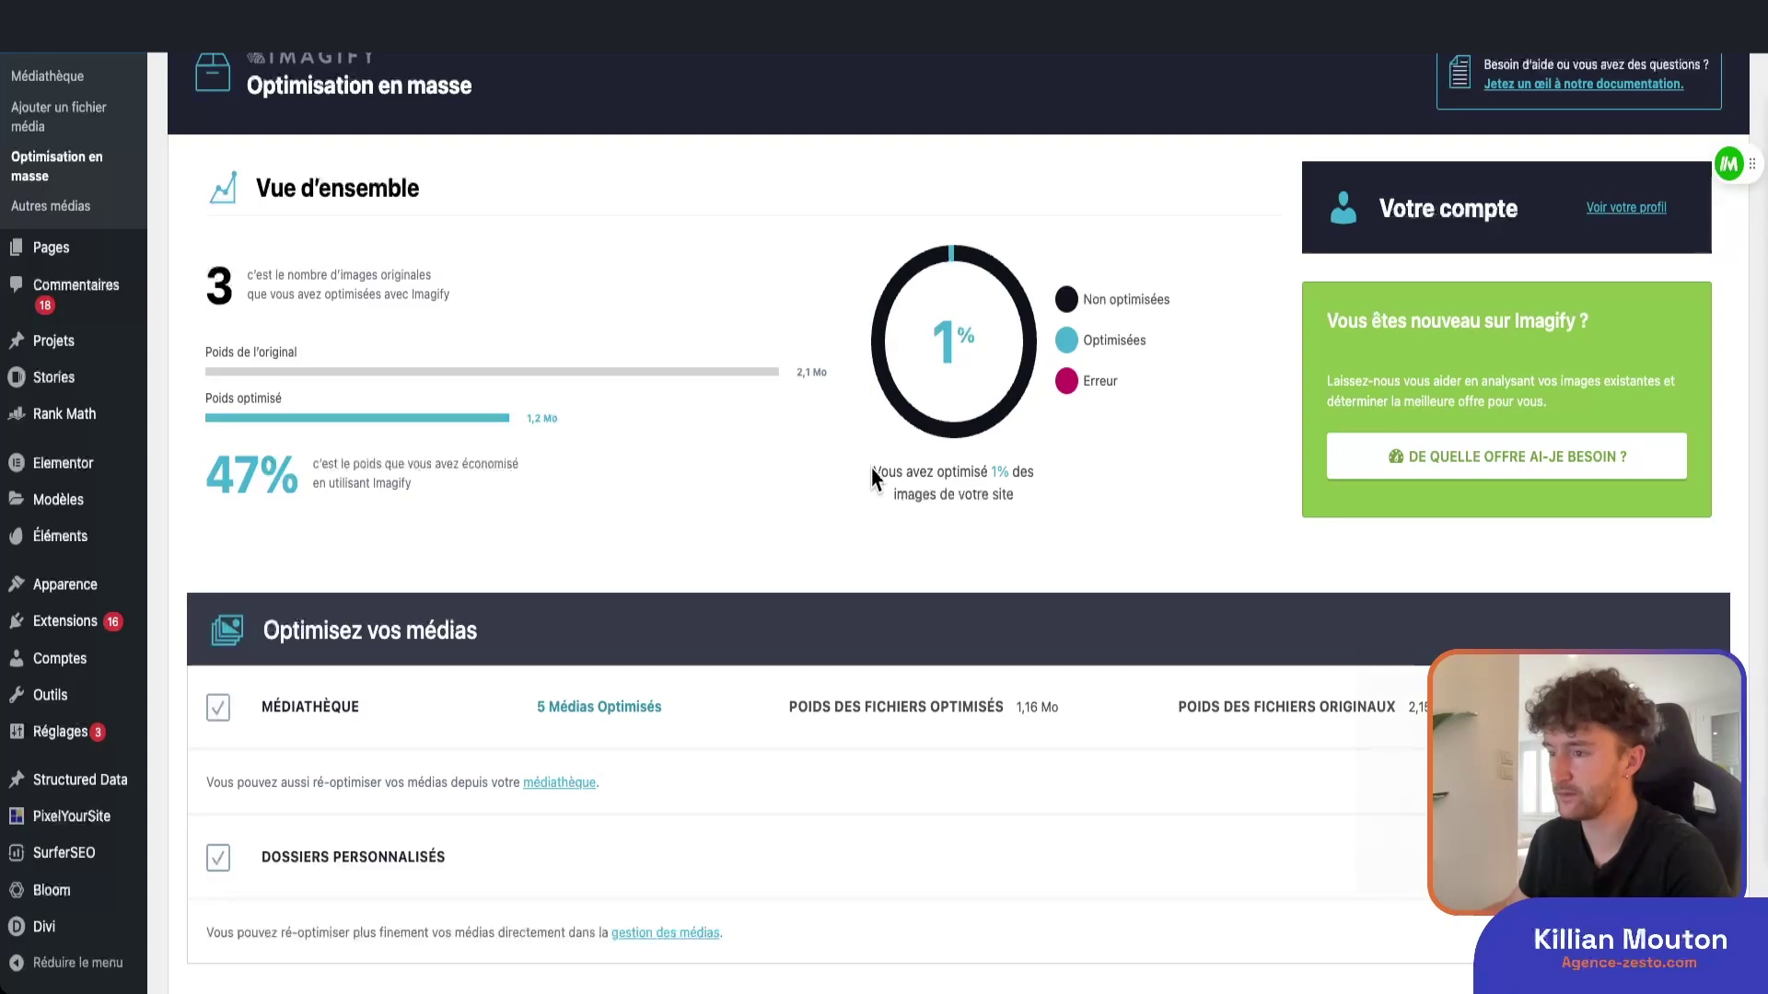
scroll(846, 497, "down", 1)
mouse_move(298, 410)
left_mouse_down()
mouse_move(239, 413)
mouse_move(274, 435)
left_mouse_up()
left_click(350, 444)
scroll(836, 490, "down", 1)
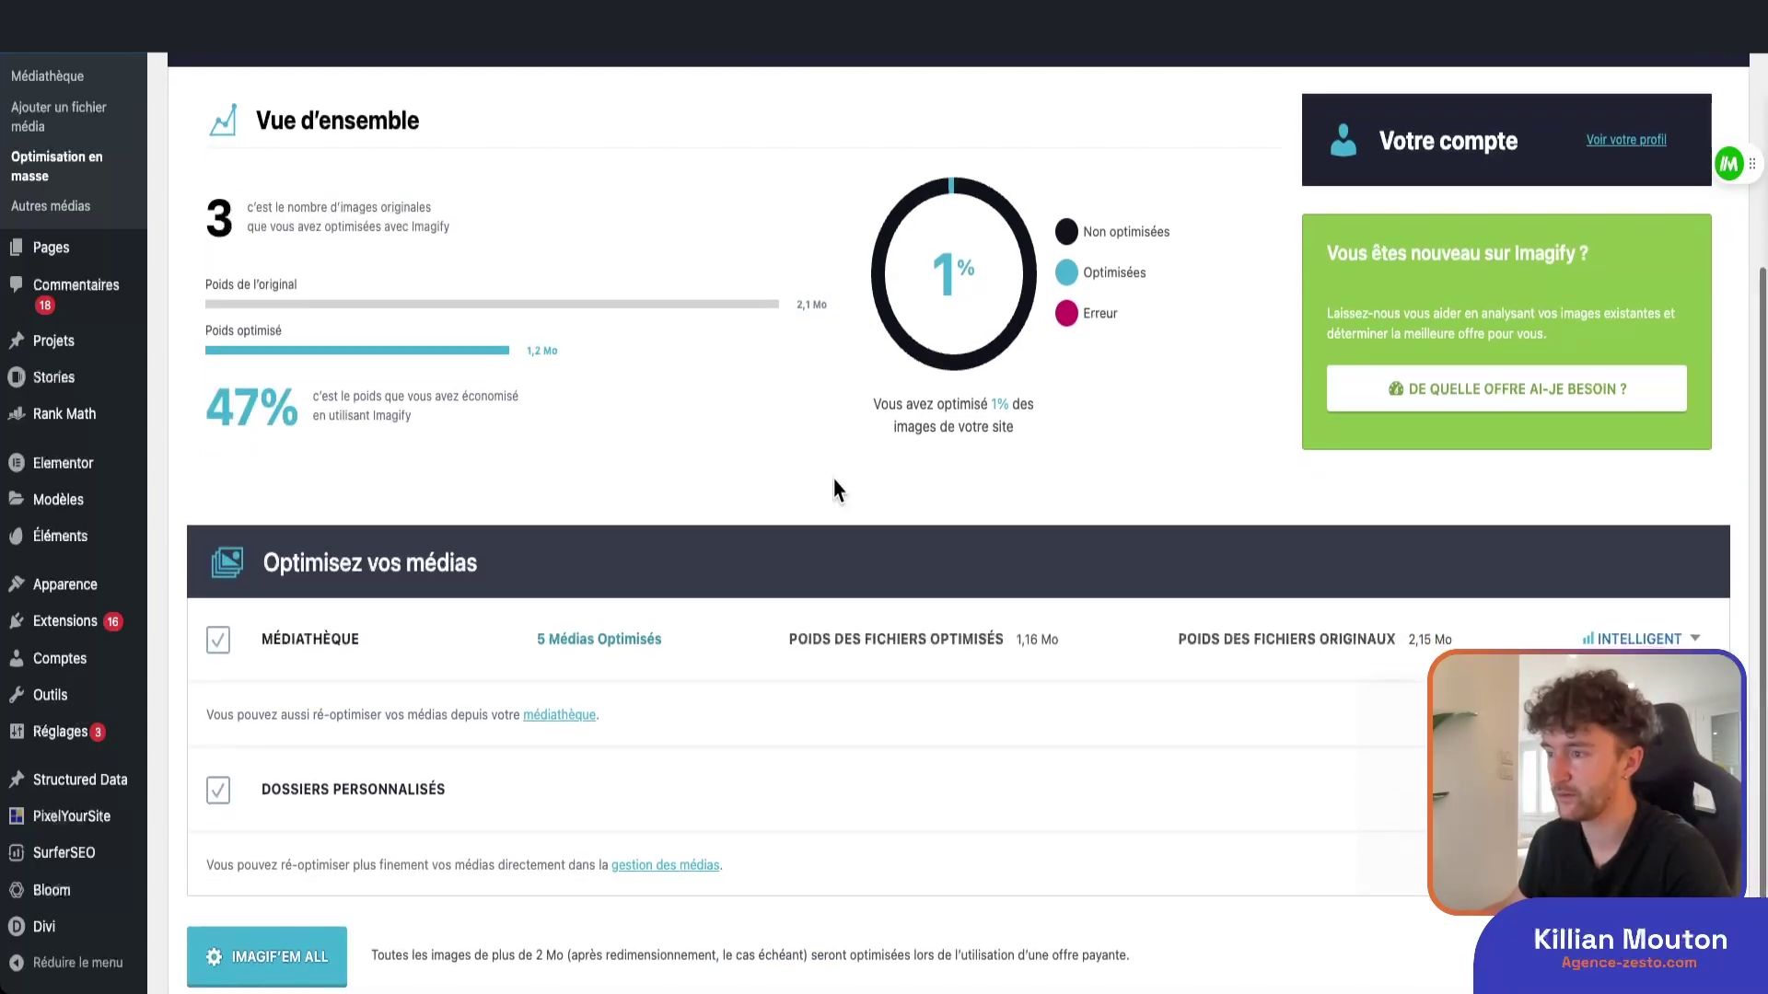
scroll(848, 489, "down", 1)
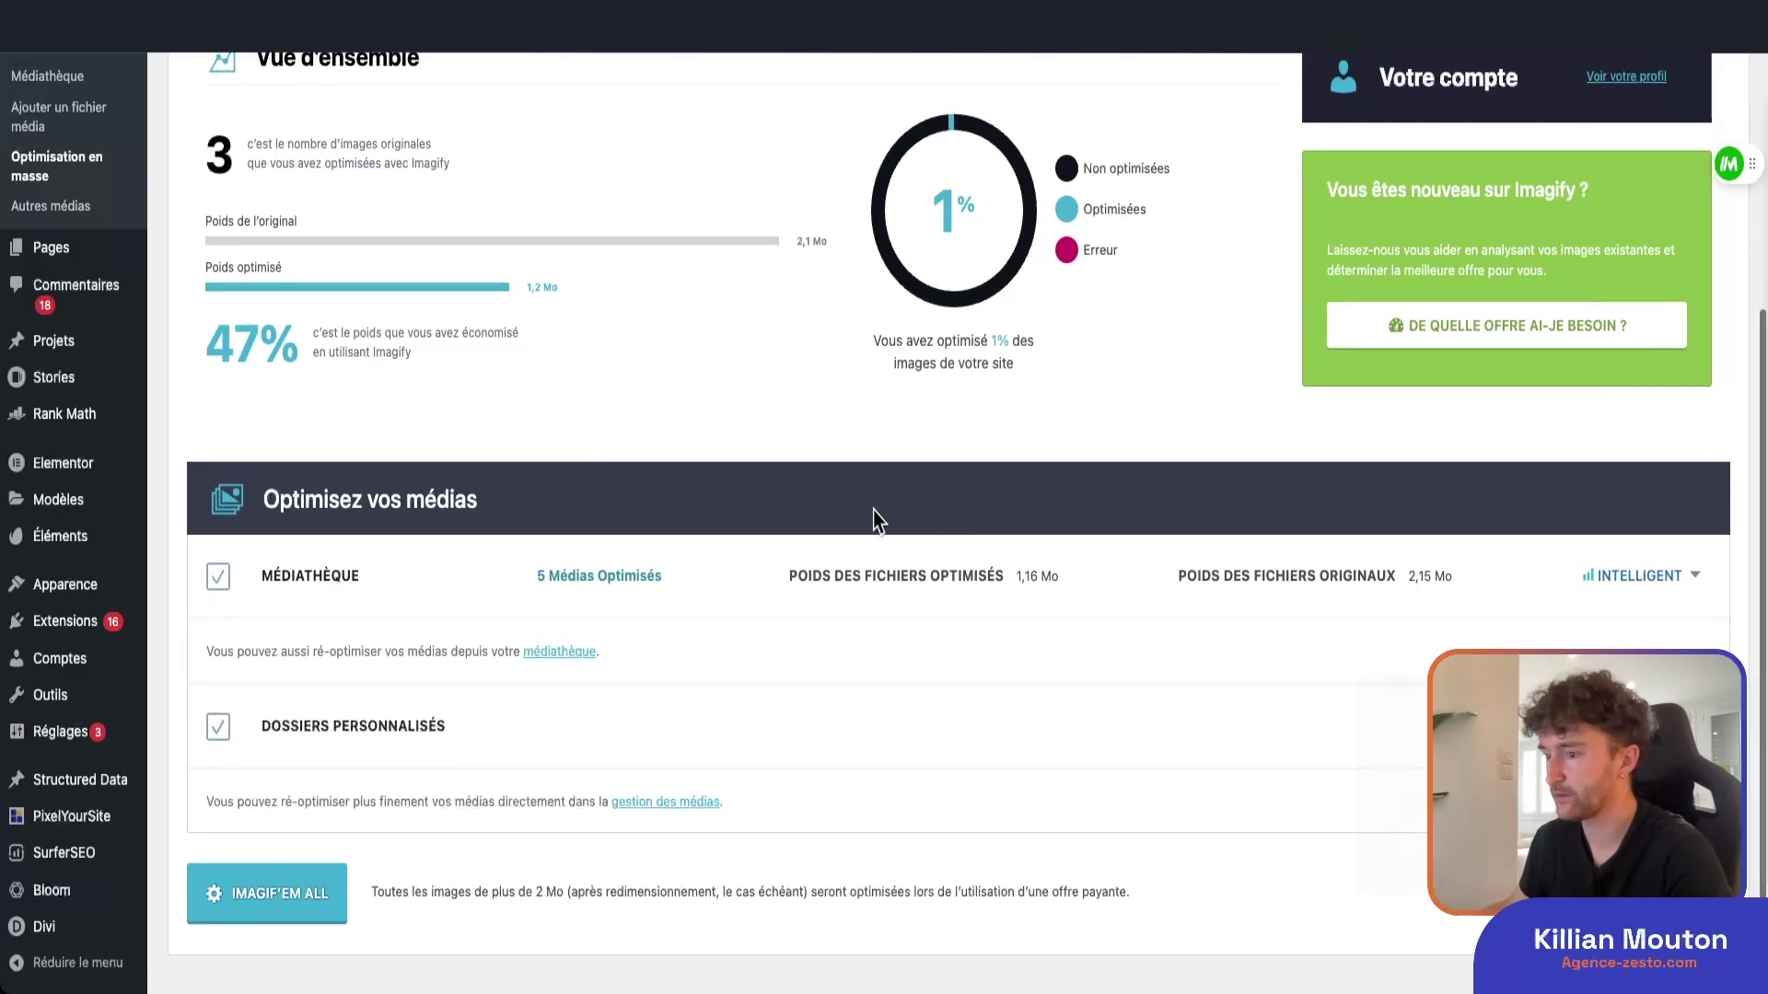
scroll(753, 624, "up", 1)
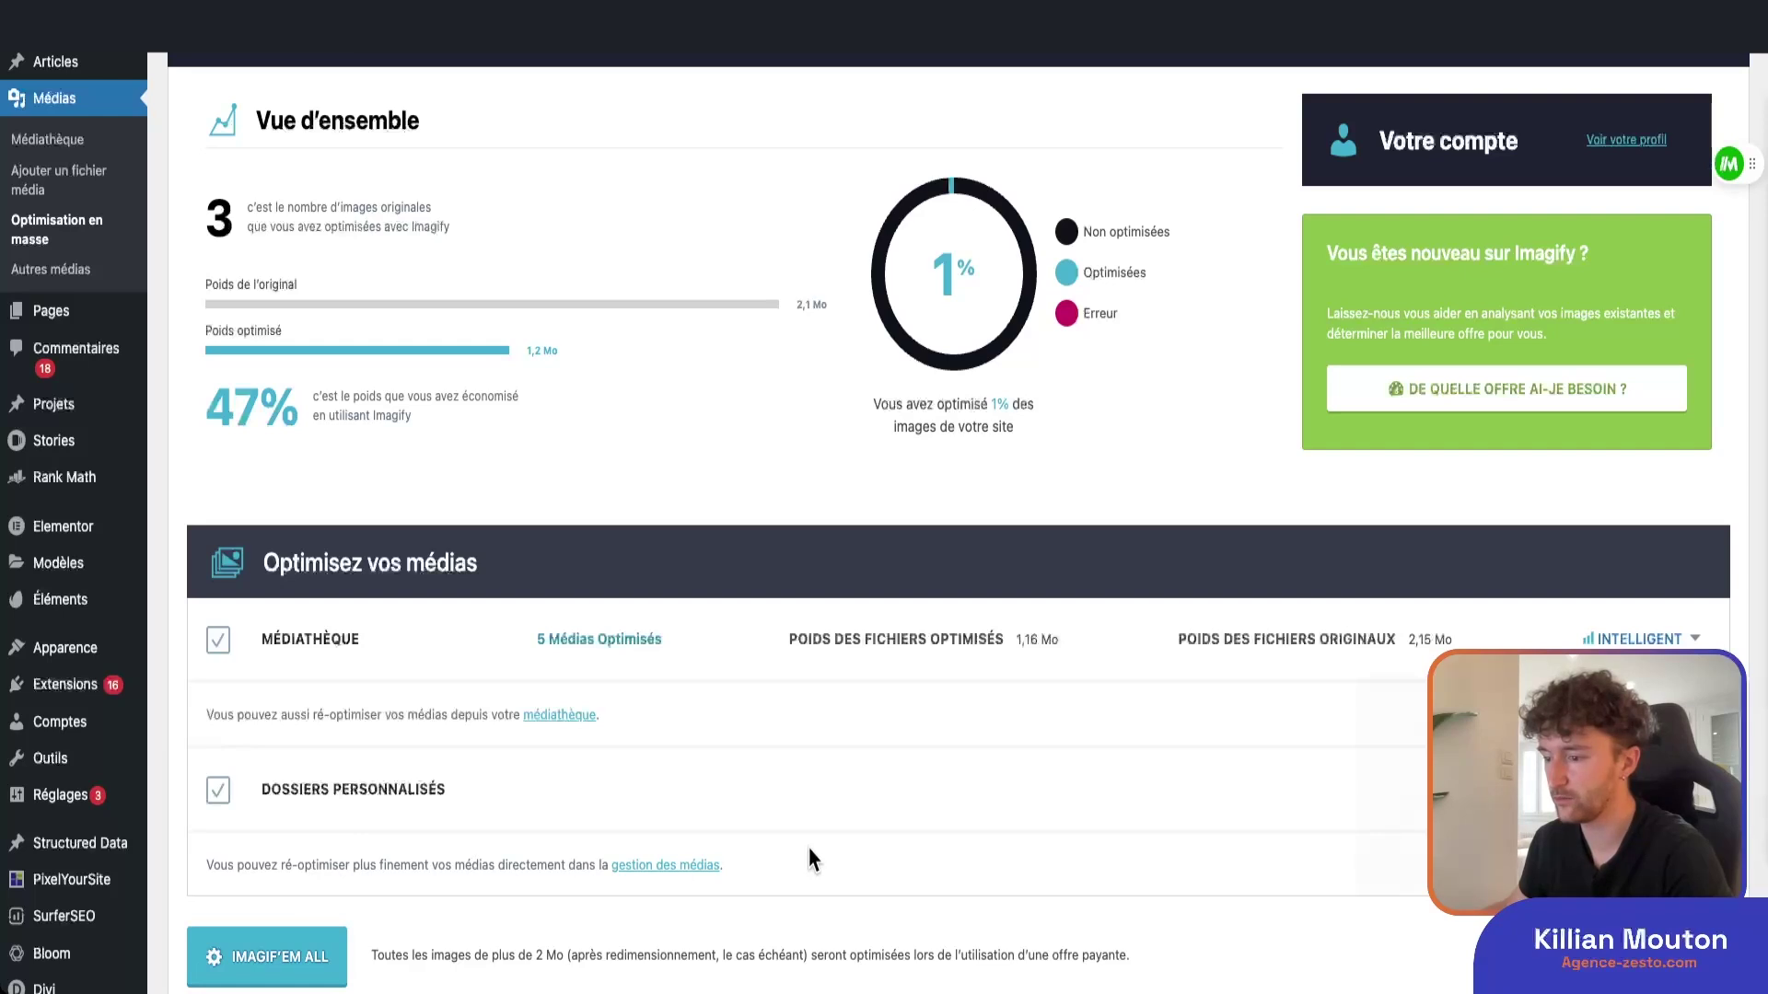
- Launch Imagify's bulk optimisation of the media library and custom folders, checking the remaining credit before starting it
scroll(805, 843, "down", 1)
left_click(276, 898)
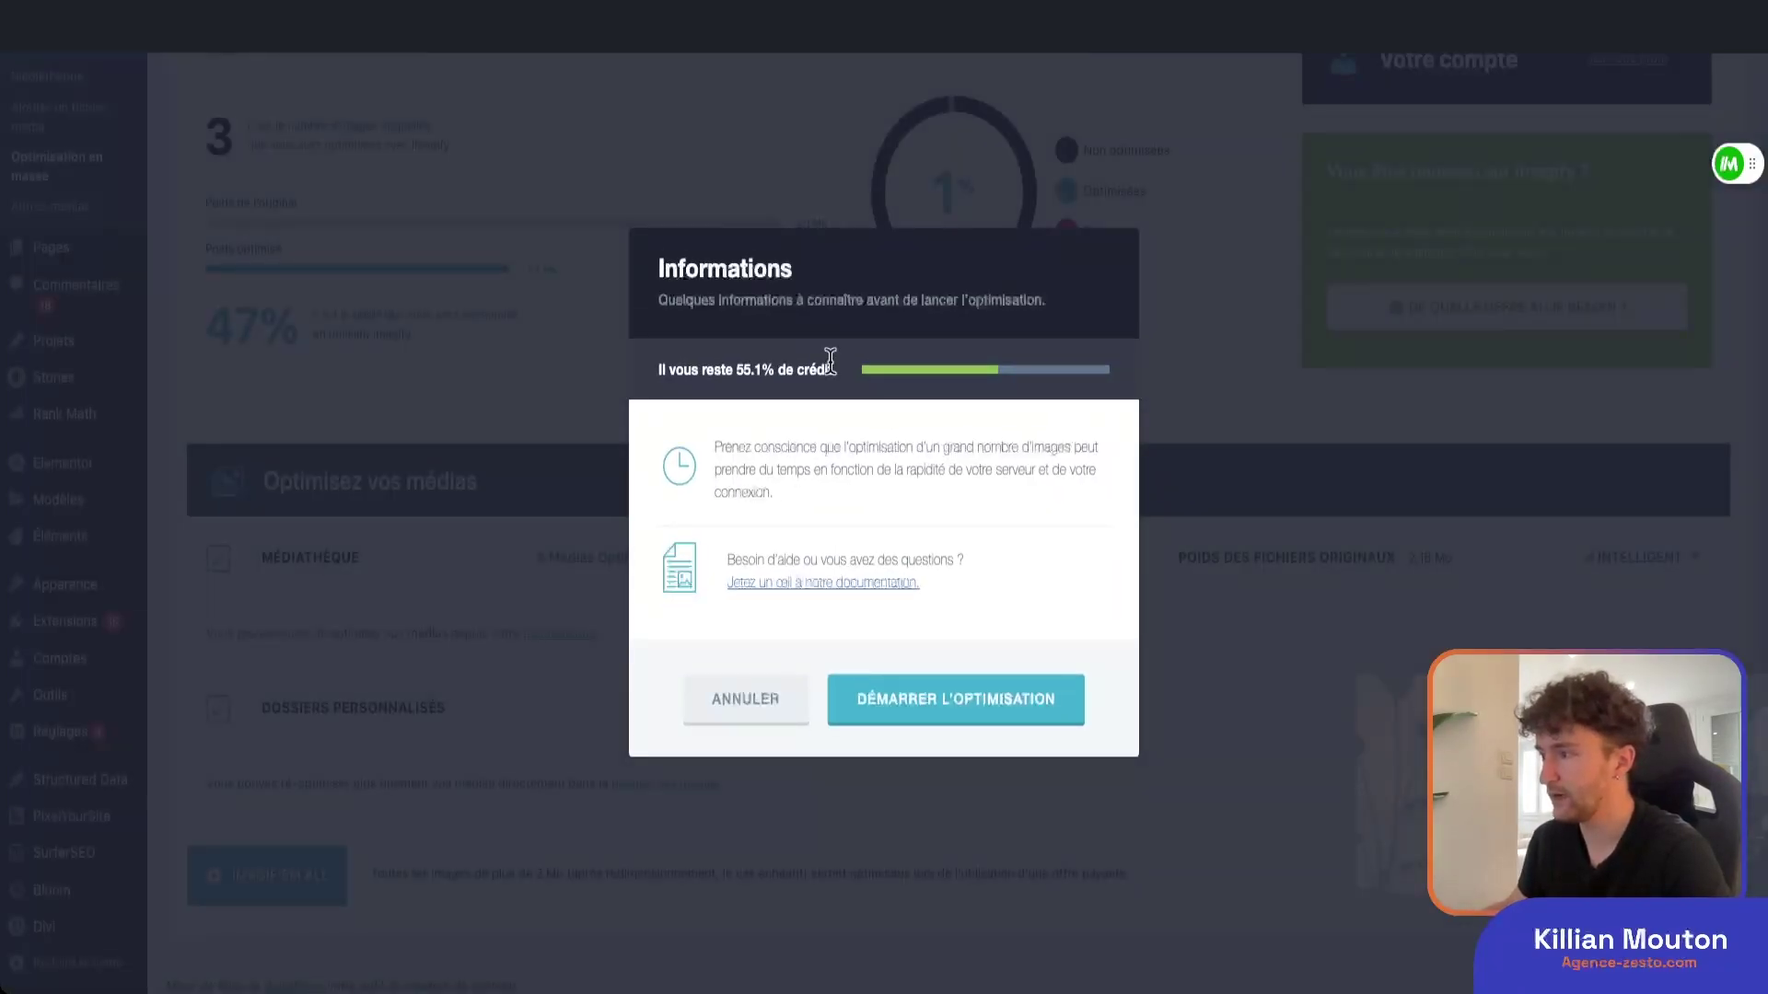
left_click_drag(735, 369, 774, 371)
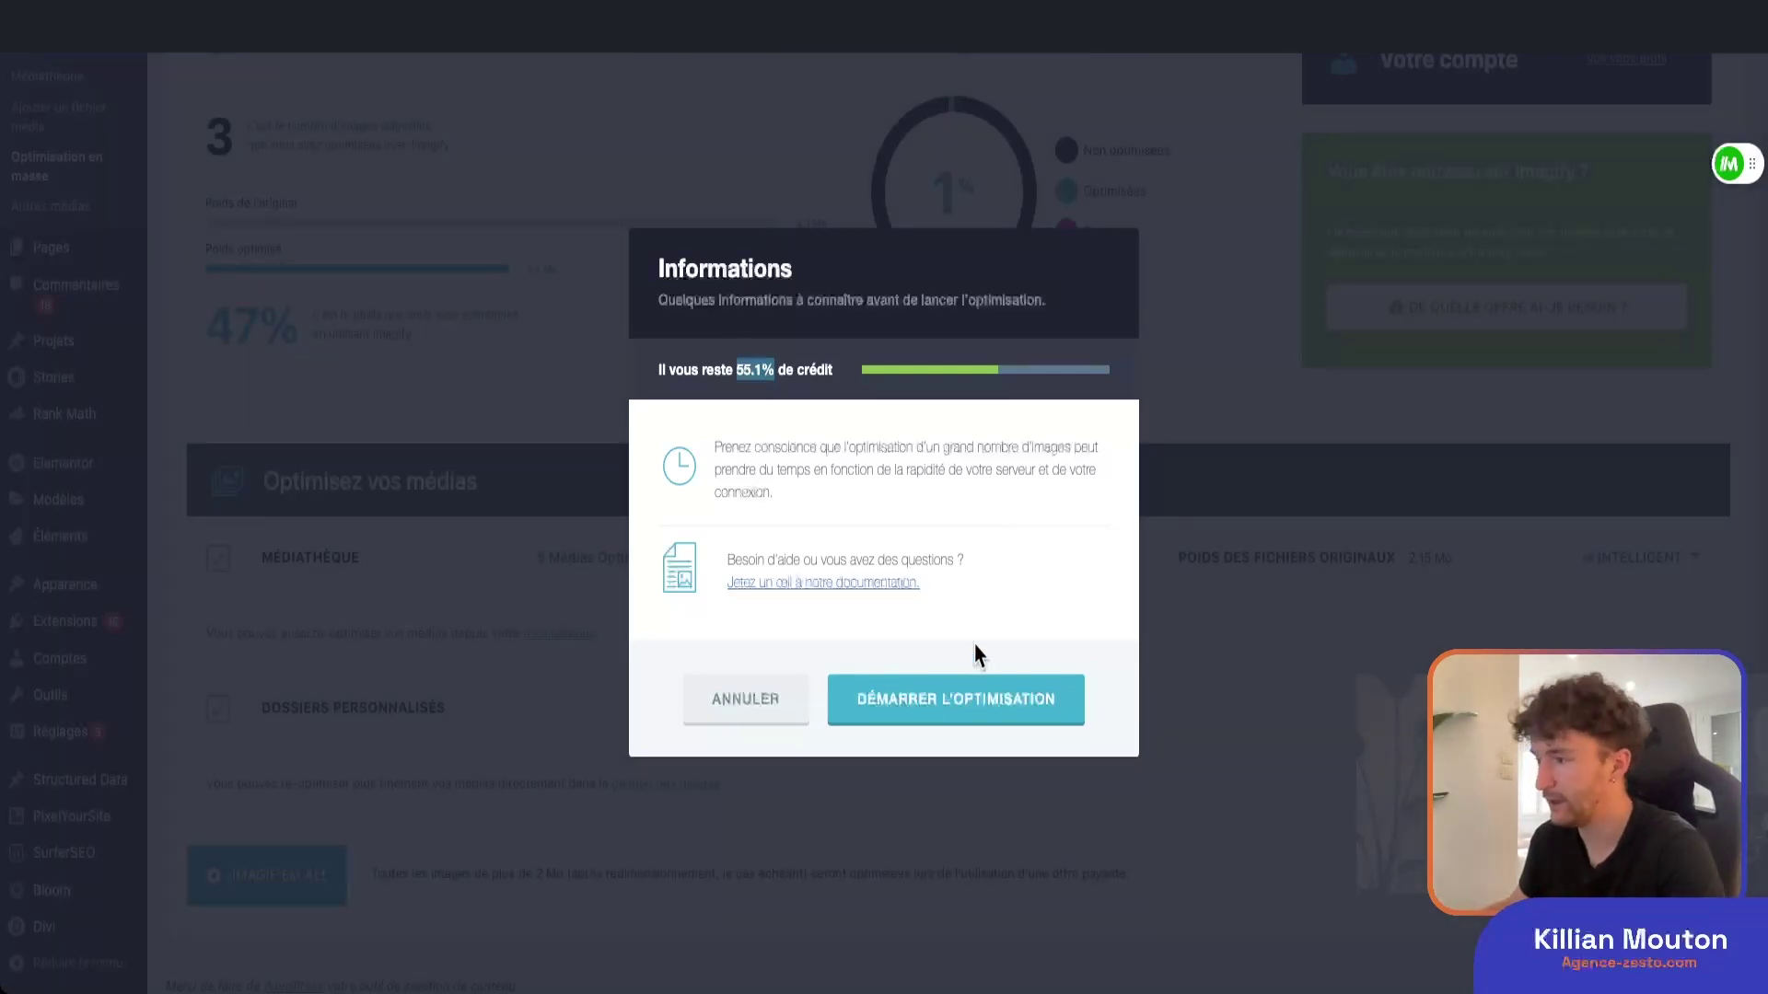
left_click(988, 709)
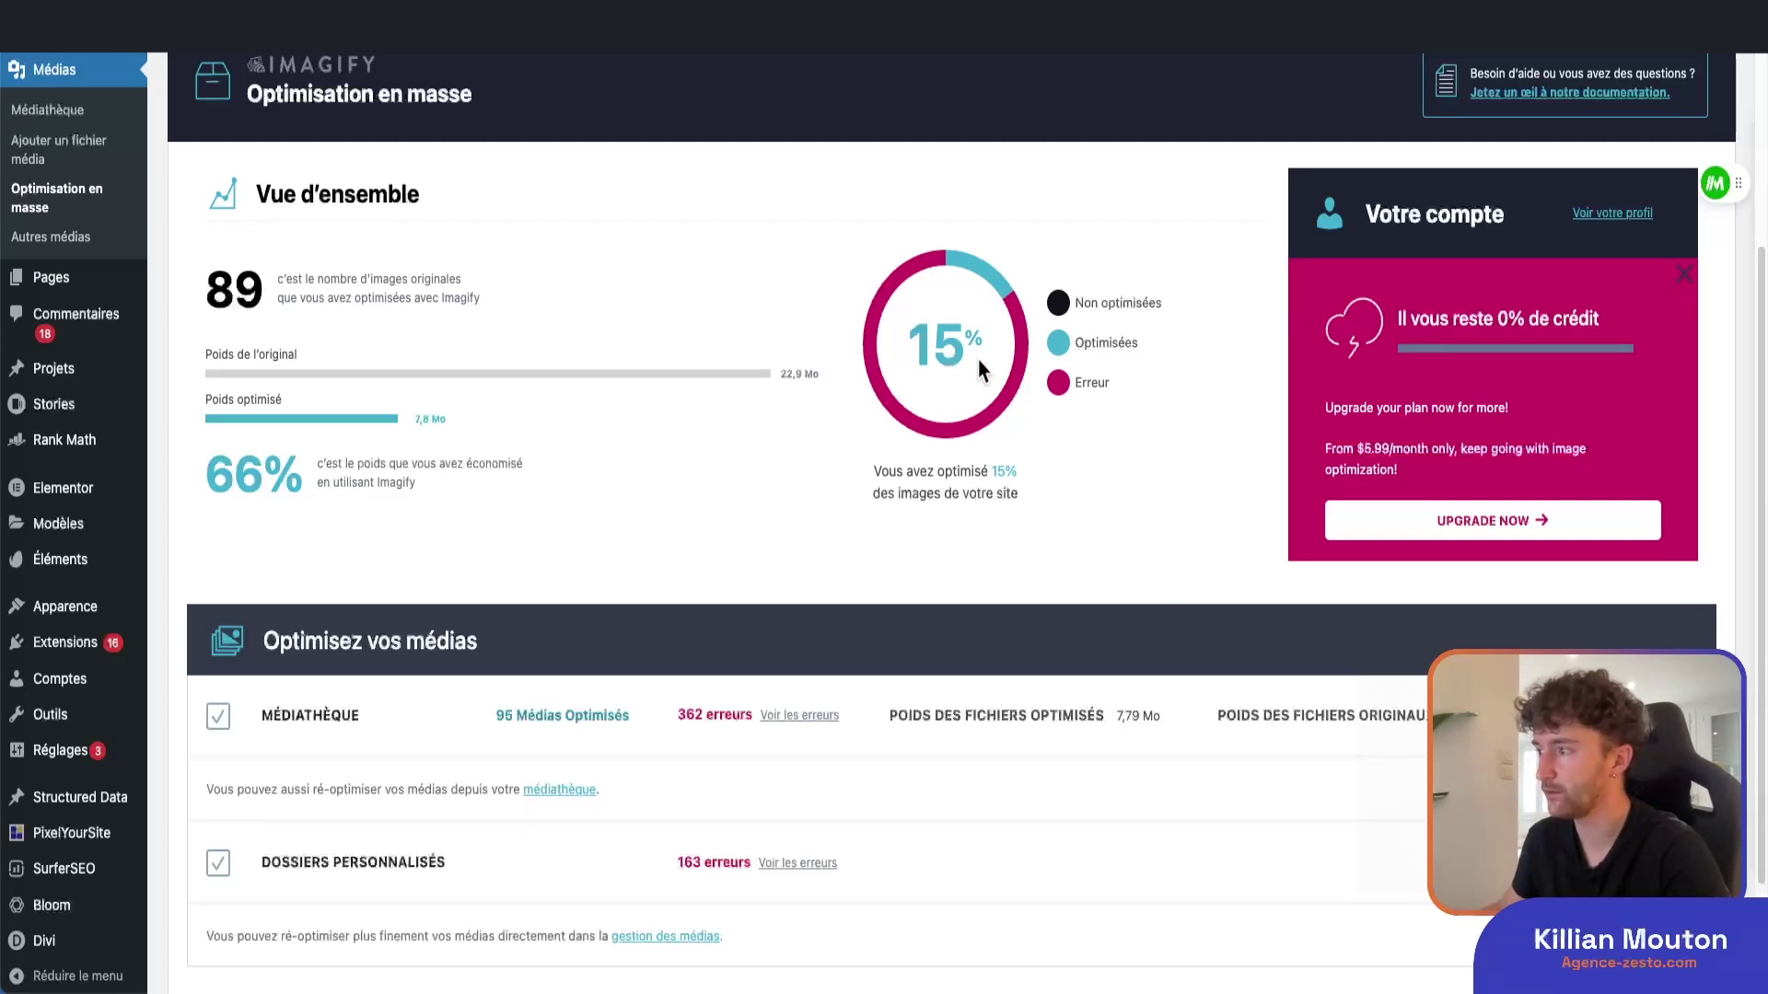
- Review the bulk optimisation results: share of optimised images, image count, original and optimised weights, savings, media errors and remaining credit
left_click_drag(979, 351, 875, 330)
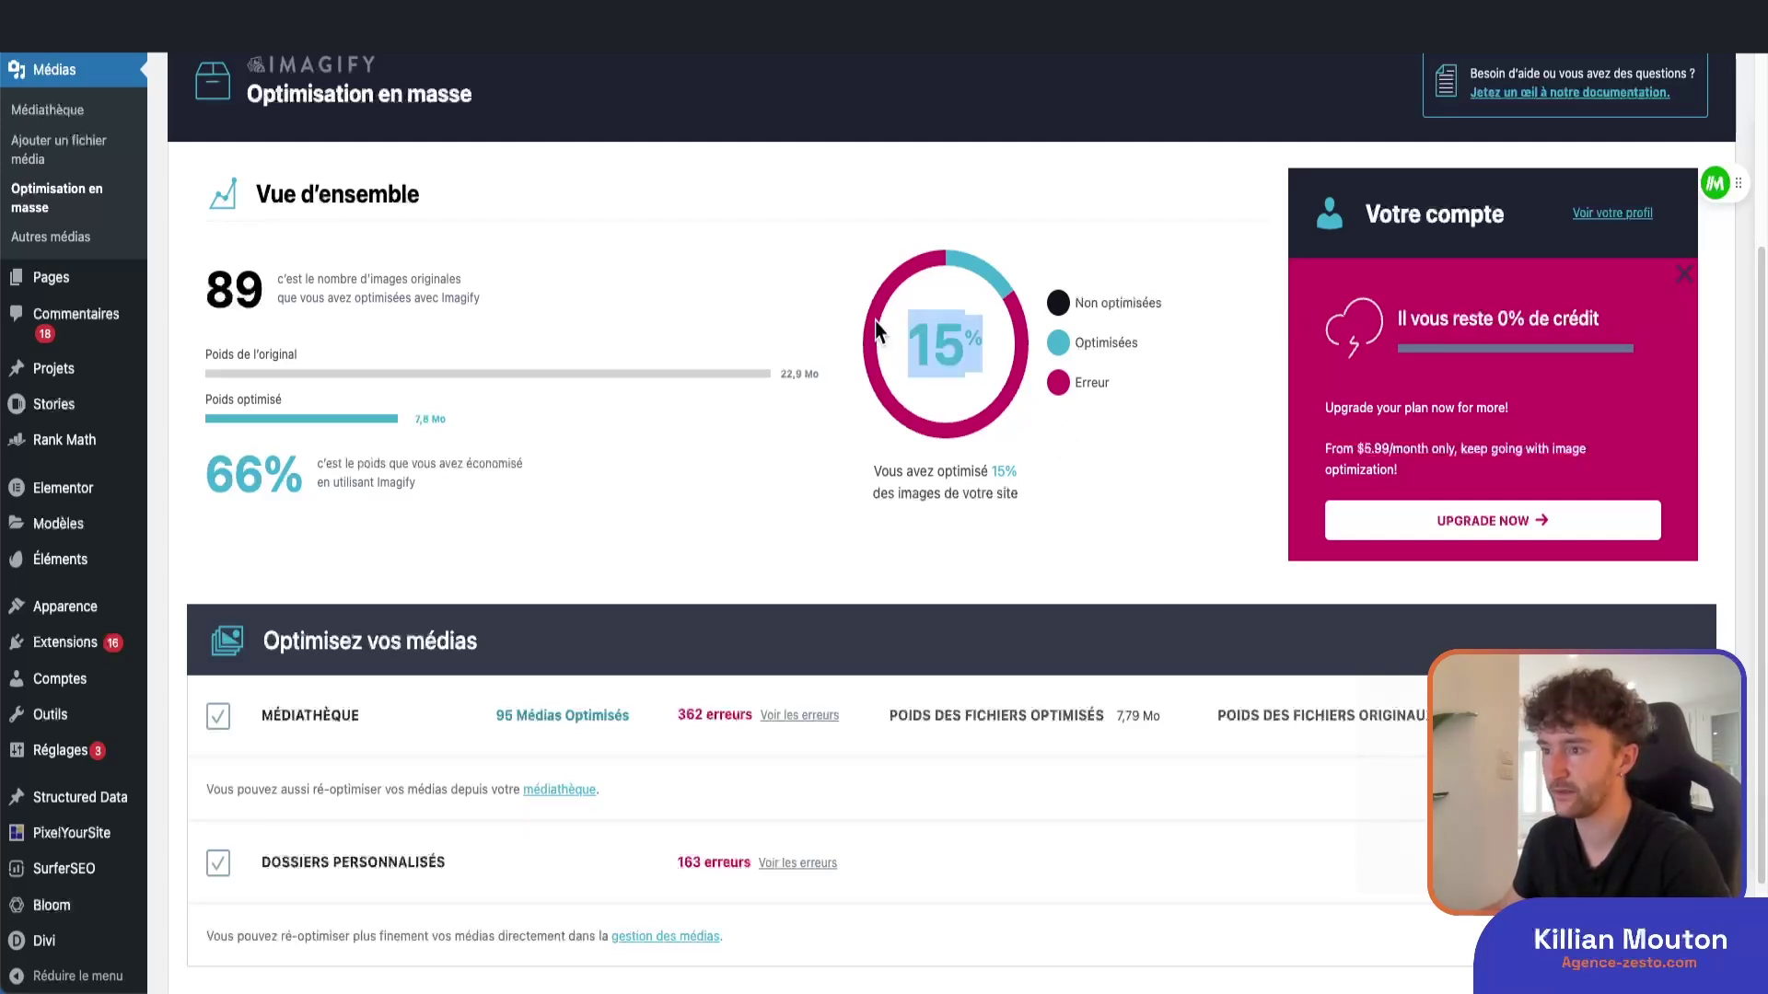
left_click_drag(204, 272, 271, 296)
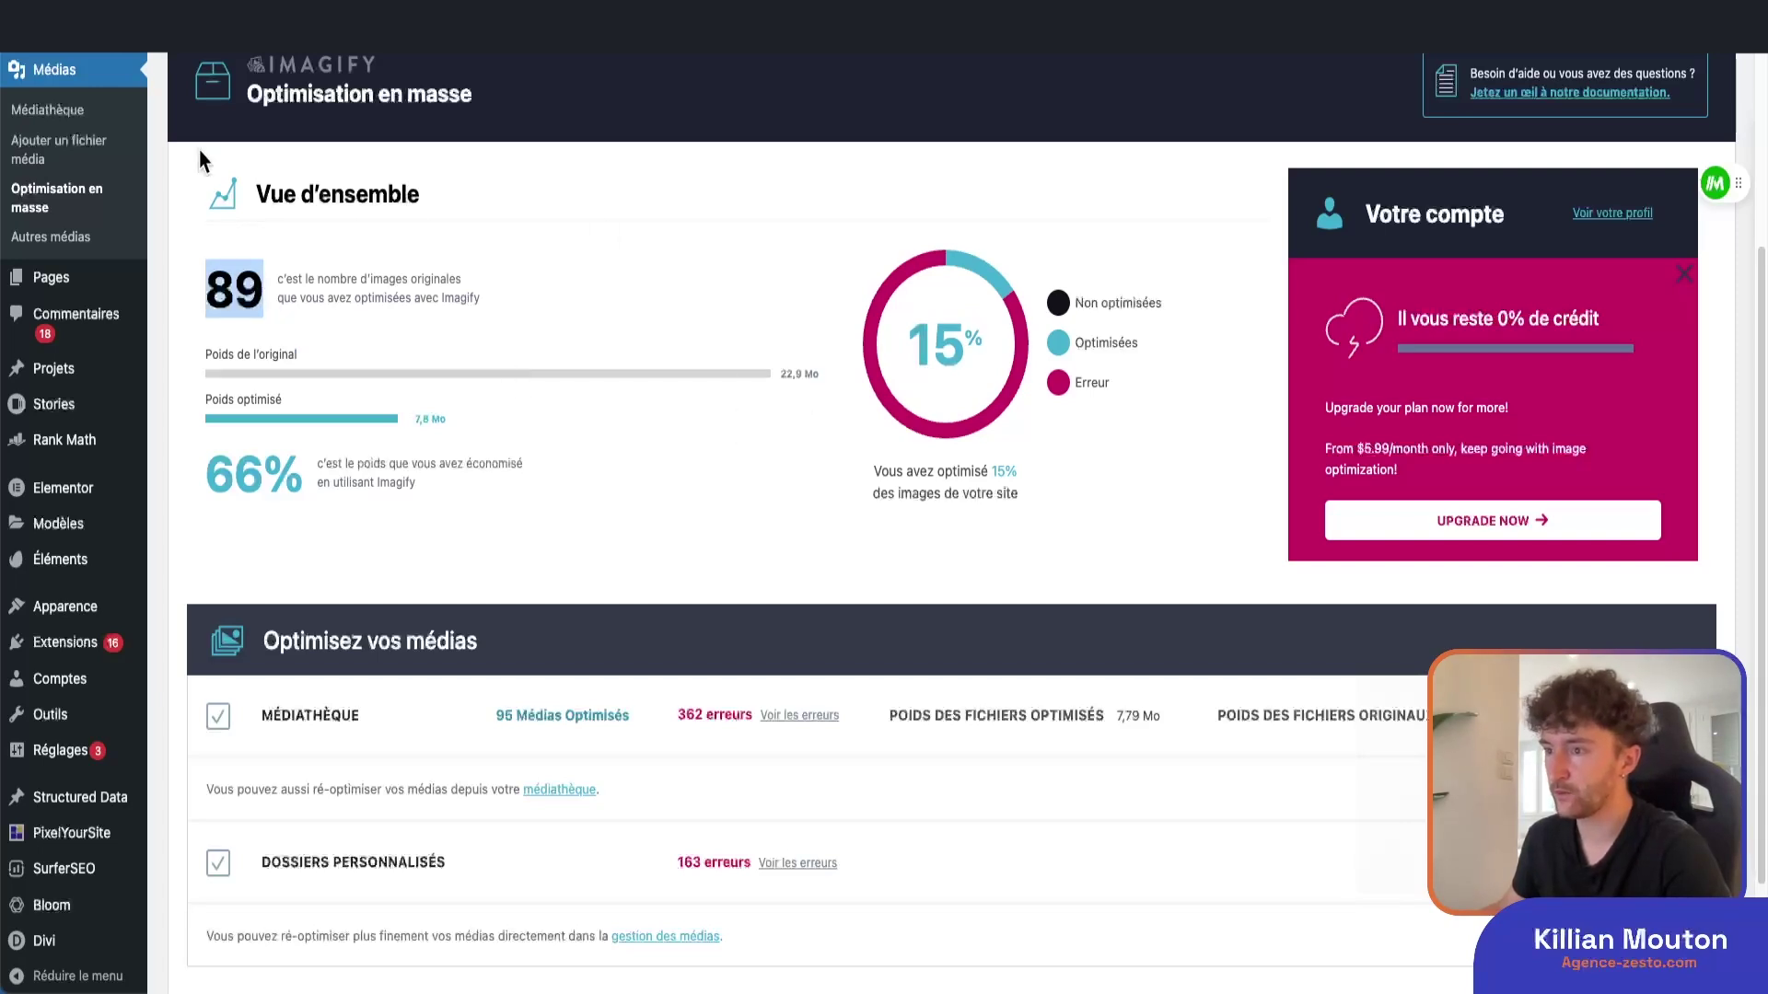
left_click(785, 375)
left_click_drag(784, 375, 814, 375)
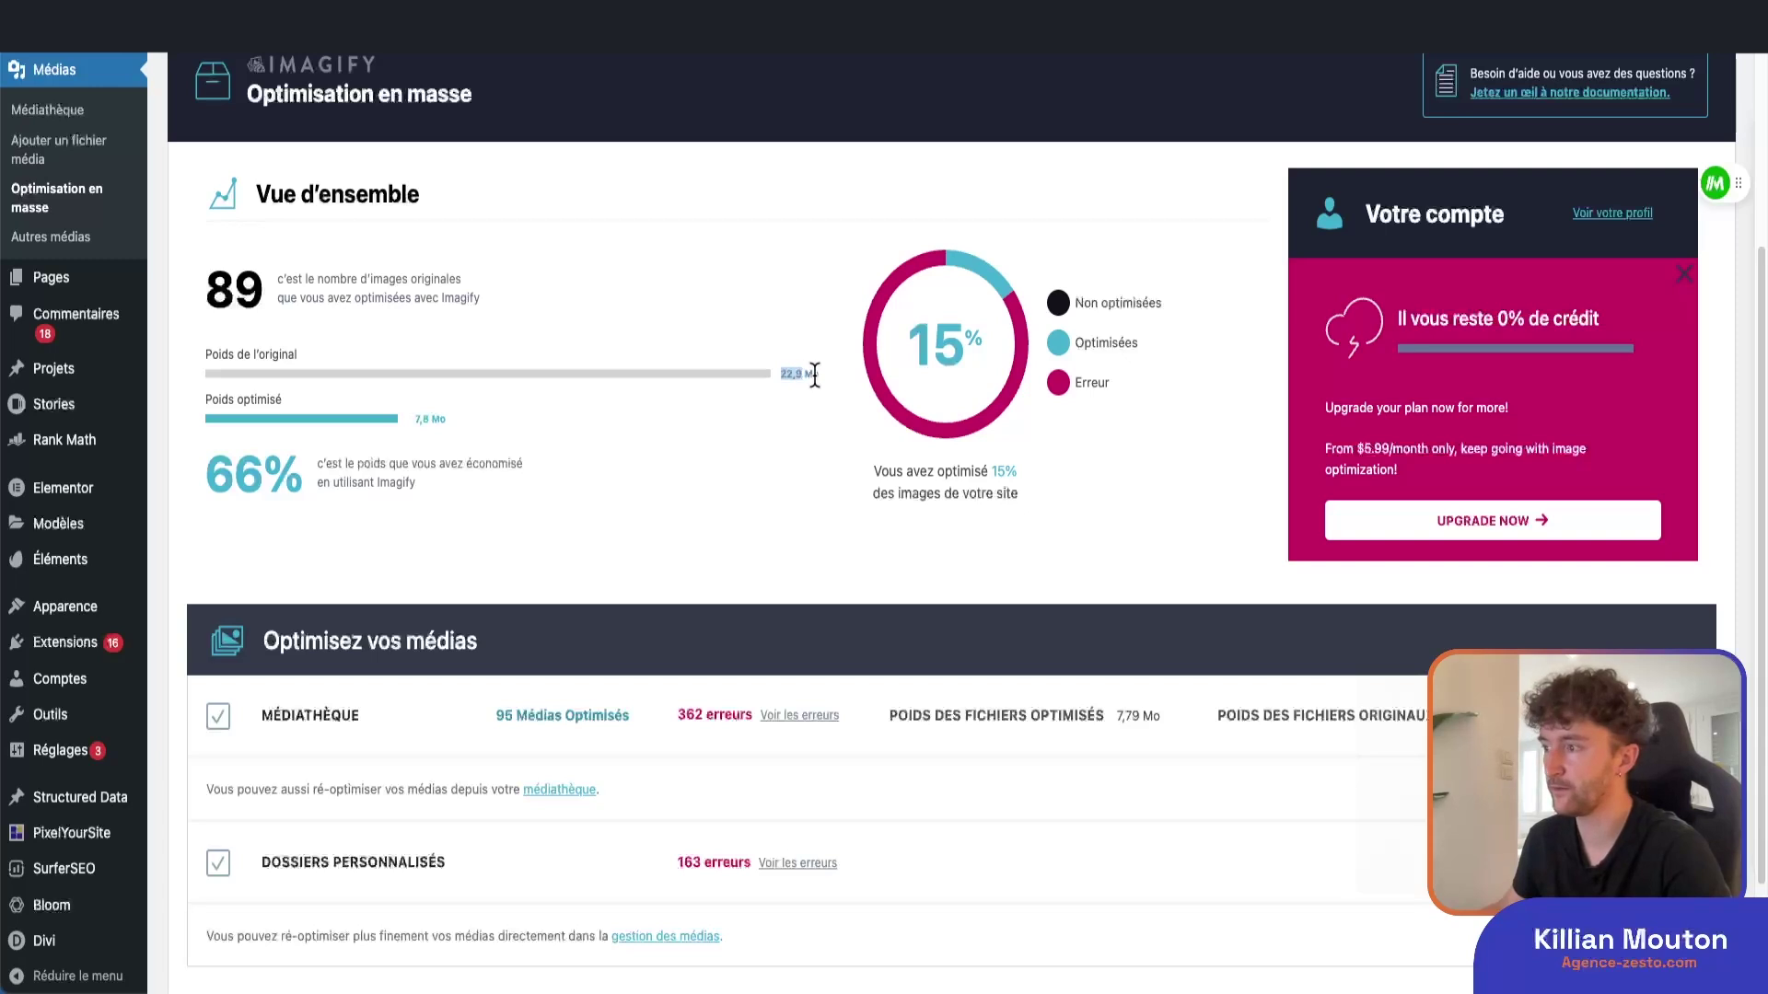
left_click_drag(415, 418, 446, 420)
left_click(423, 516)
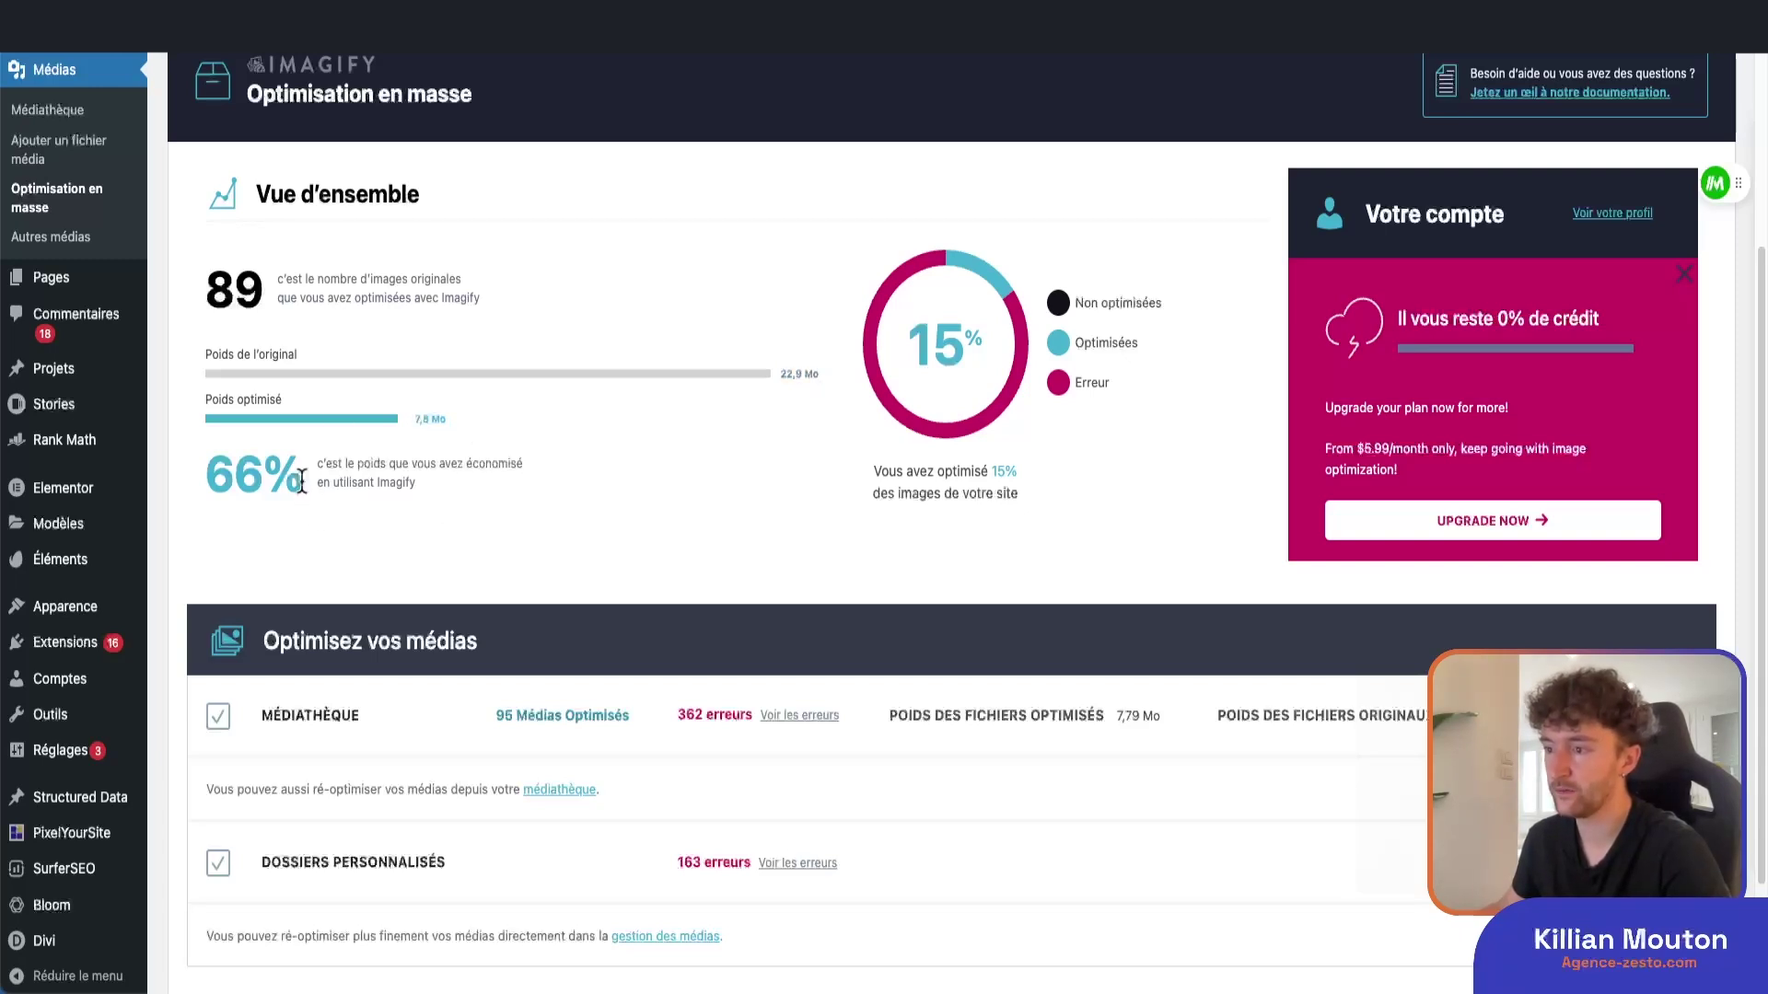
left_click_drag(302, 480, 212, 472)
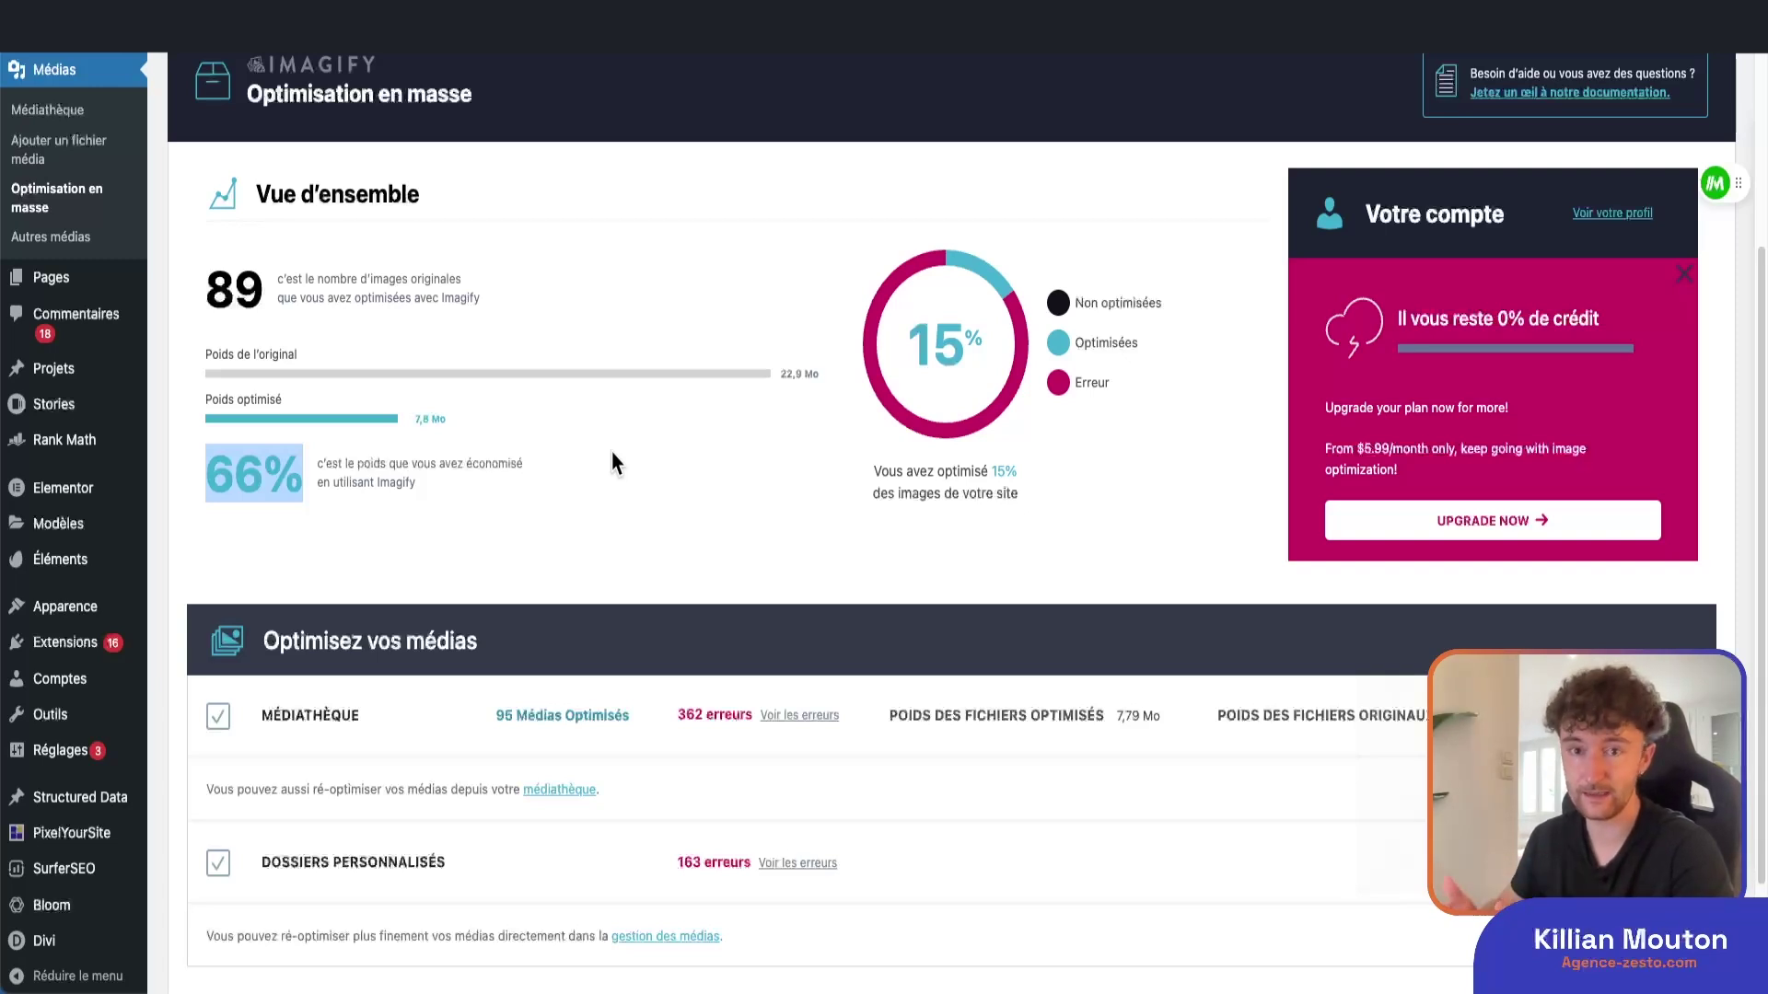
scroll(611, 463, "down", 2)
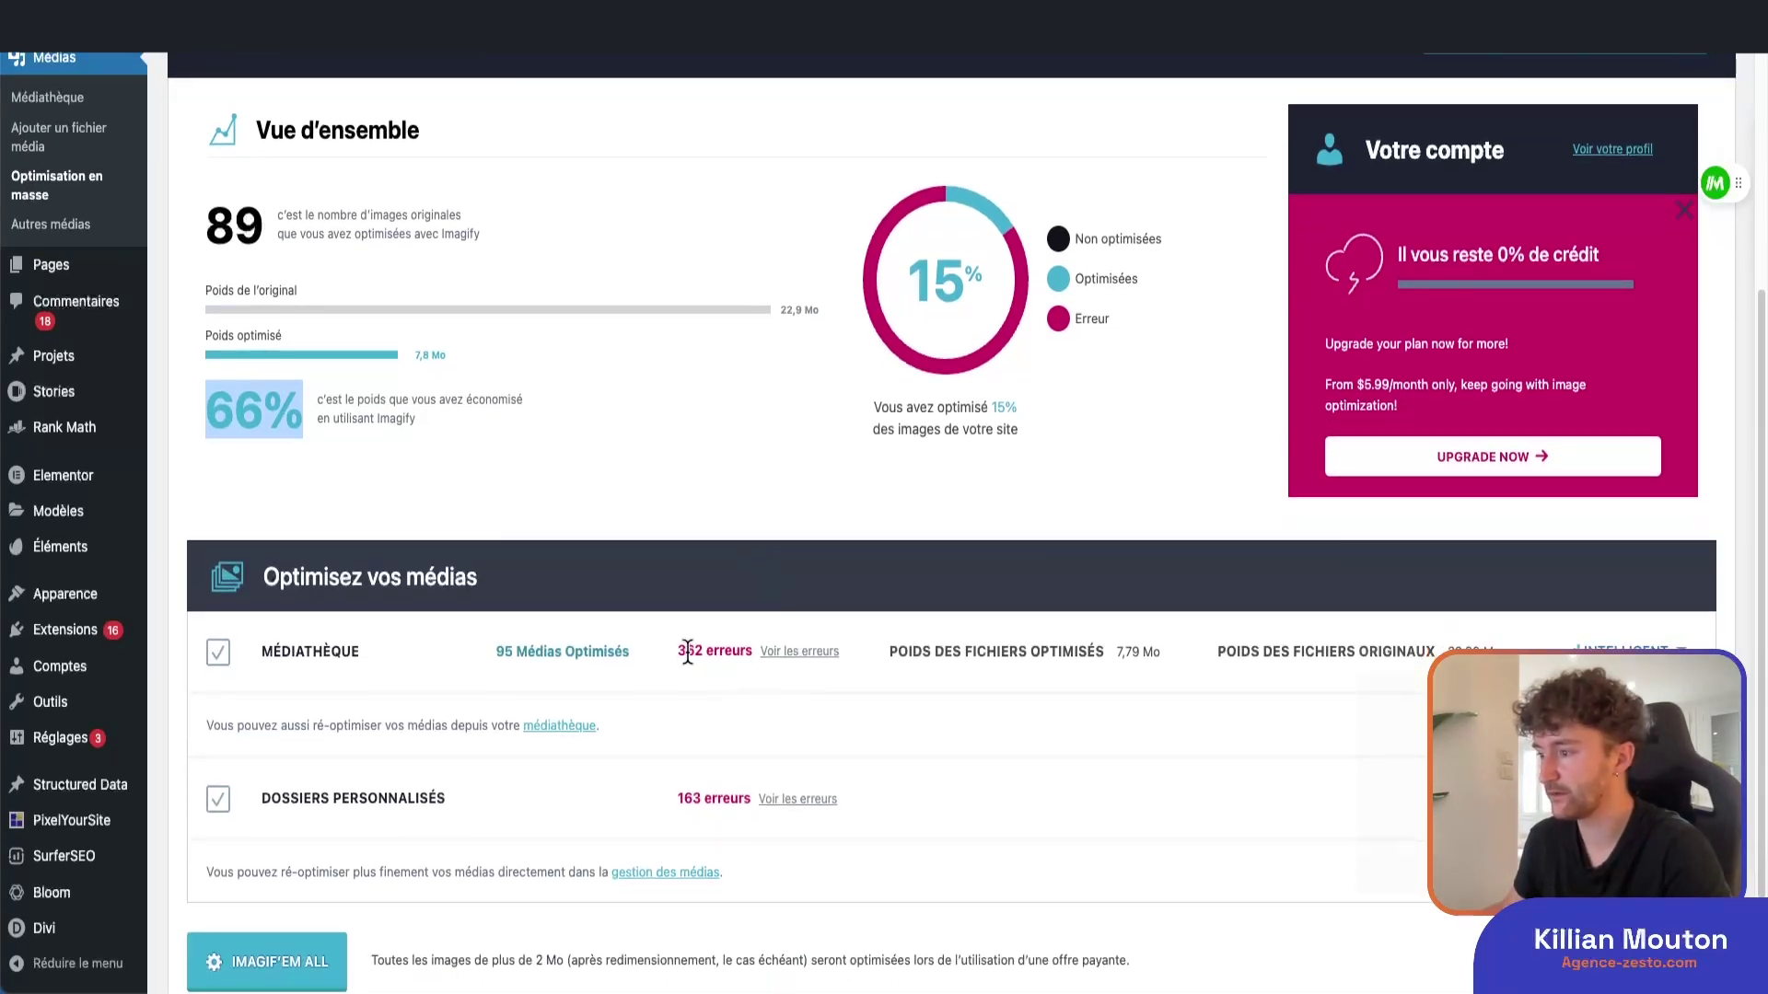
scroll(1022, 658, "up", 1)
scroll(1178, 589, "up", 1)
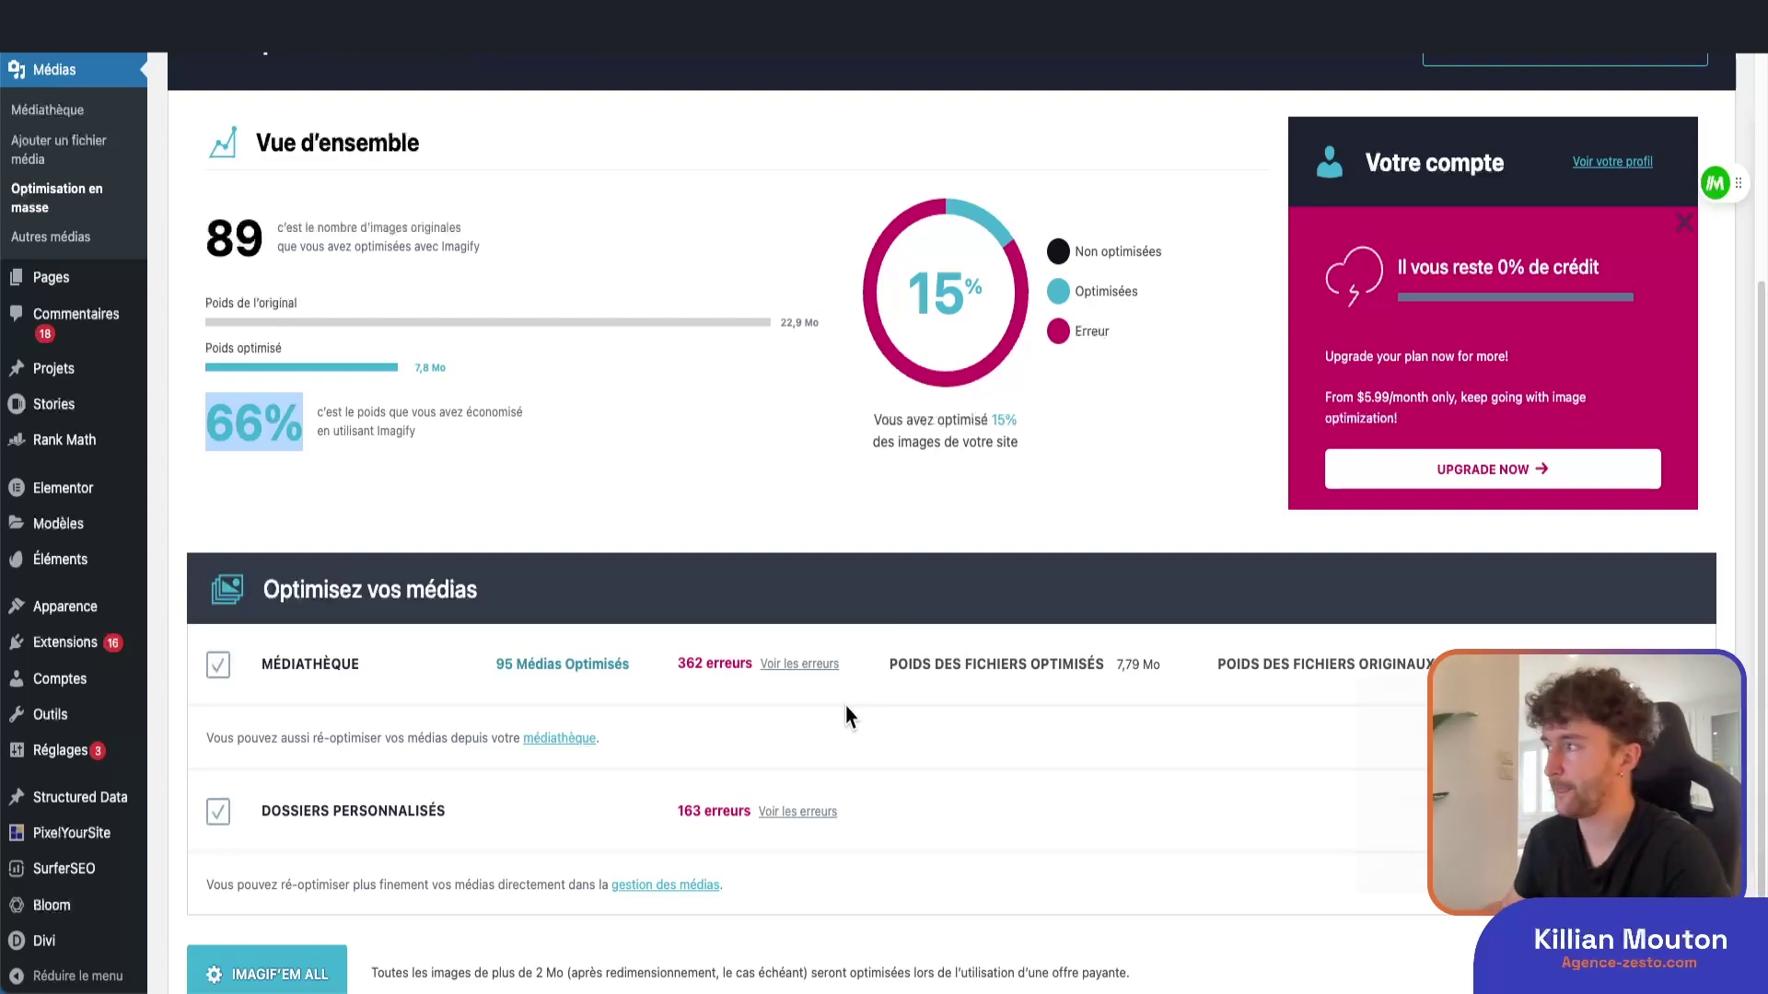
scroll(842, 699, "up", 2)
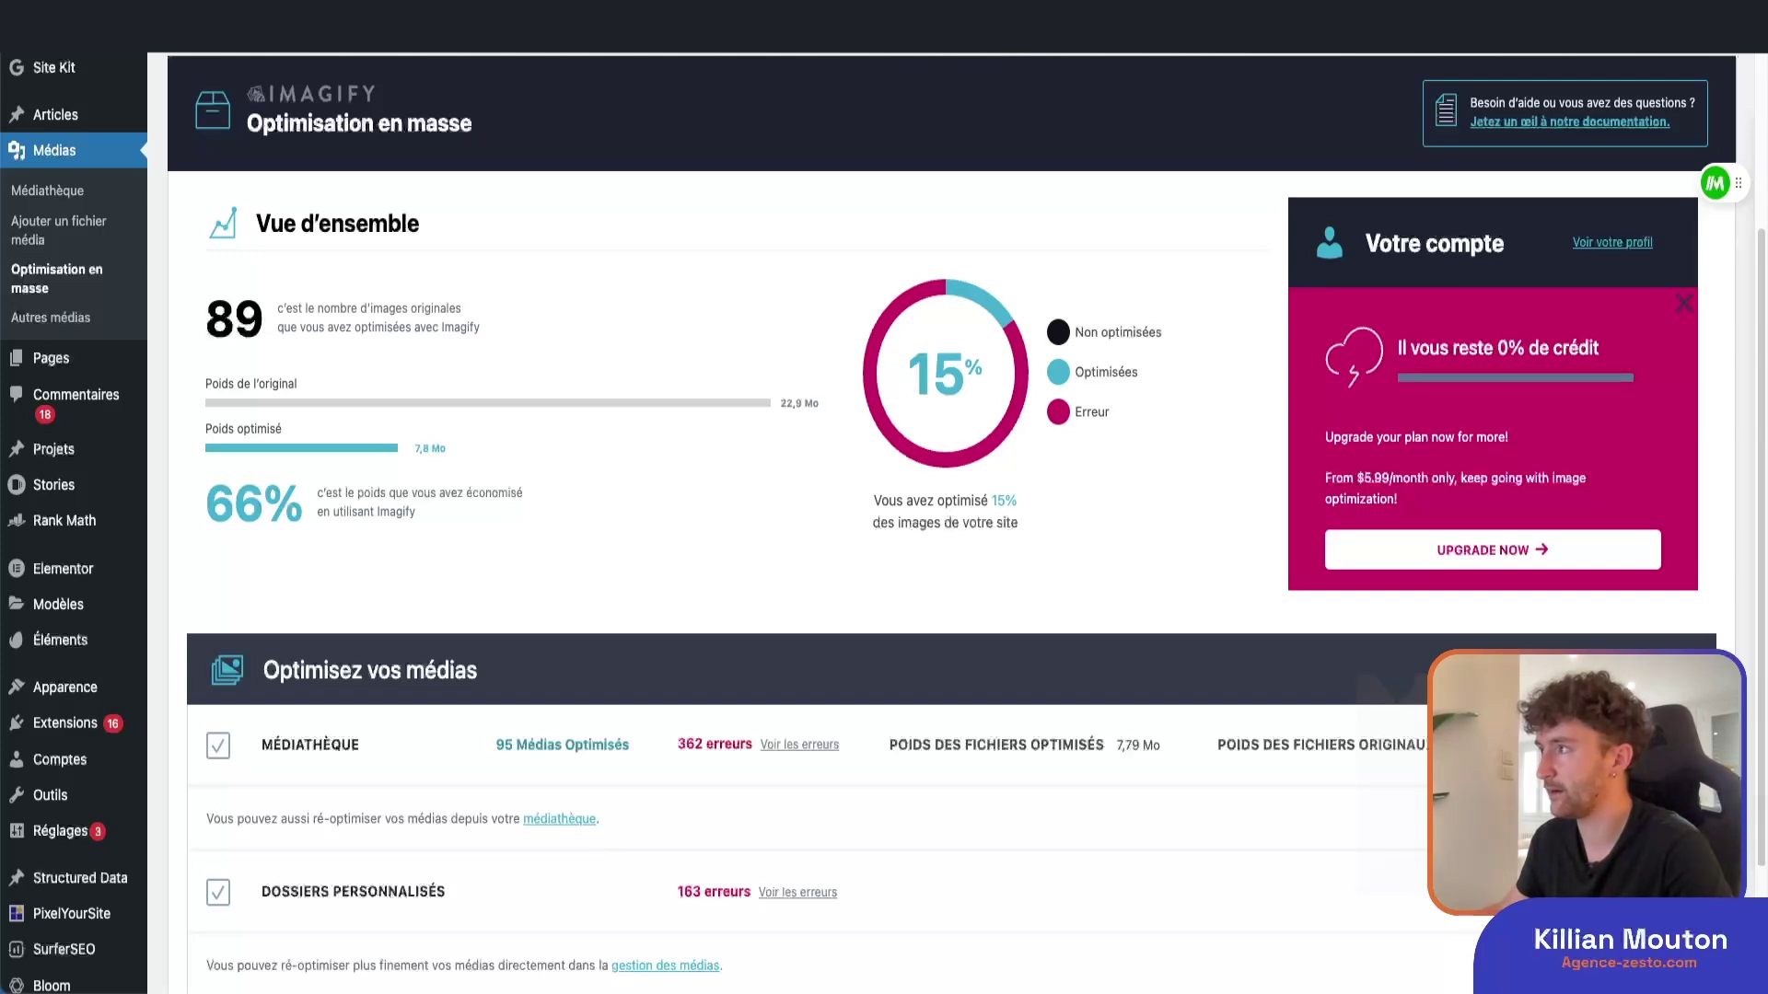
- Open the Imagify pricing page and compare plan prices under yearly billing, returning to monthly billing
left_click(1362, 2)
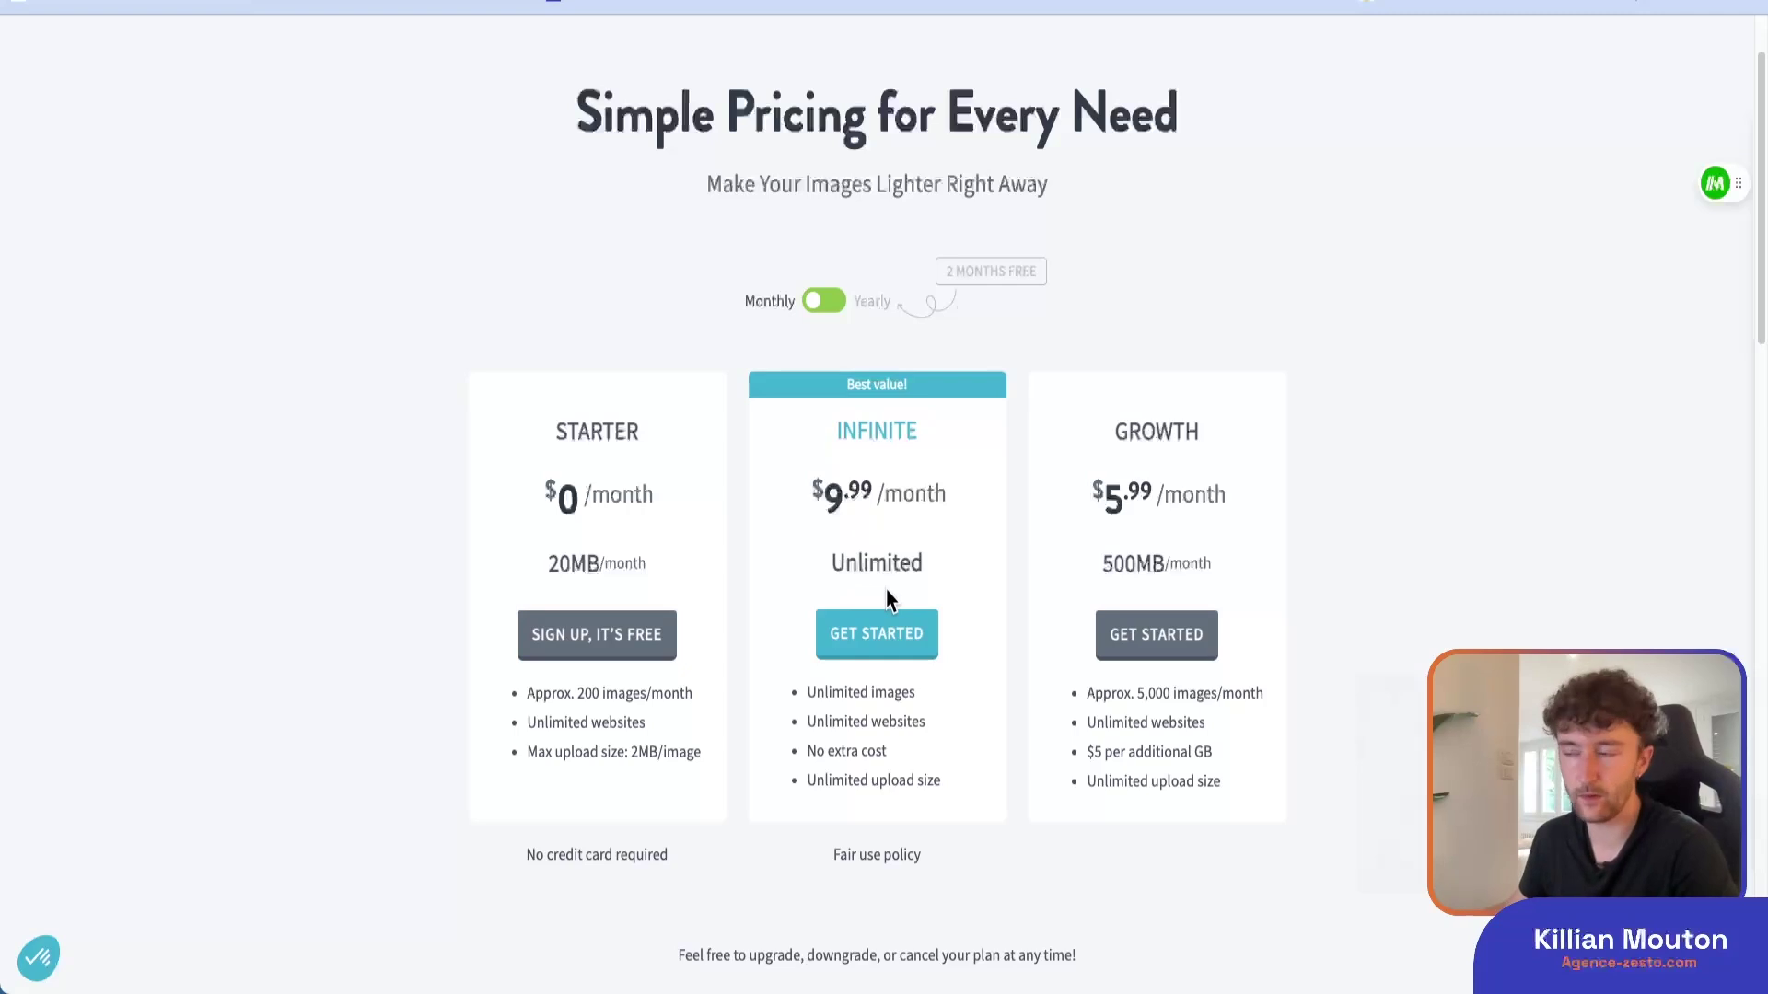
left_click(816, 309)
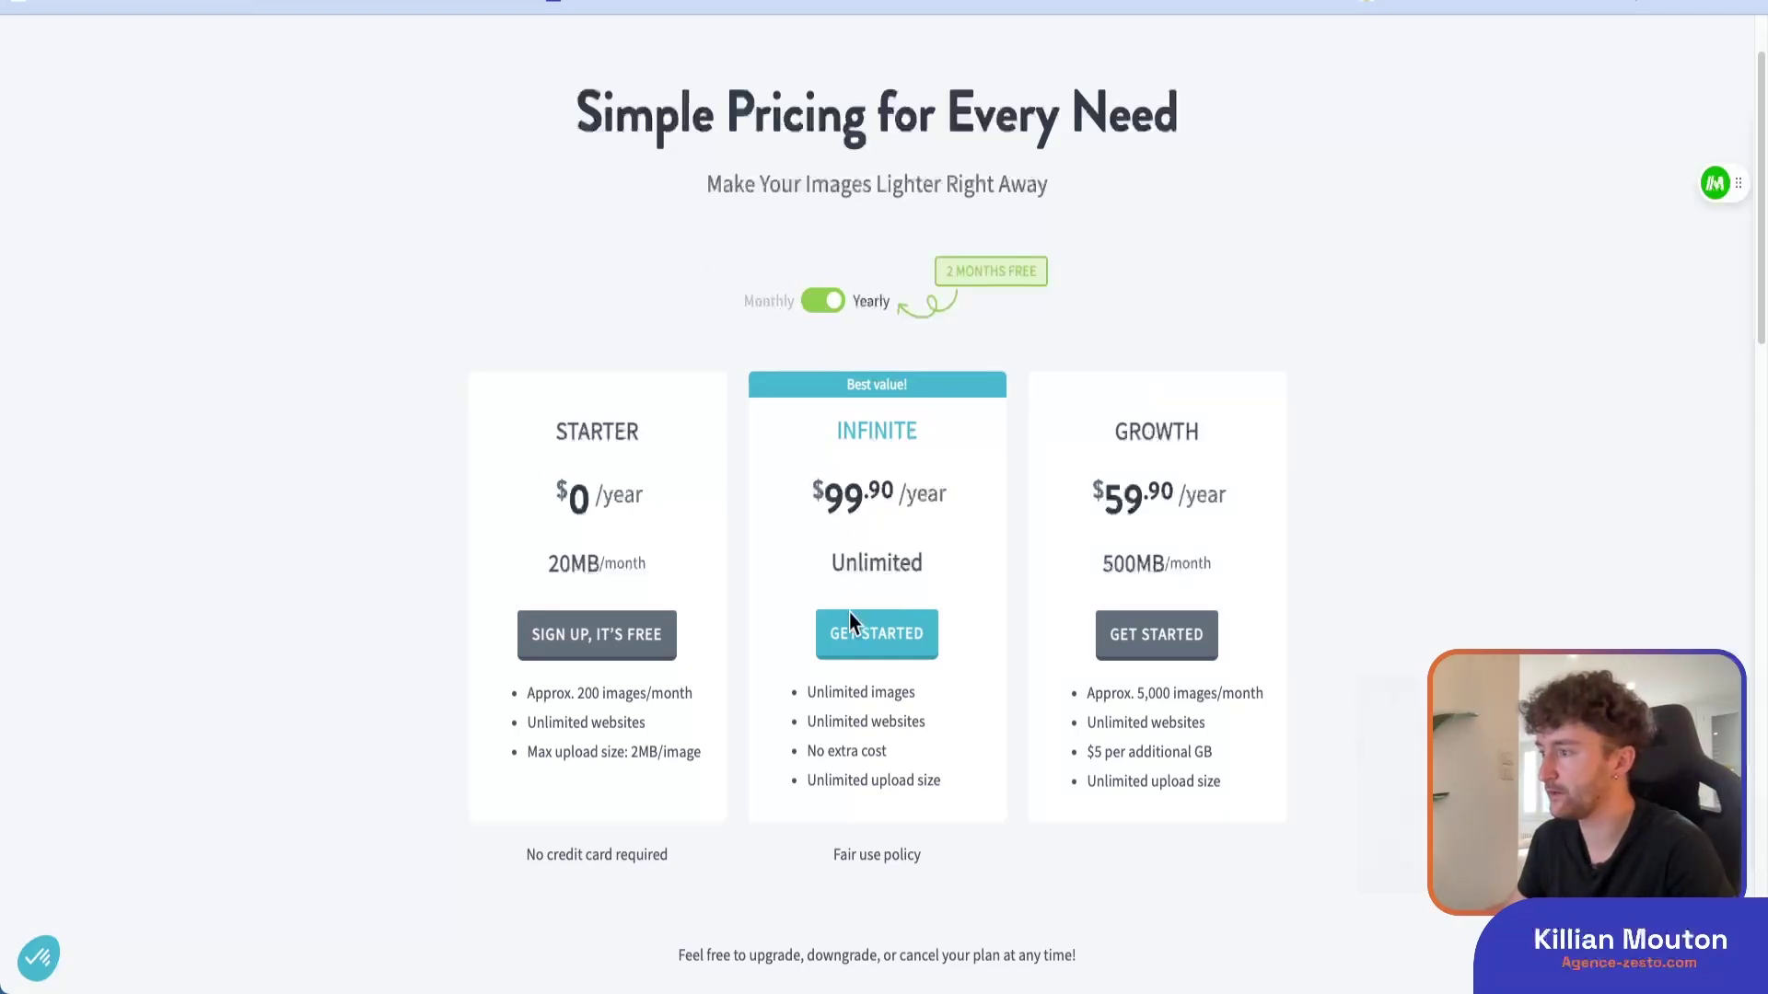
left_click(828, 309)
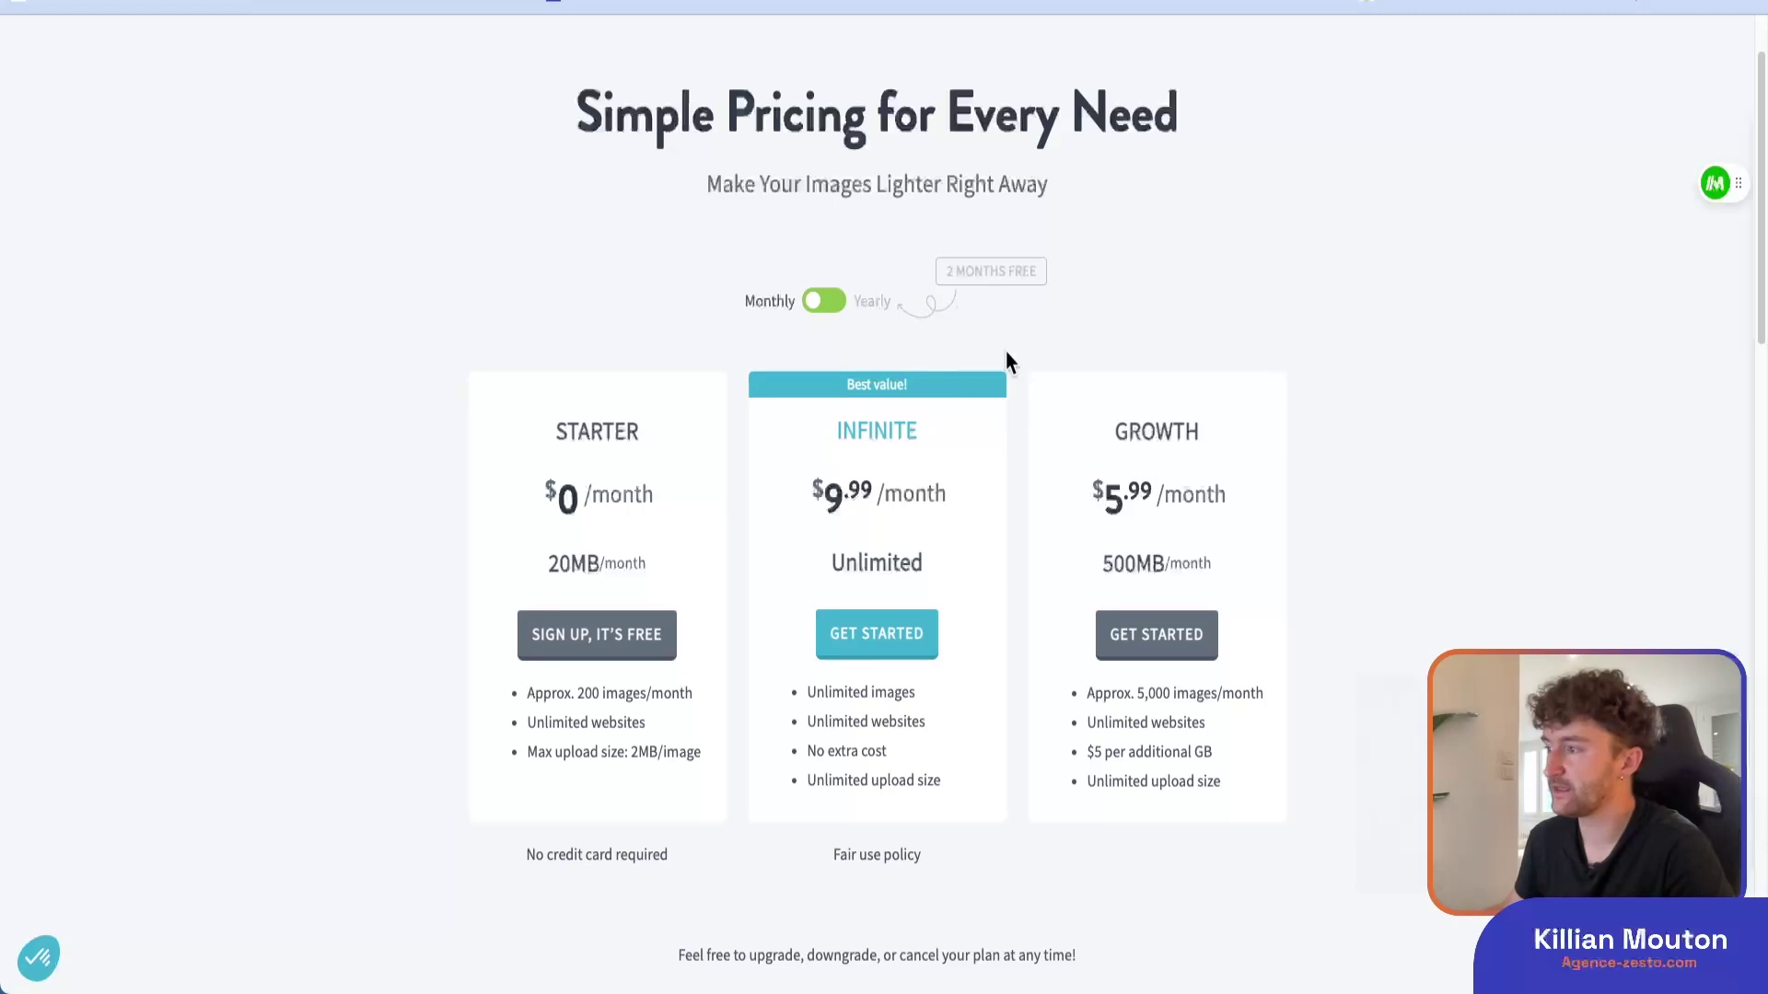